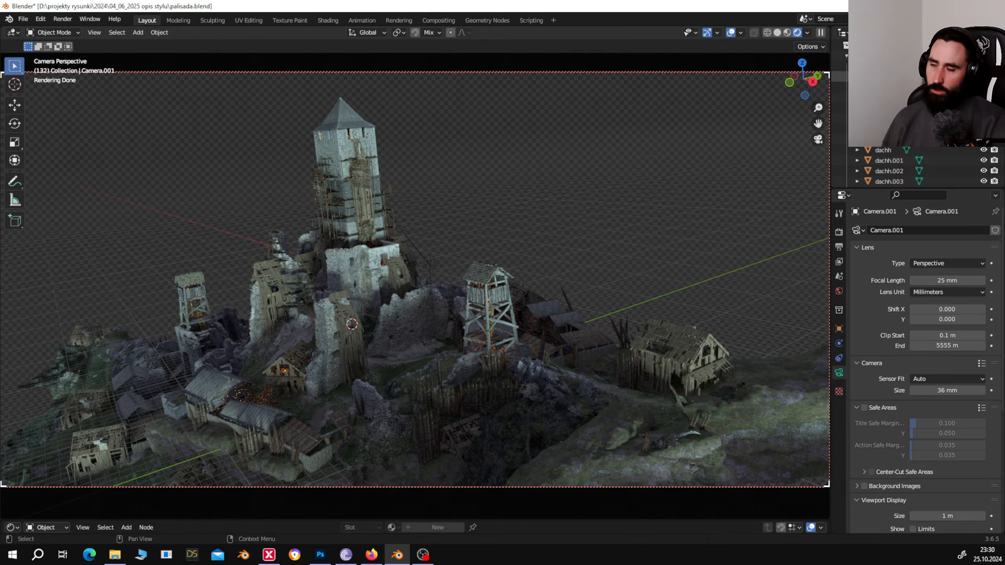
Look through Camera.002 and display the Normal render pass in the rendered viewport.
left_click(923, 77)
left_click_drag(390, 315, 411, 314)
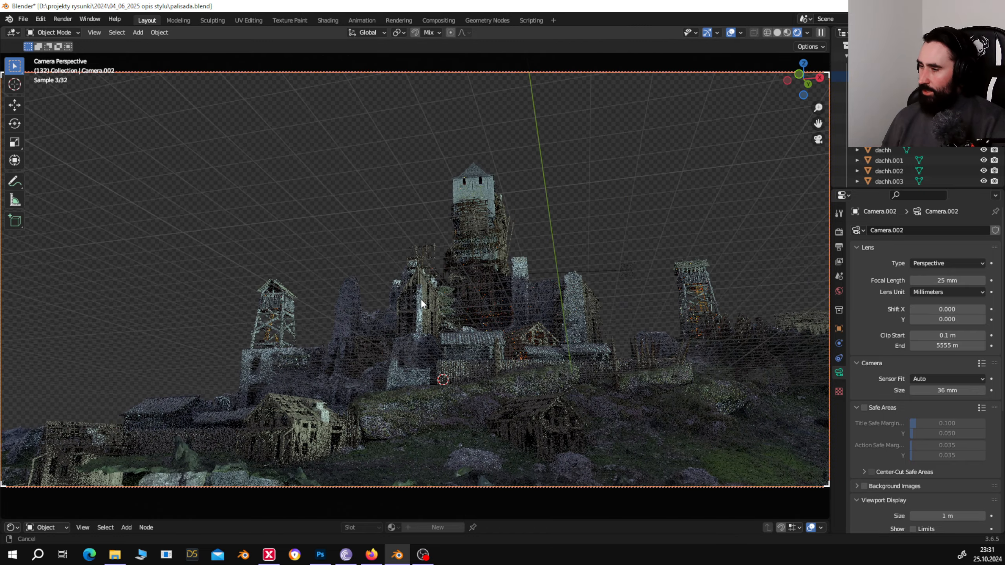
left_click(807, 33)
left_click(795, 127)
left_click(806, 168)
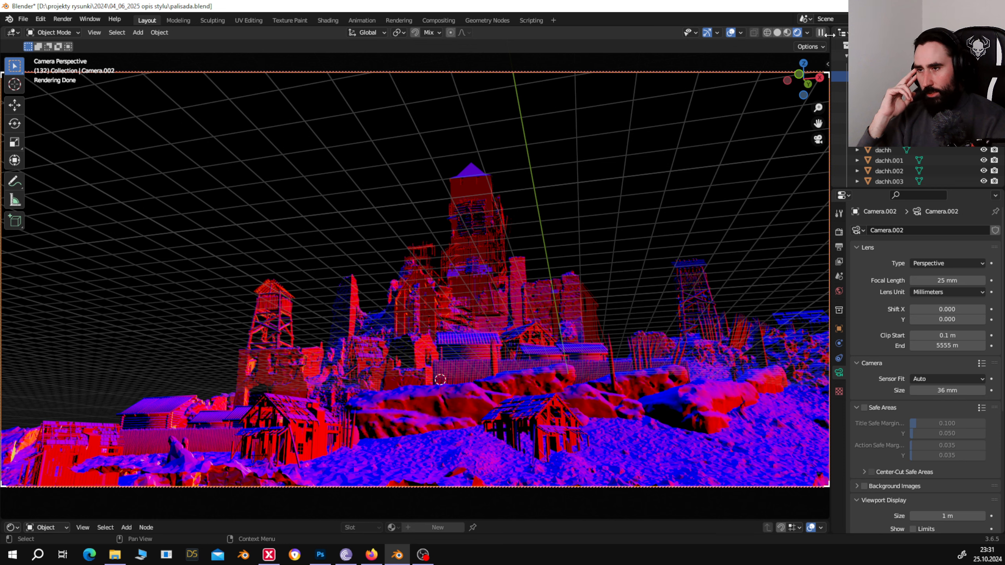
Change the viewport render pass to Mist for the Camera.002 view.
left_click(821, 47)
left_click(807, 33)
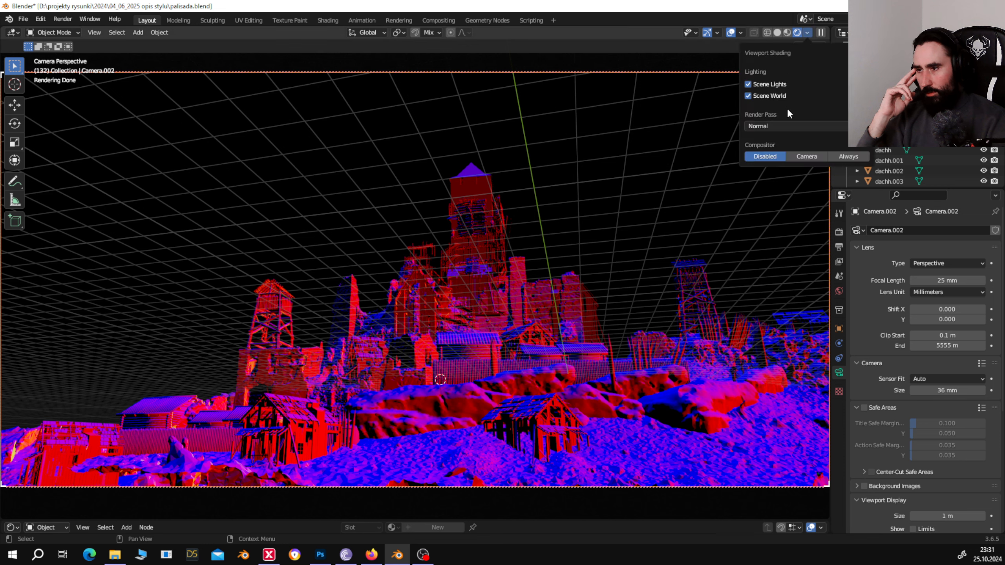
left_click(789, 126)
left_click(805, 173)
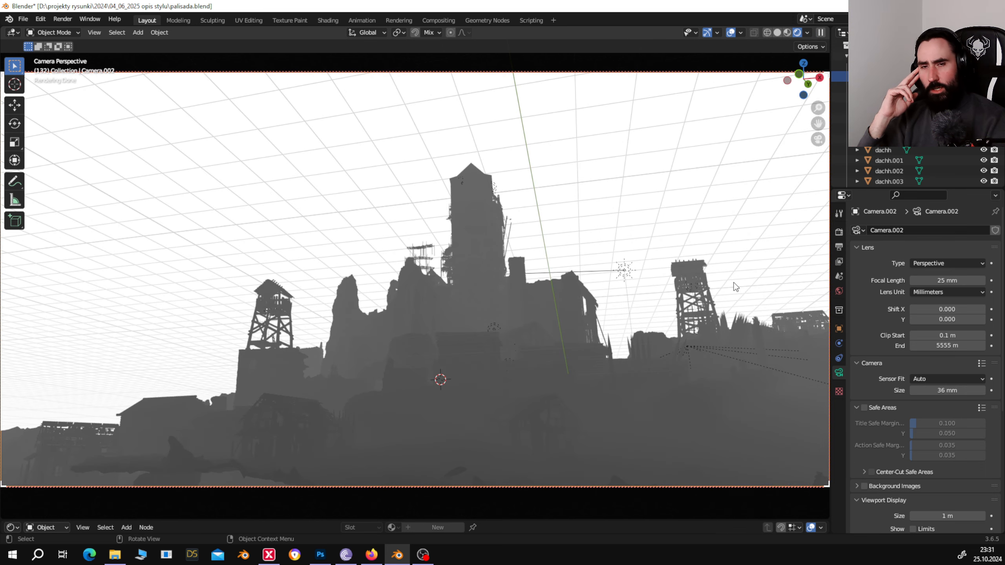
Compare the castle's mist pass through Camera.001, Camera.002 and Camera.003.
left_click(924, 66)
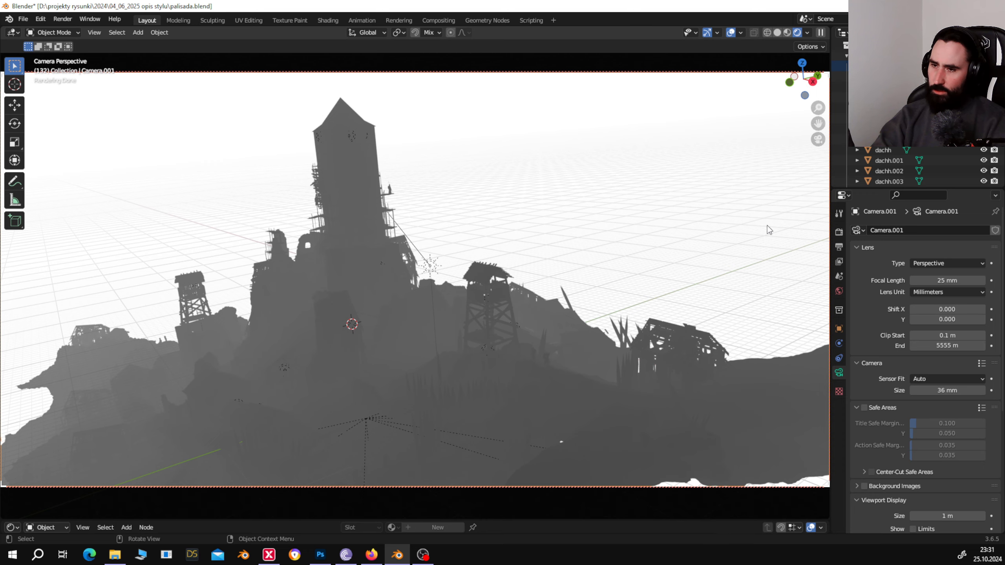
left_click(984, 139)
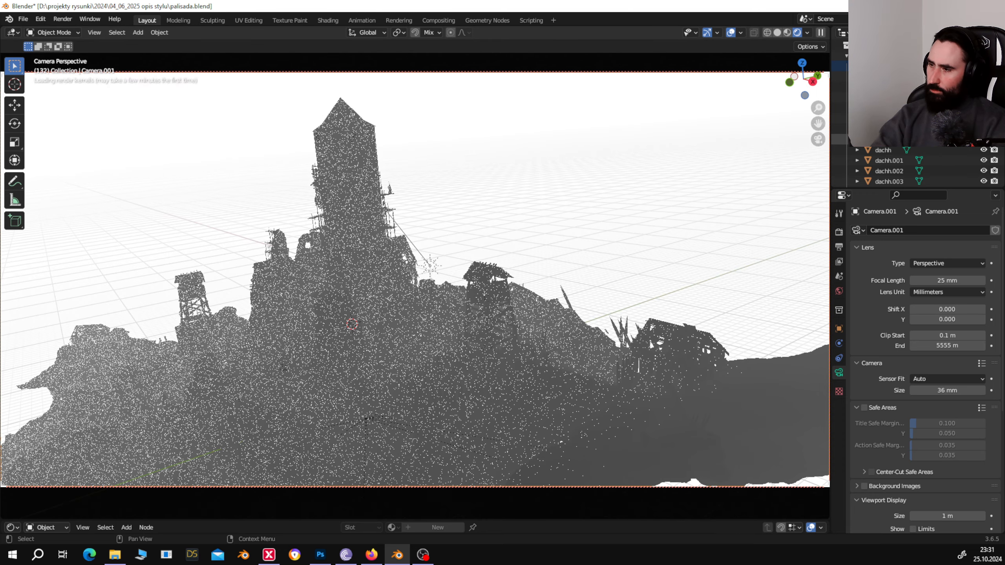
left_click(983, 139)
left_click(924, 77)
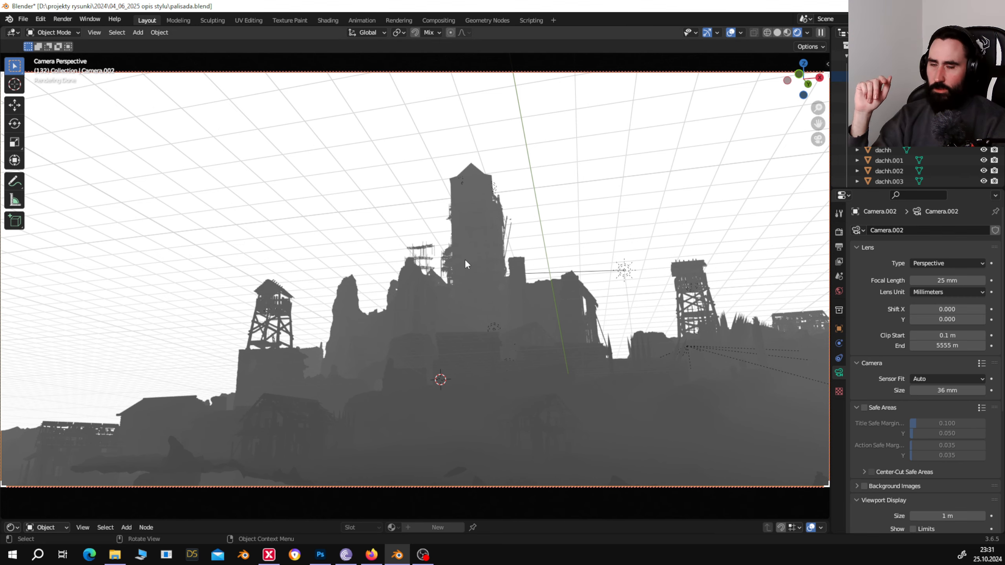
left_click_drag(534, 280, 521, 259)
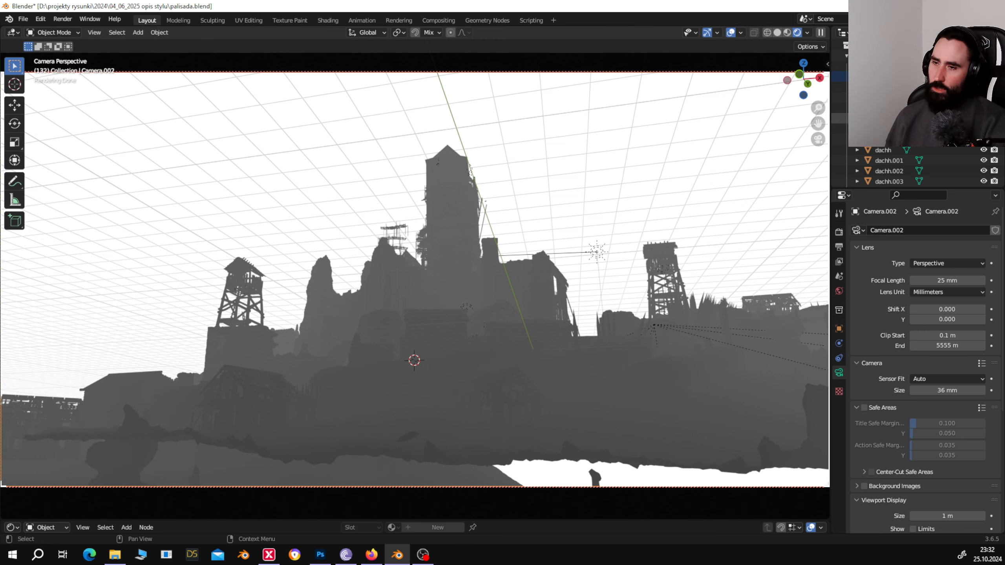
left_click(923, 87)
left_click_drag(349, 237, 425, 258)
Try to scale up the main castle tower and move it down along the Z axis.
left_click(336, 165)
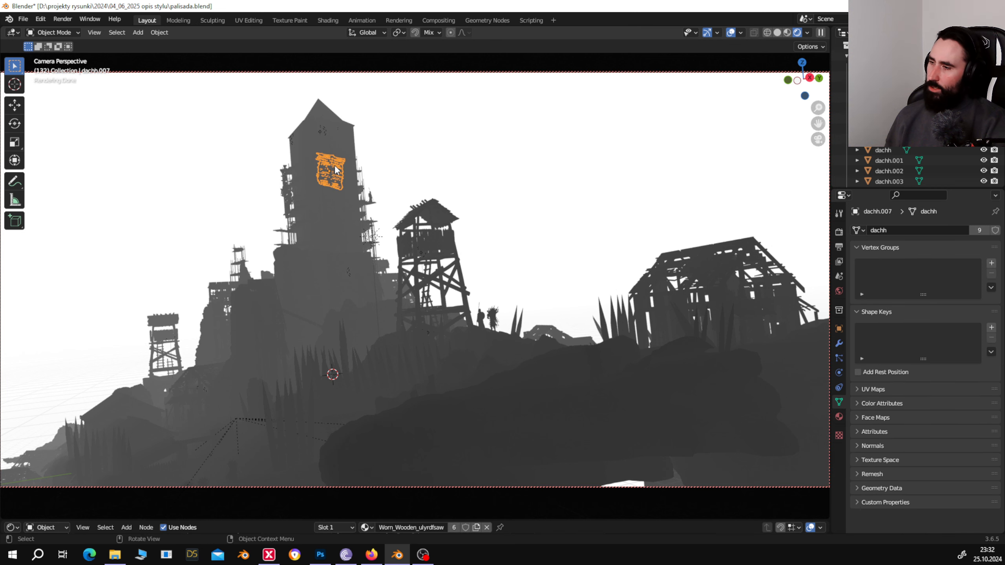
key("s")
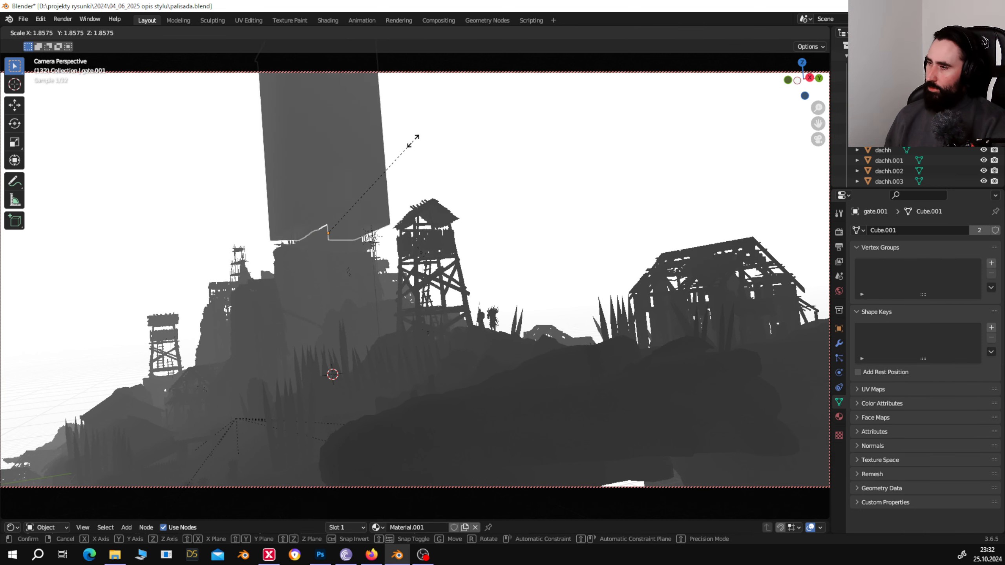
left_click(362, 152)
key("g")
key("z")
left_click(364, 203)
left_click(447, 170)
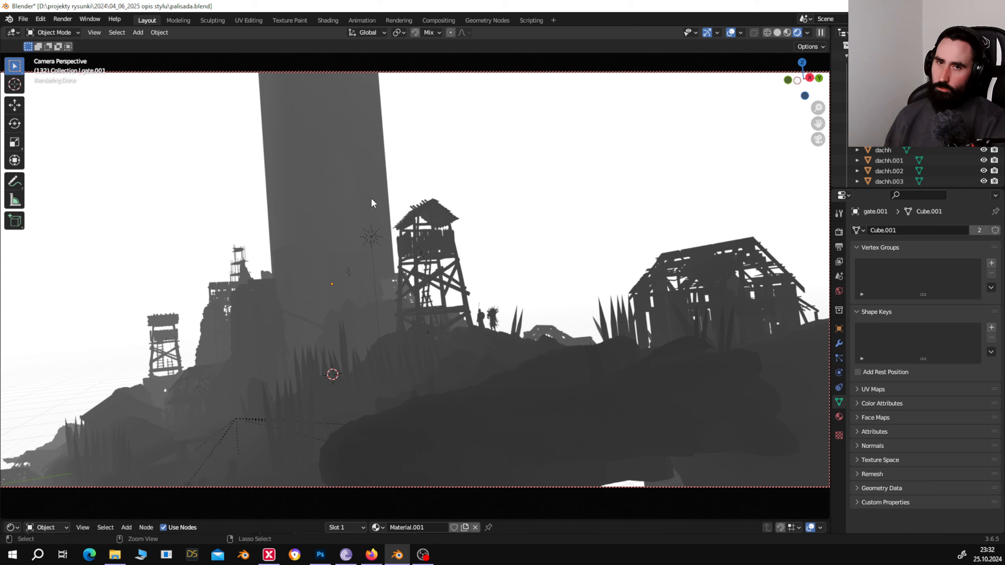
Undo the tower's scaling and vertical move, and deselect the roof piece on it.
key("ctrl+z")
key("ctrl+z")
key("ctrl+z")
key("ctrl+z")
key("ctrl+z")
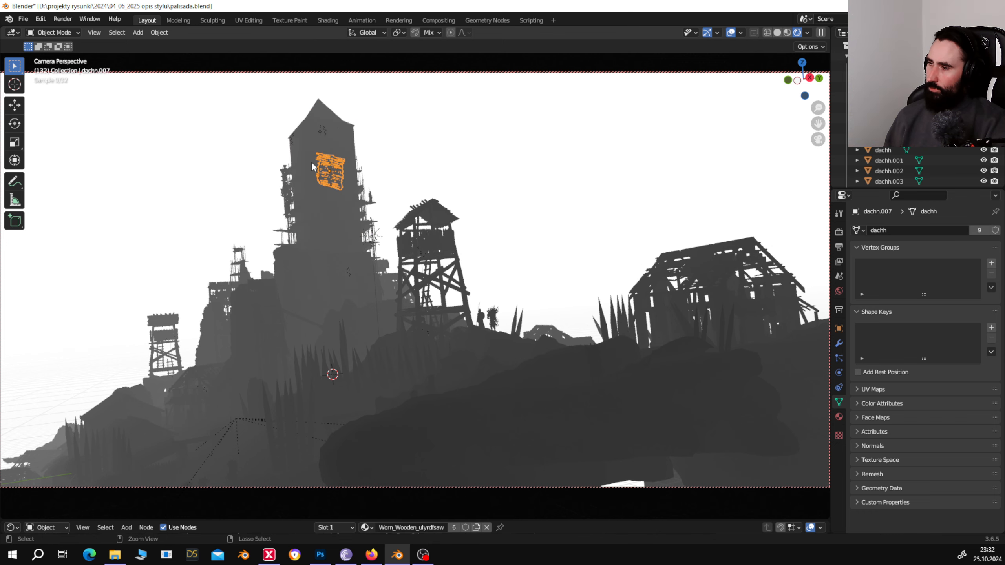
left_click(748, 135)
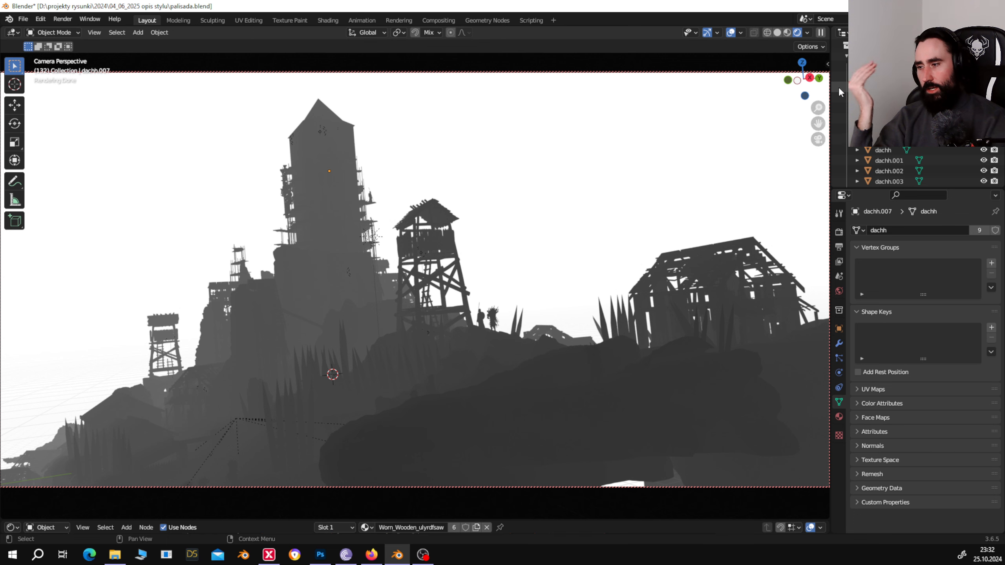
Look through Camera.004 and return the viewport from the Mist pass to the full combined render.
left_click(493, 316)
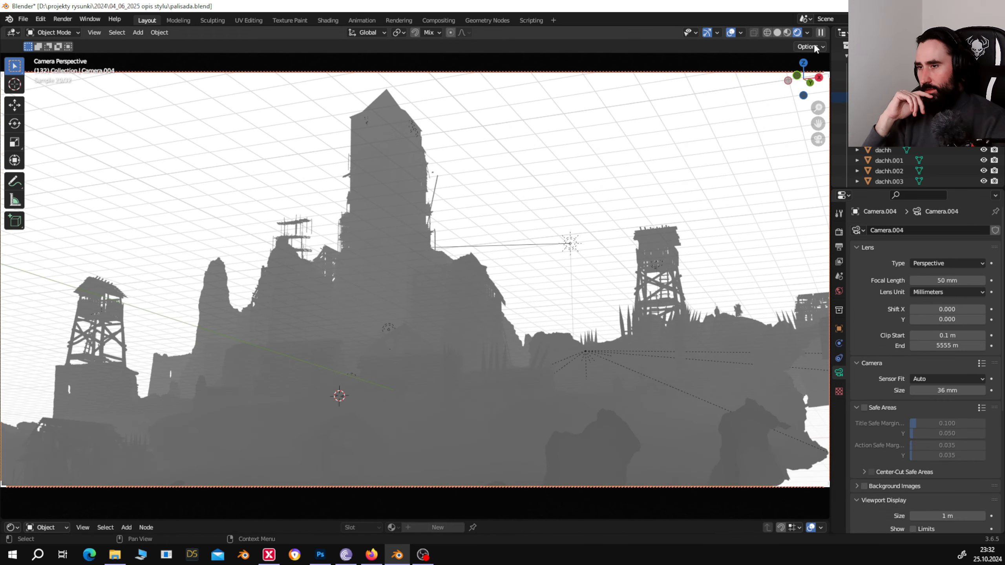
left_click(812, 47)
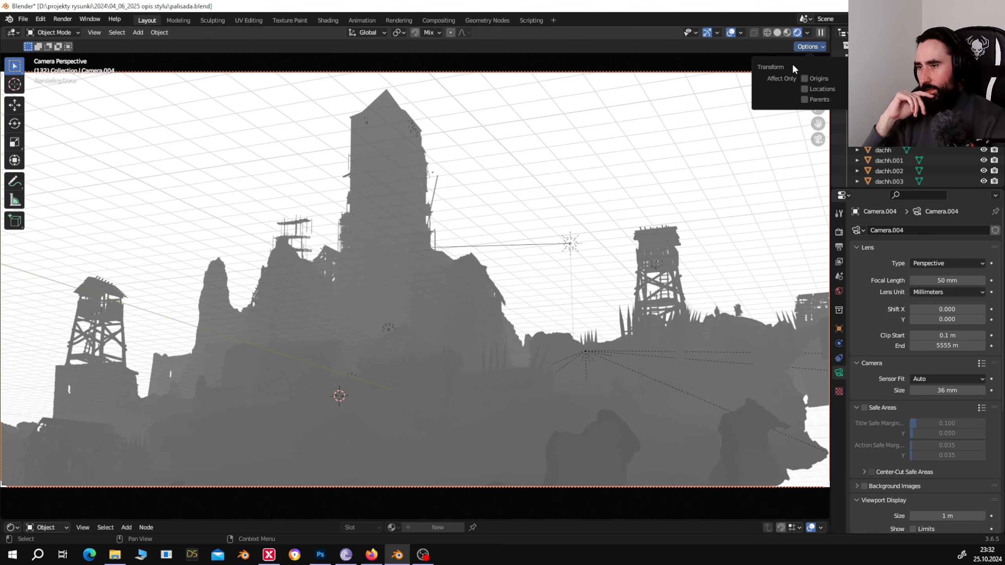
left_click(807, 32)
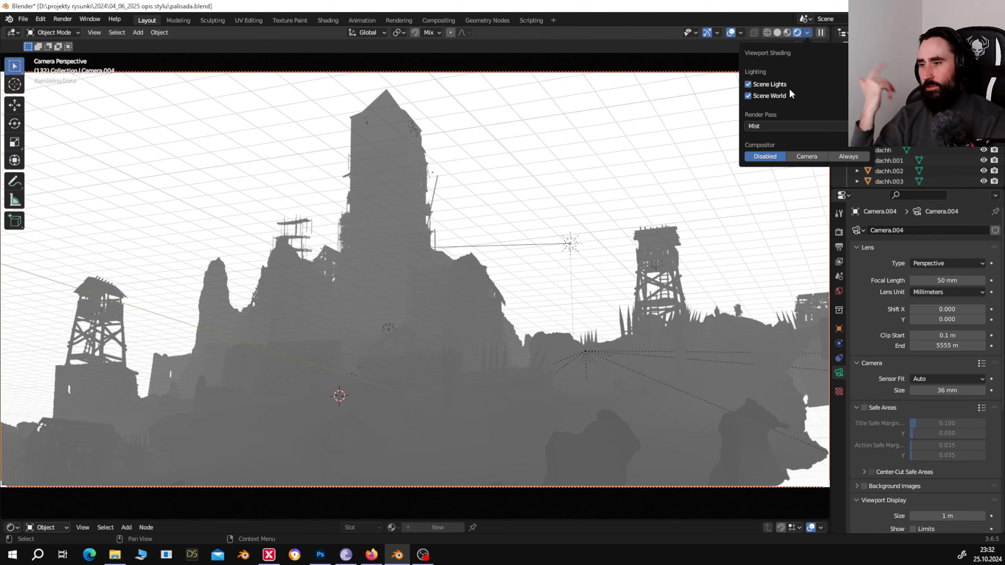
left_click(792, 126)
left_click(823, 166)
left_click(795, 126)
left_click(706, 154)
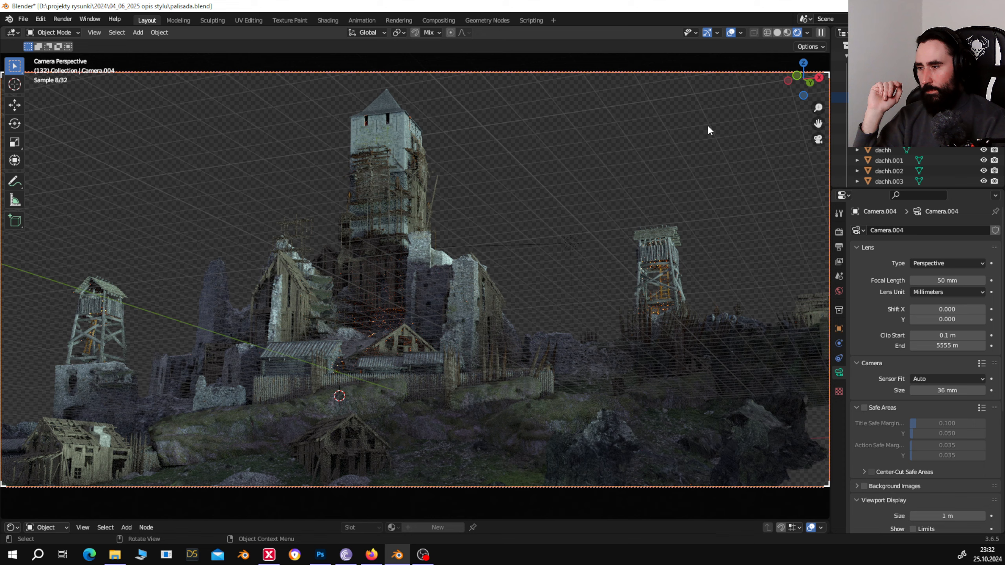
Go through the scene's cameras one after another to compare the castle compositions in the full render.
left_click(920, 66)
left_click(919, 87)
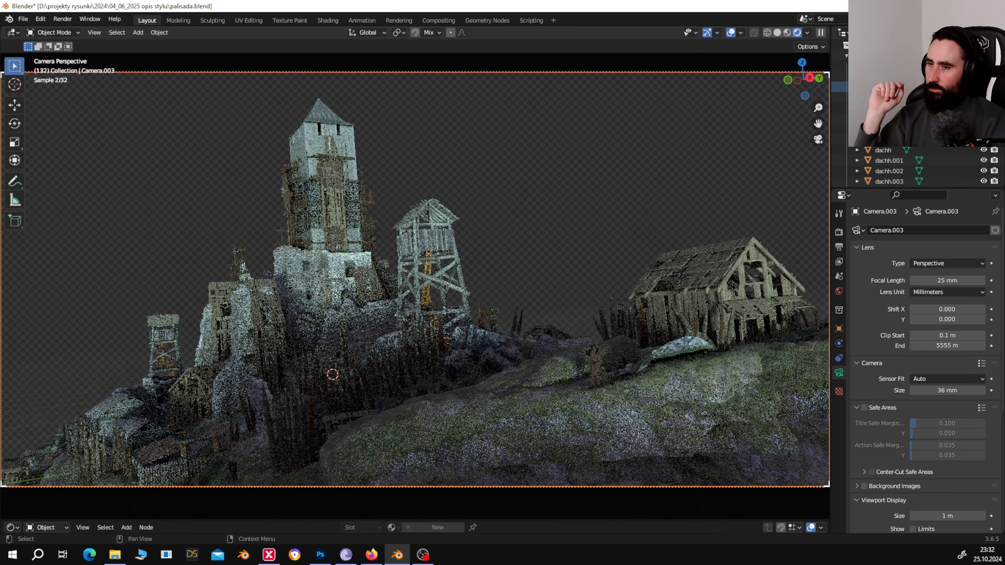
left_click(920, 76)
left_click(919, 87)
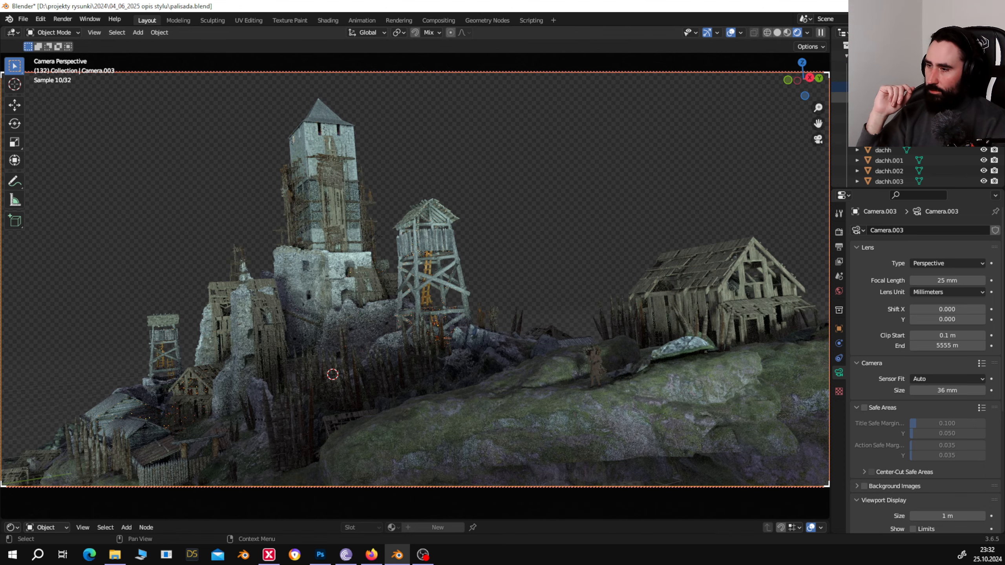
left_click(920, 97)
left_click(920, 107)
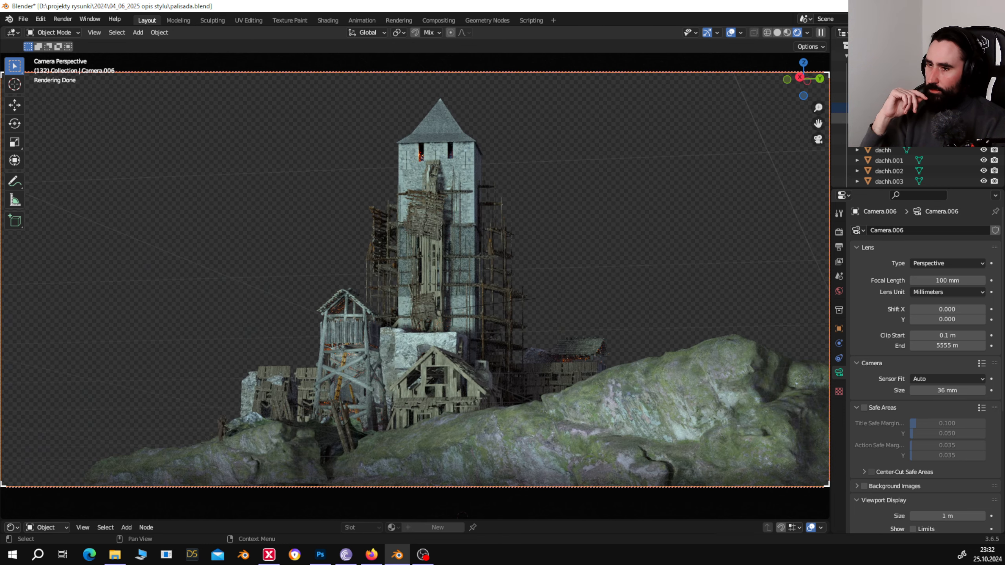
left_click(920, 119)
left_click(919, 129)
left_click(920, 77)
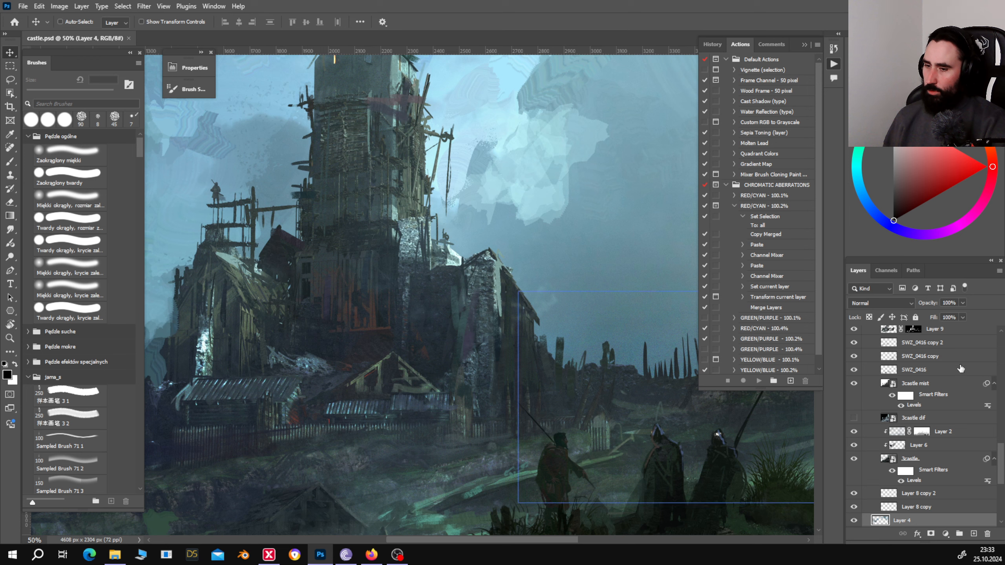
Hide the Layer 22 copy 4 layer near the top of castle.psd's layer stack.
scroll(955, 369, "up", 4)
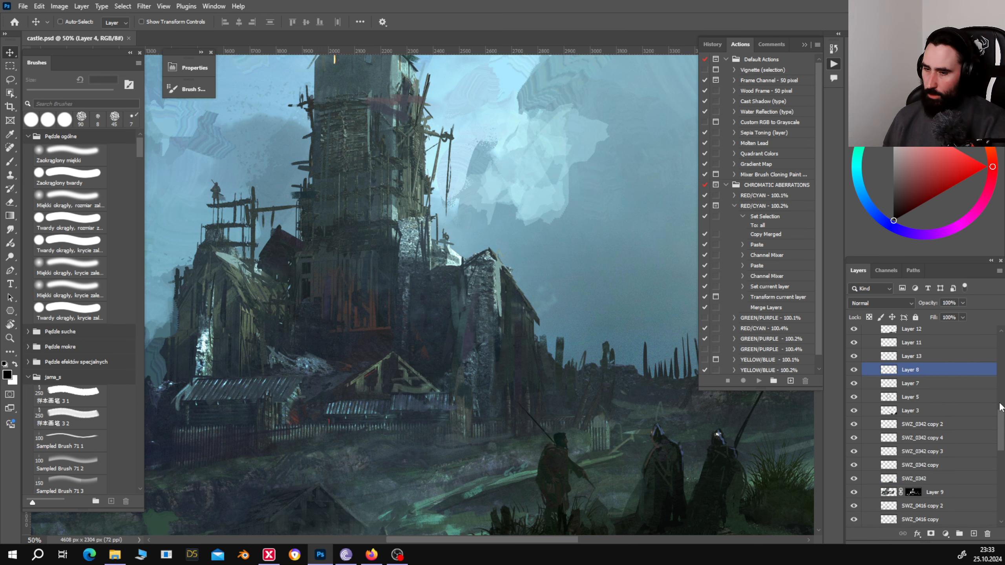
left_click_drag(1002, 419, 1001, 341)
left_click(928, 348)
left_click(913, 373)
left_click(897, 399)
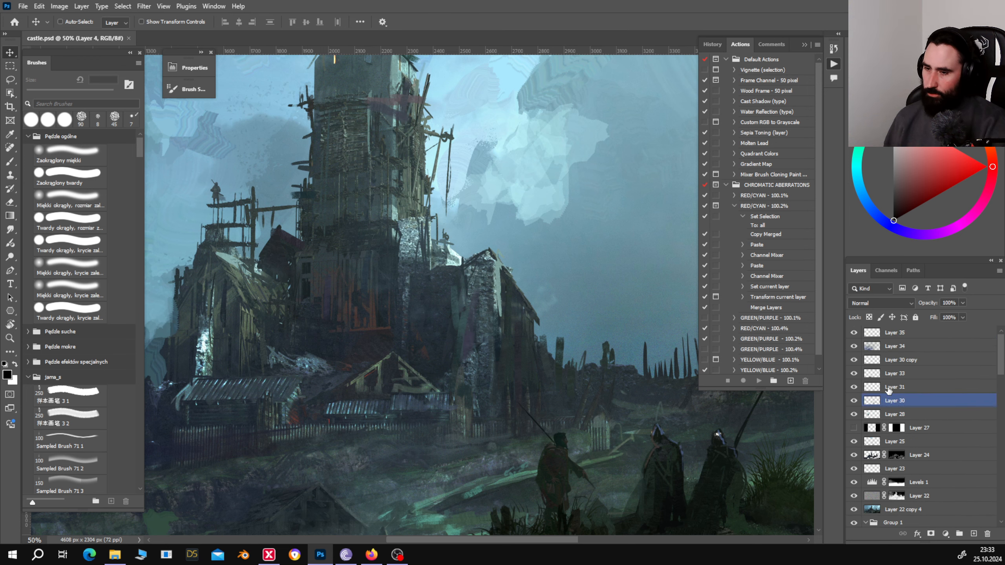
left_click(876, 360)
left_click(854, 509)
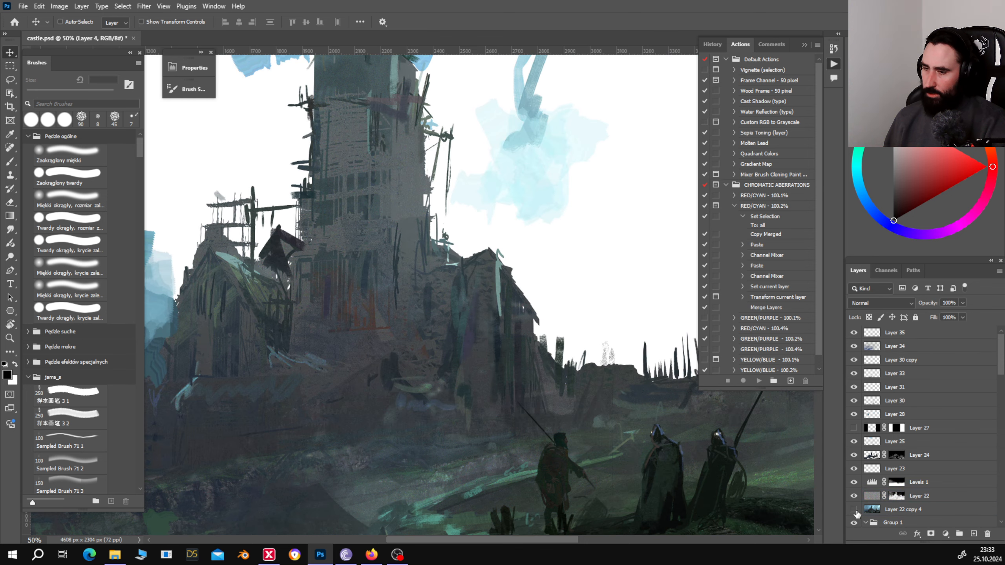
left_click(855, 510)
left_click(854, 510)
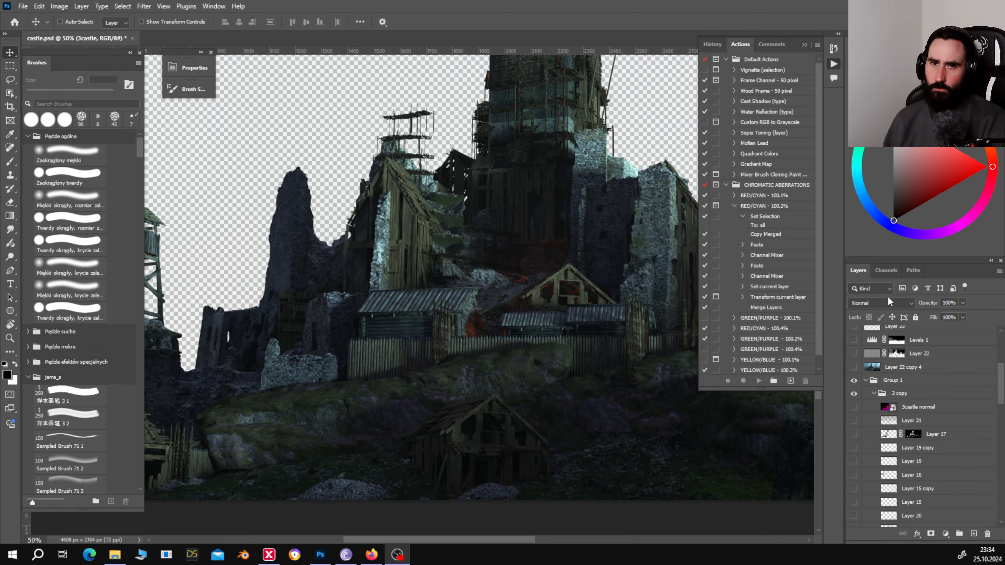
Examine the whole castle render full screen at a smaller zoom, and return to the standard workspace.
key("f")
key("f")
scroll(436, 412, "down", 1)
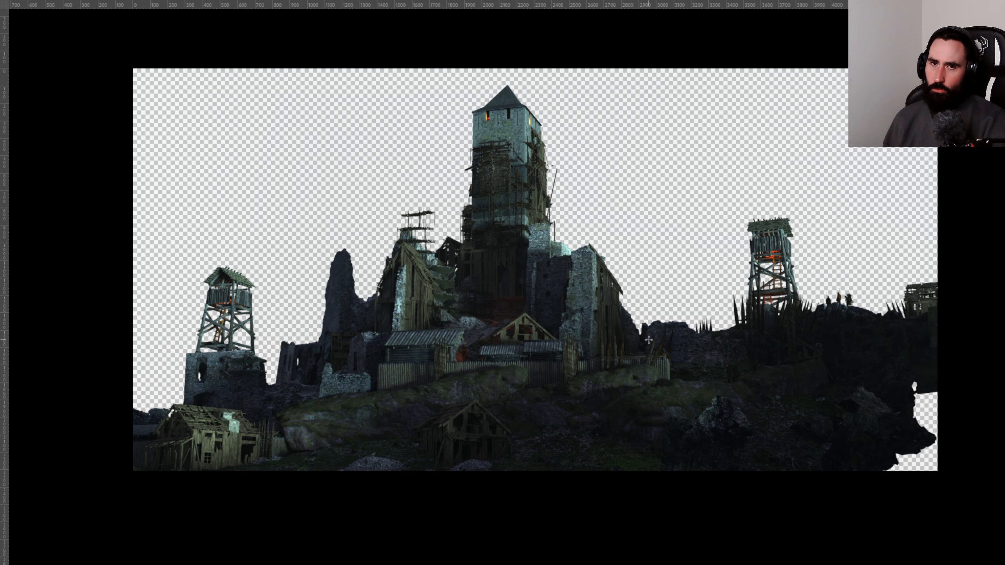
key("f")
key("Tab")
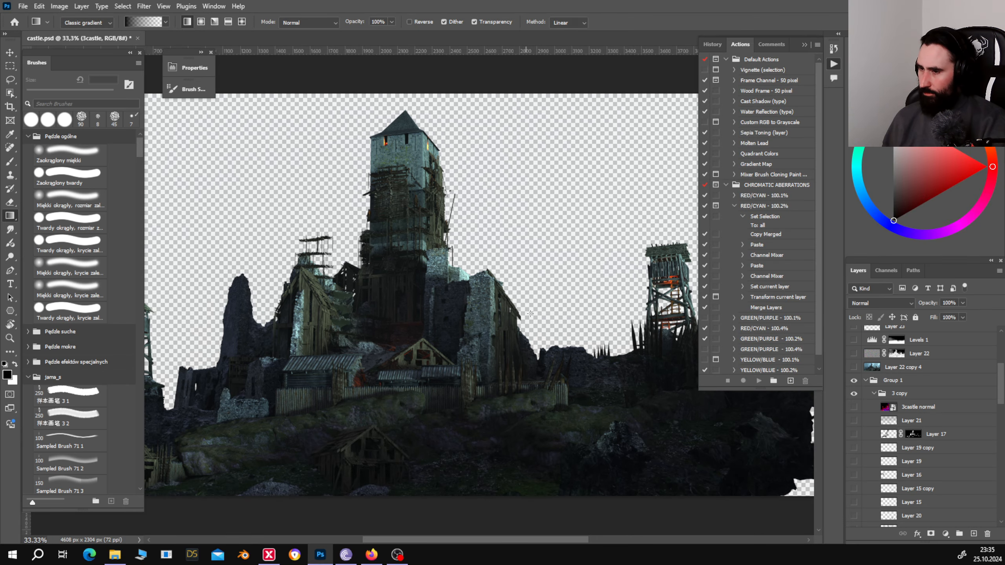
Show the 3castle normal pass layer to inspect it, and hide it again.
scroll(890, 435, "down", 1)
left_click(854, 393)
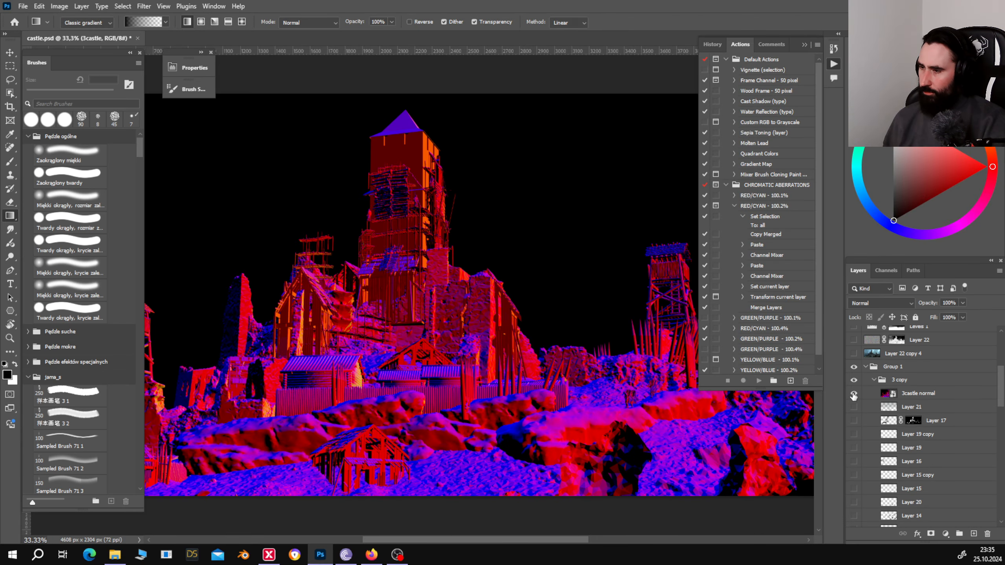
left_click(853, 394)
Show the 3castle dif pass layer to inspect it, and hide it again.
scroll(853, 428, "down", 10)
left_click(913, 428)
left_click(853, 428)
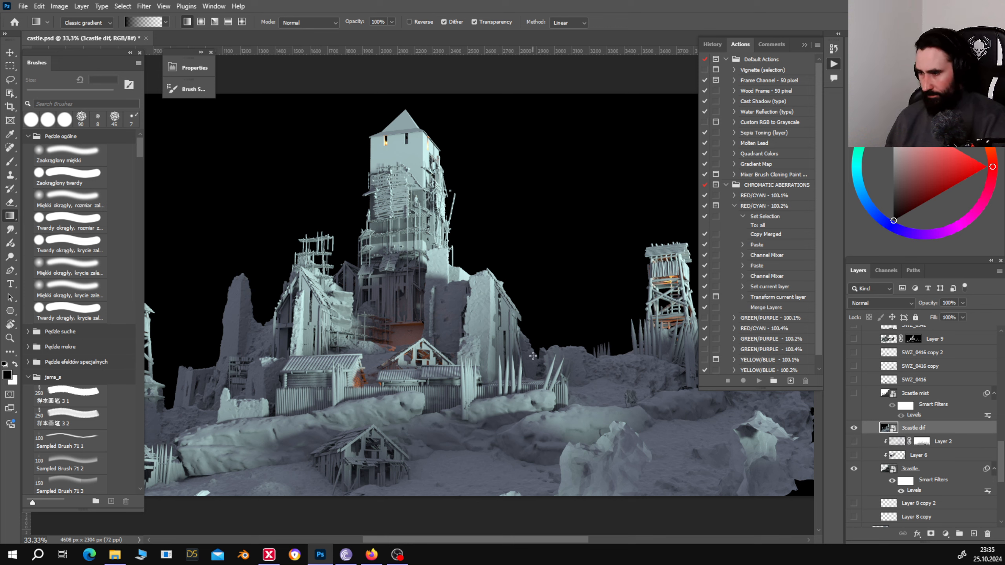
left_click(853, 428)
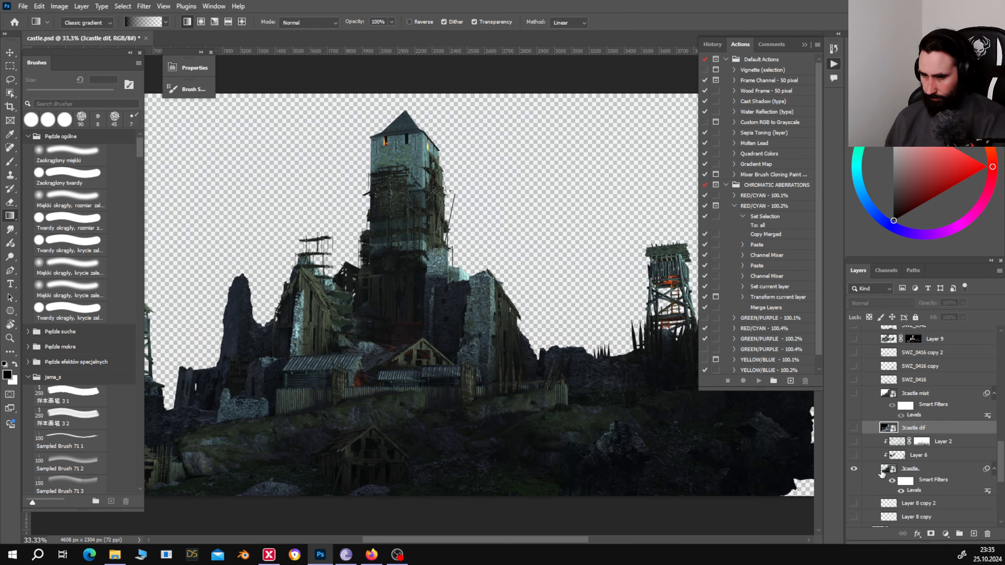
Show the Layer 8 copy 2 and Layer 8 copy layers with the small figures beneath the castle render.
scroll(925, 455, "down", 2)
scroll(951, 497, "down", 3)
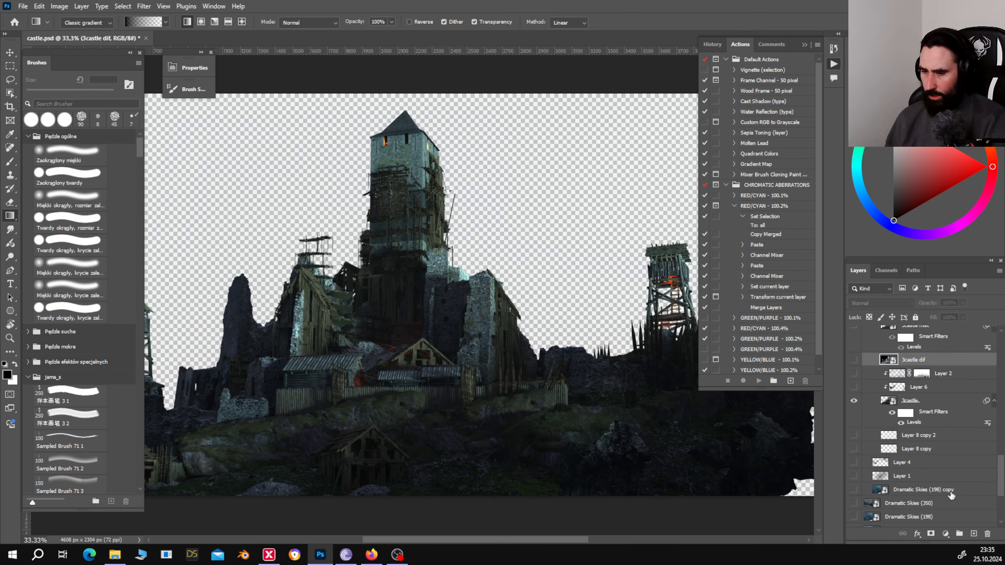
left_click(912, 437)
left_click(853, 434)
left_click(854, 435)
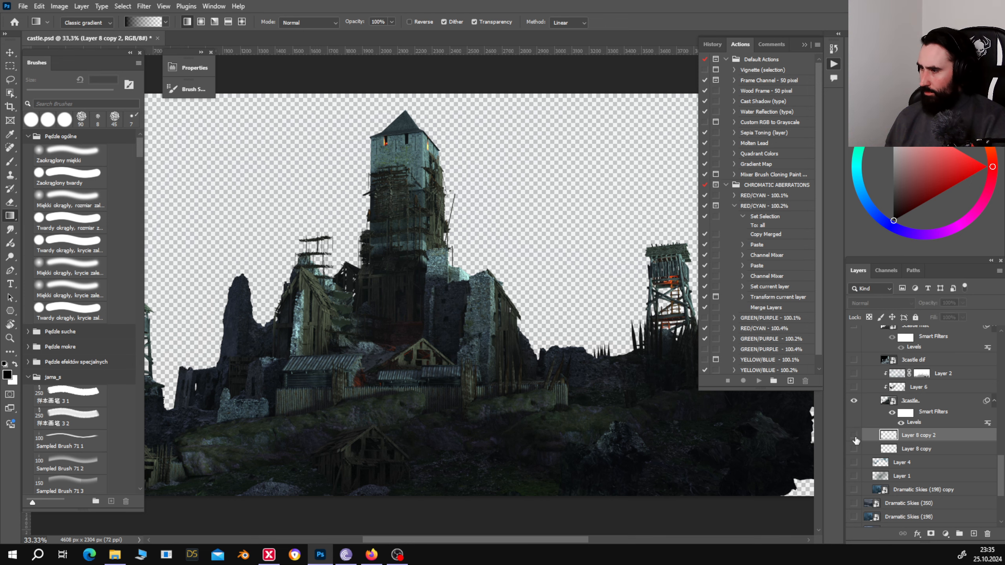
left_click(854, 435)
left_click(853, 450)
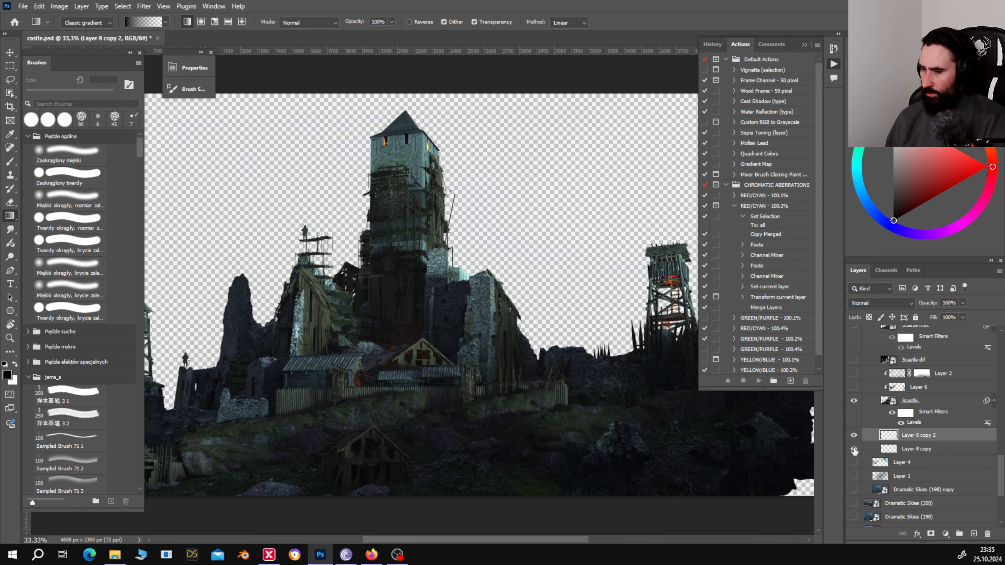
Preview the Dramatic Skies (198) copy layer behind the castle, and replace it with the Dramatic Skies (350) sky.
left_click(854, 490)
left_click(918, 489)
scroll(870, 471, "down", 3)
left_click(854, 463)
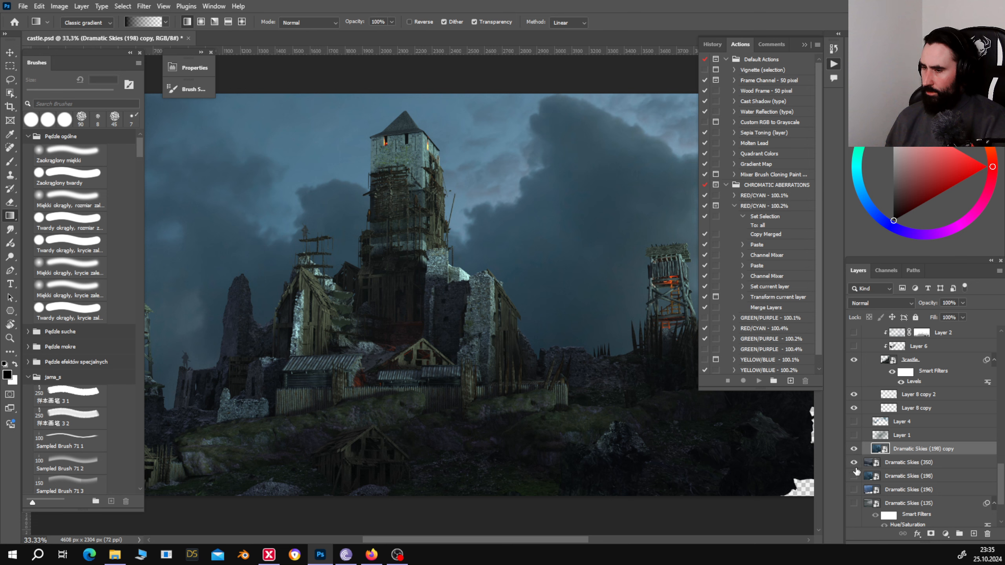
left_click(853, 463)
left_click(854, 451)
left_click(853, 462)
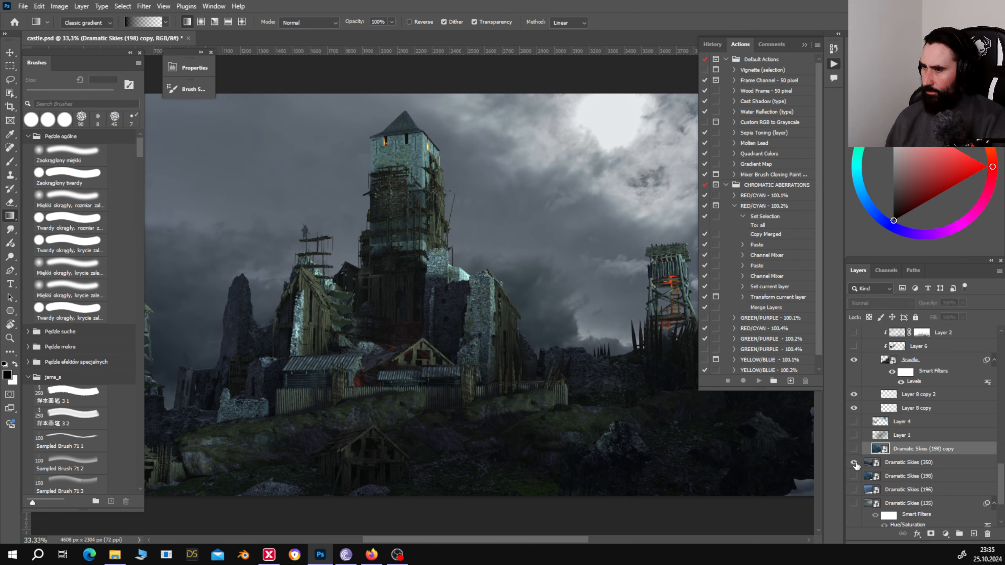
Compare the Dramatic Skies (350), (198) and (196) skies, and show them all beneath the Dramatic Skies (198) copy sky.
left_click(853, 462)
left_click(854, 476)
left_click(854, 489)
left_click(854, 476)
left_click(854, 462)
left_click(854, 449)
scroll(853, 475, "up", 2)
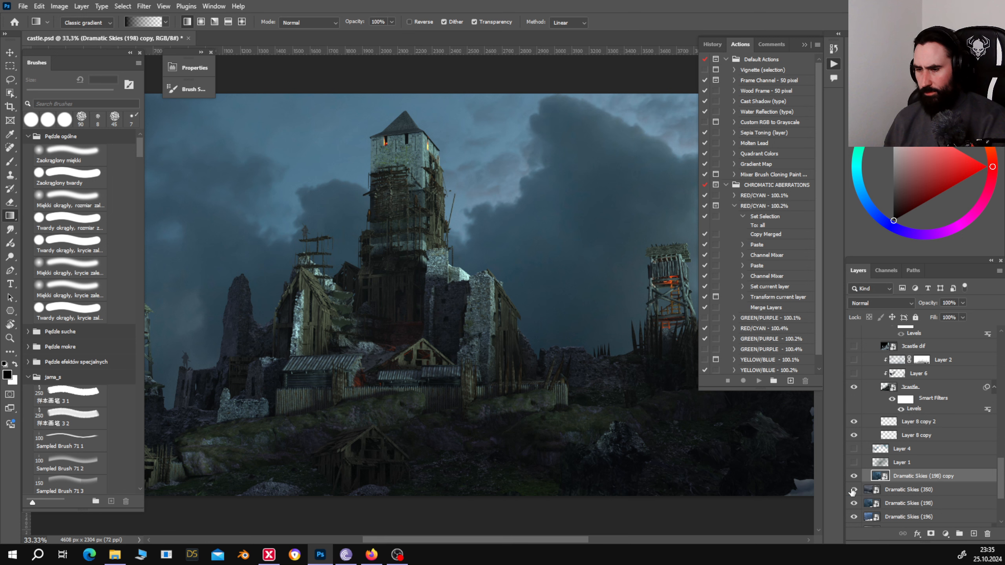
left_click(856, 503)
left_click(855, 503)
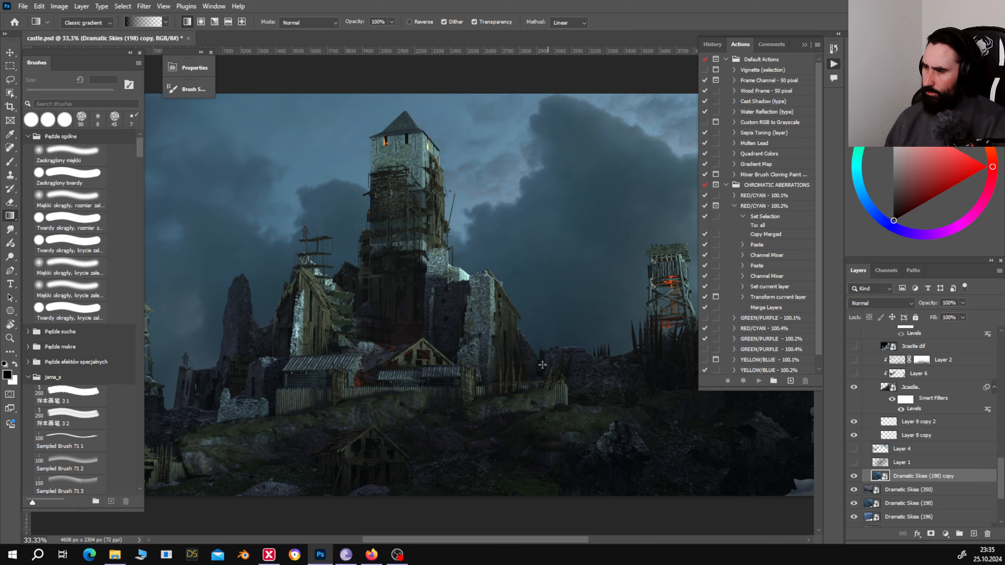
left_click_drag(540, 366, 557, 335)
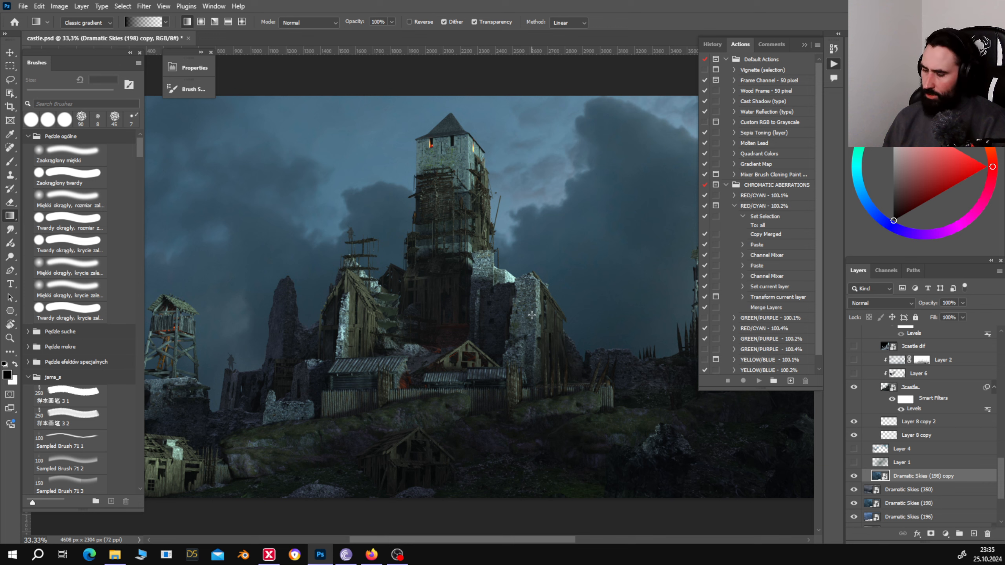
Show Layer 1 and Layer 4 over the sky photos, and inspect their effect around the castle.
key("v")
left_click(906, 463)
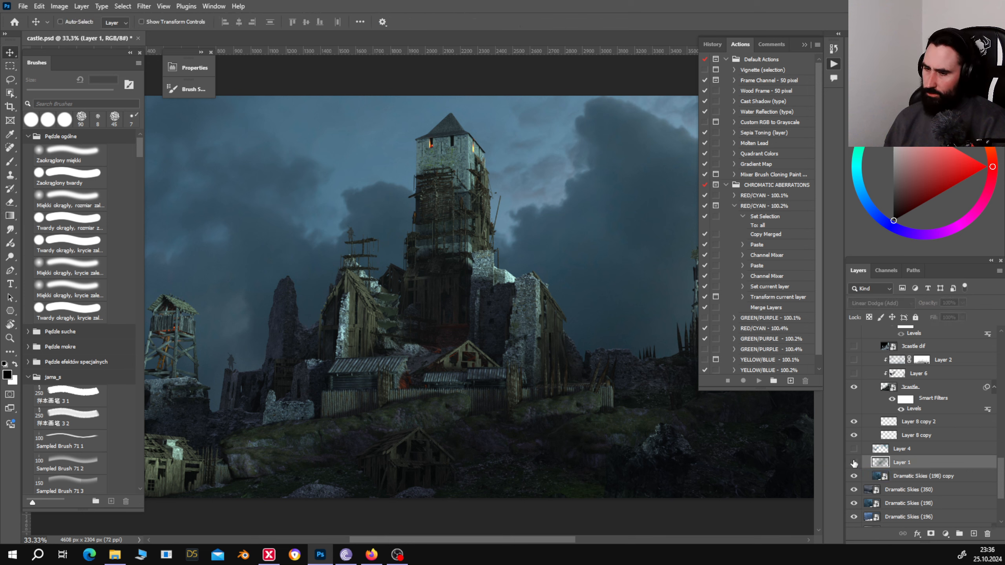
left_click(853, 462)
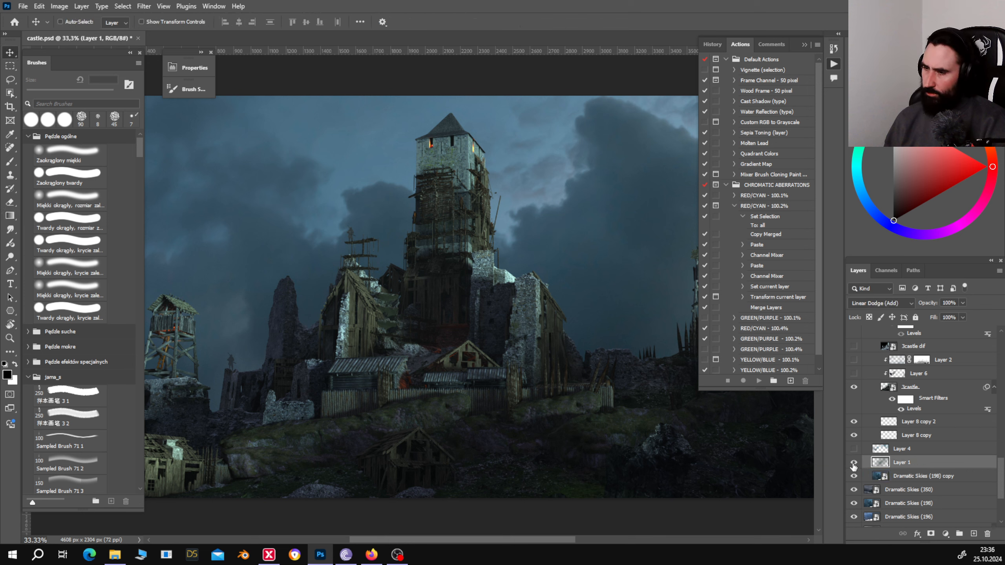
left_click(902, 449)
left_click(854, 448)
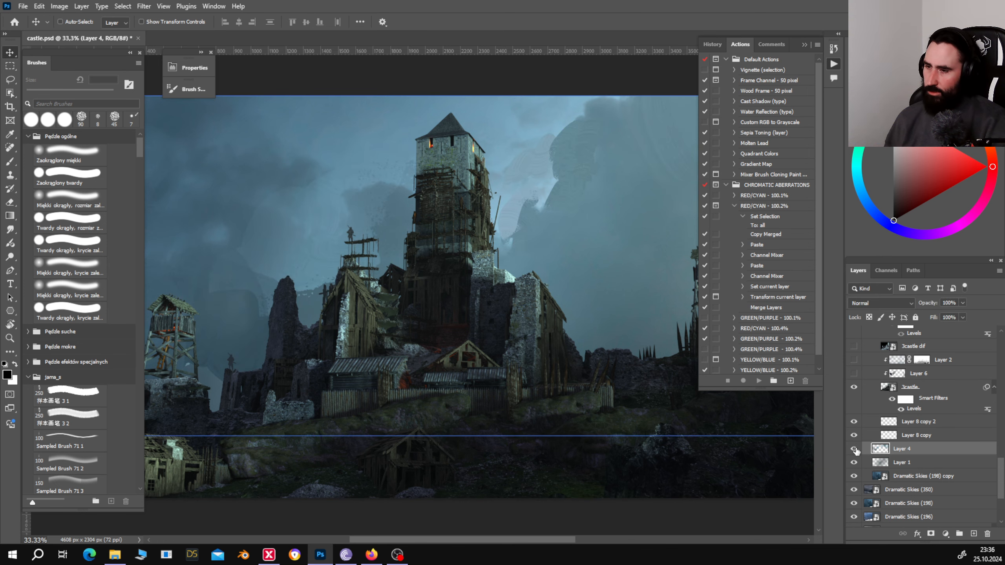
left_click_drag(547, 336, 559, 385)
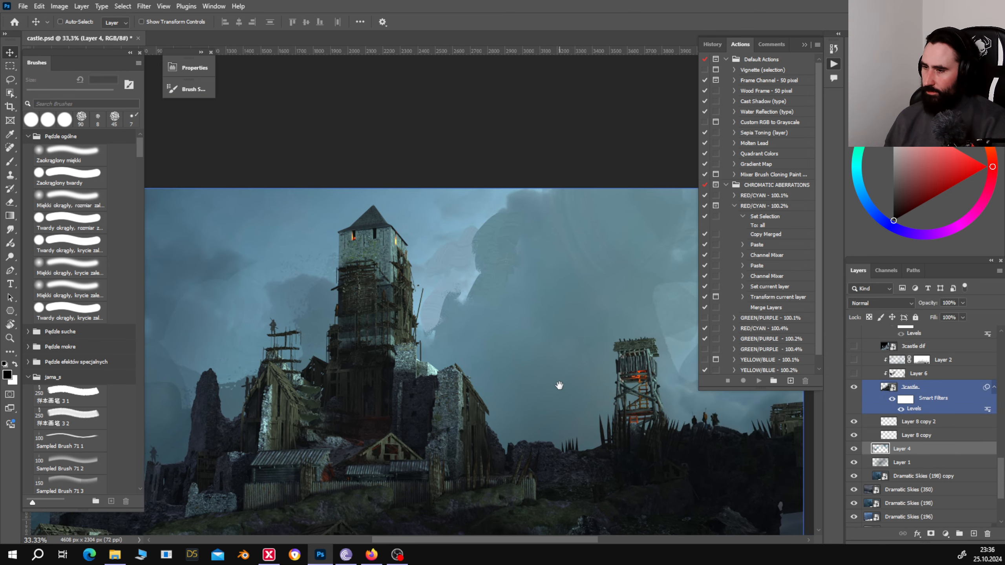
left_click_drag(596, 292, 646, 289)
scroll(921, 427, "up", 1)
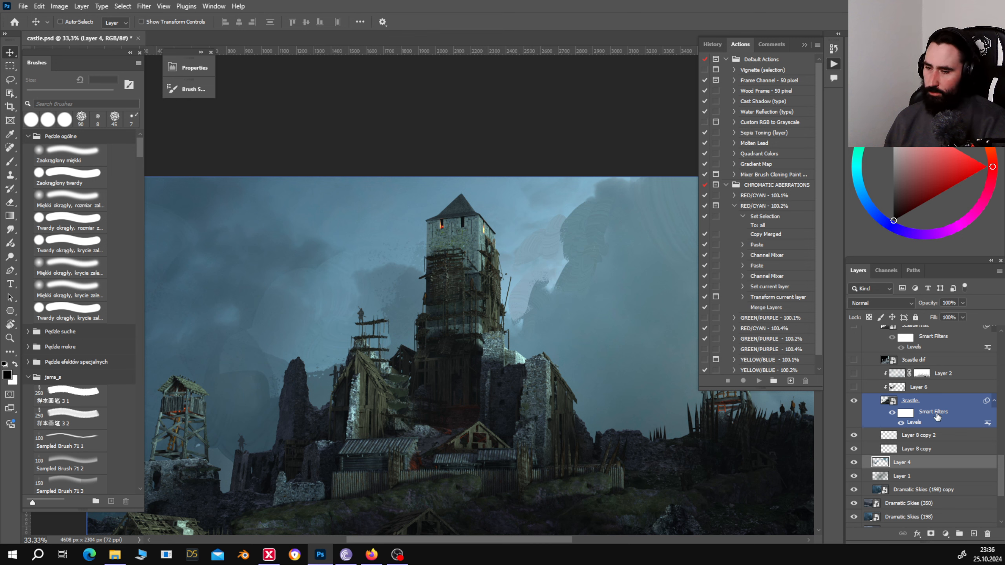
Show Layer 6 clipped to the 3castle render, comparing the watchtower and castle with and without it.
left_click(955, 439)
left_click(949, 402)
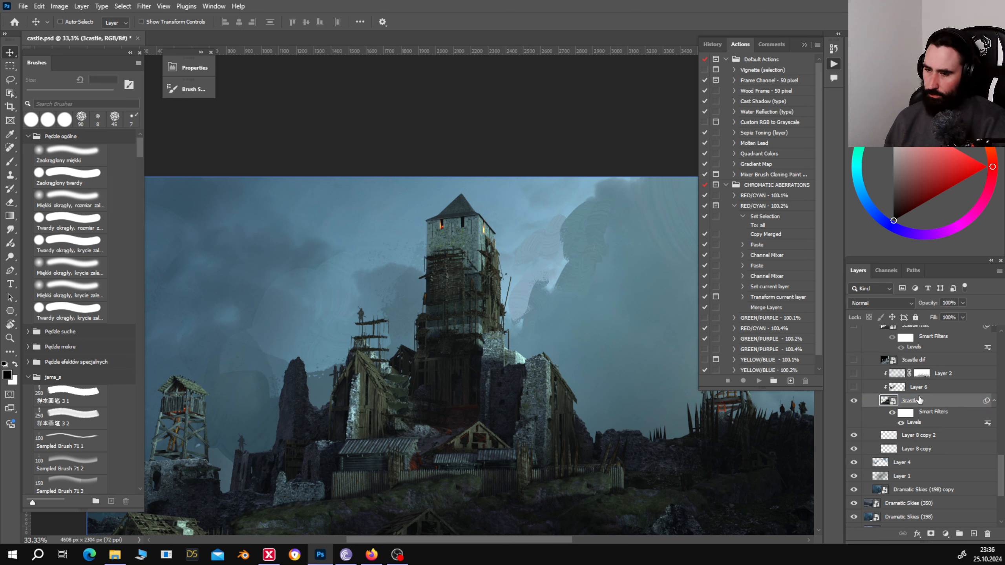
left_click(852, 388)
left_click(851, 389)
left_click(852, 388)
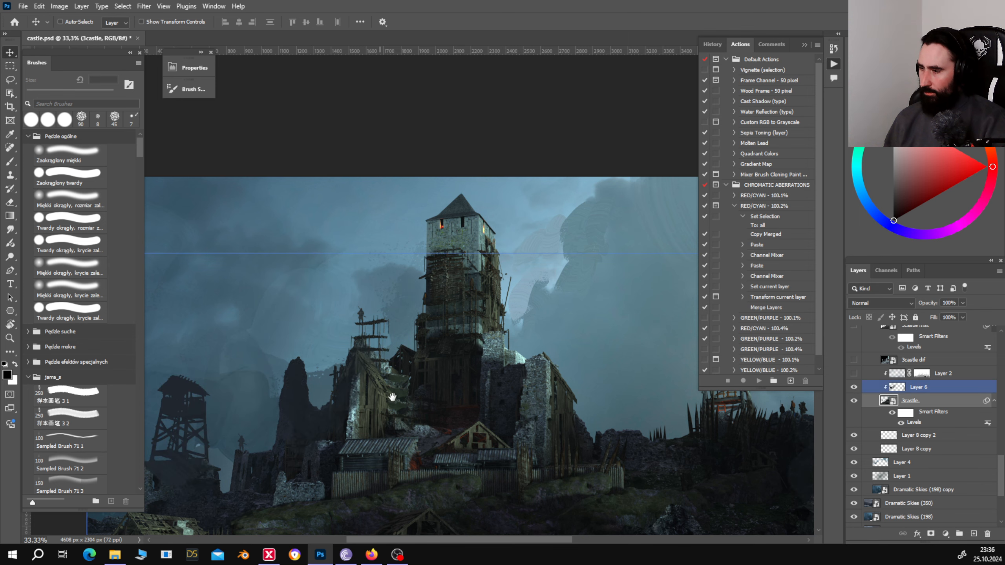
left_click_drag(392, 396, 507, 373)
left_click(901, 389)
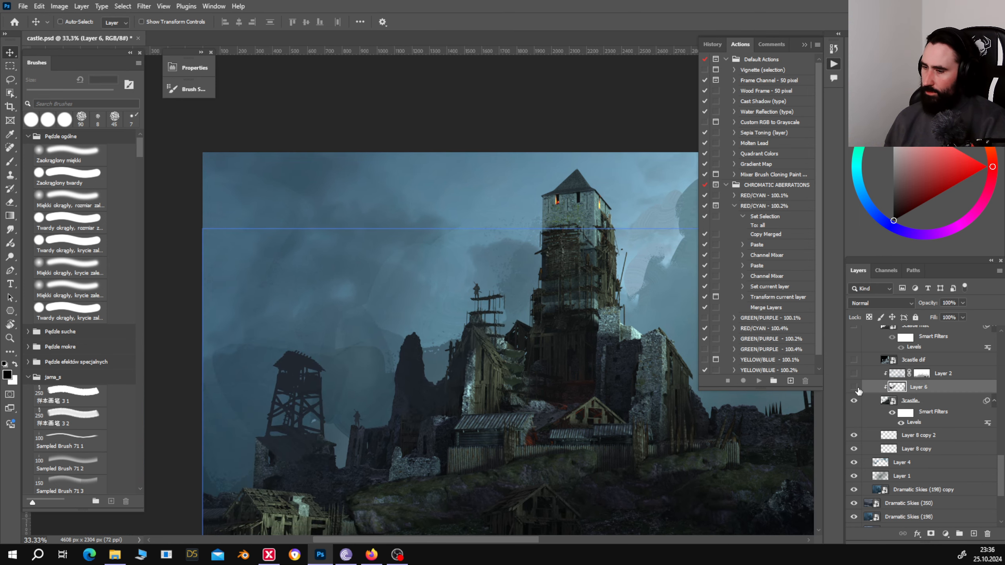
left_click(855, 388)
left_click(855, 389)
left_click_drag(431, 402, 494, 382)
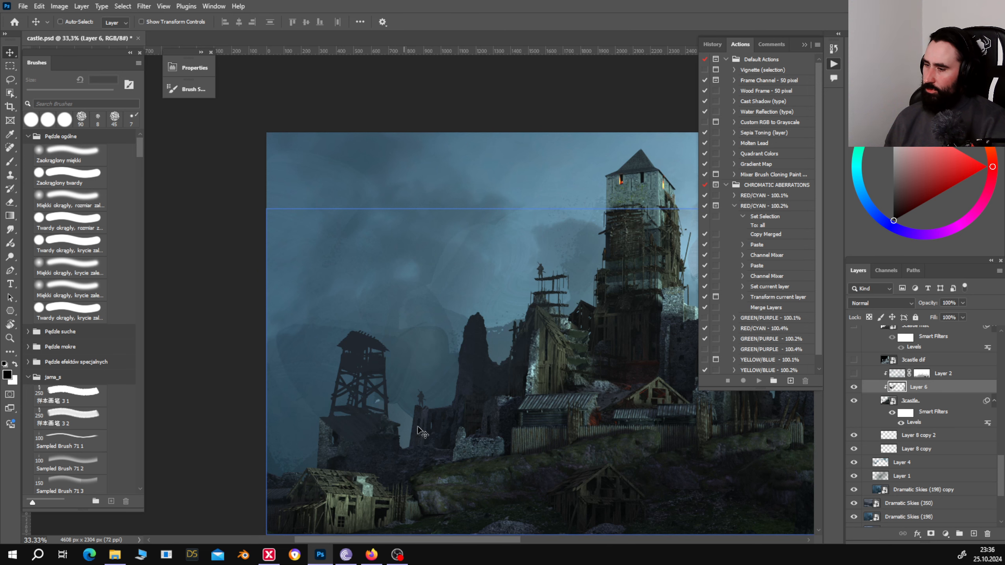
left_click(855, 388)
left_click(855, 388)
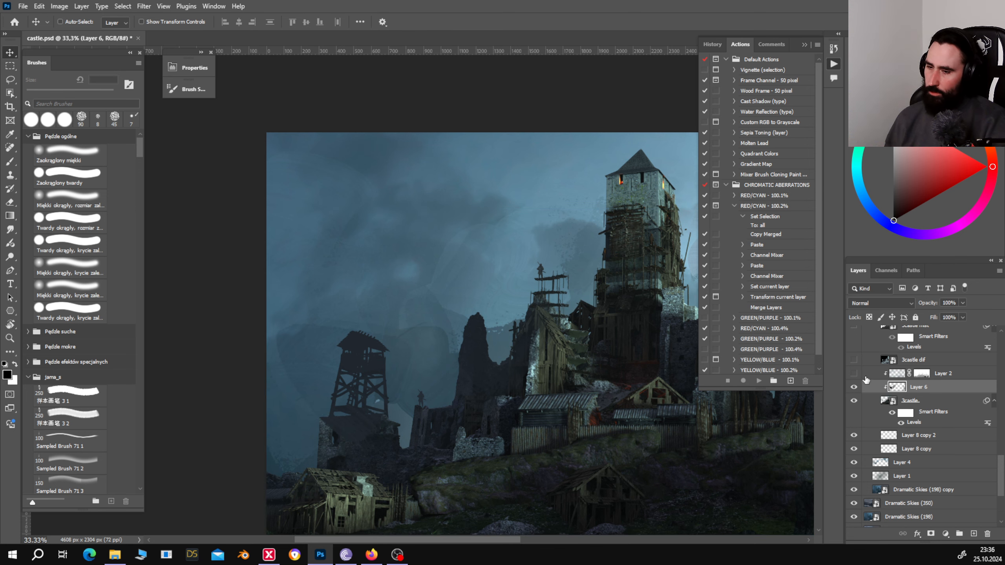
Preview Layer 2 above Layer 6 across the whole painting, and hide it again.
left_click(854, 373)
left_click_drag(543, 390, 247, 334)
key("ctrl+minus")
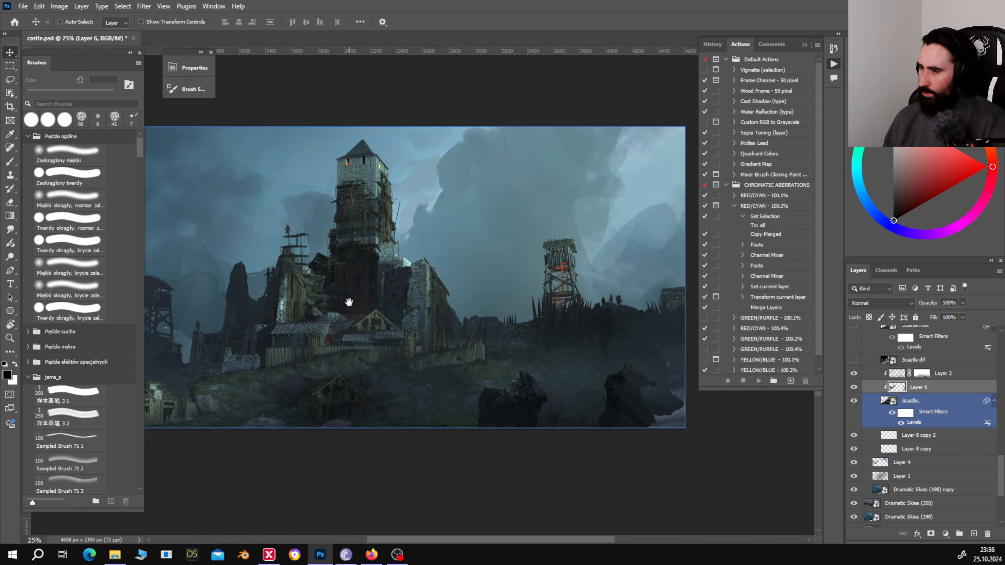
left_click_drag(349, 301, 411, 295)
left_click(854, 373)
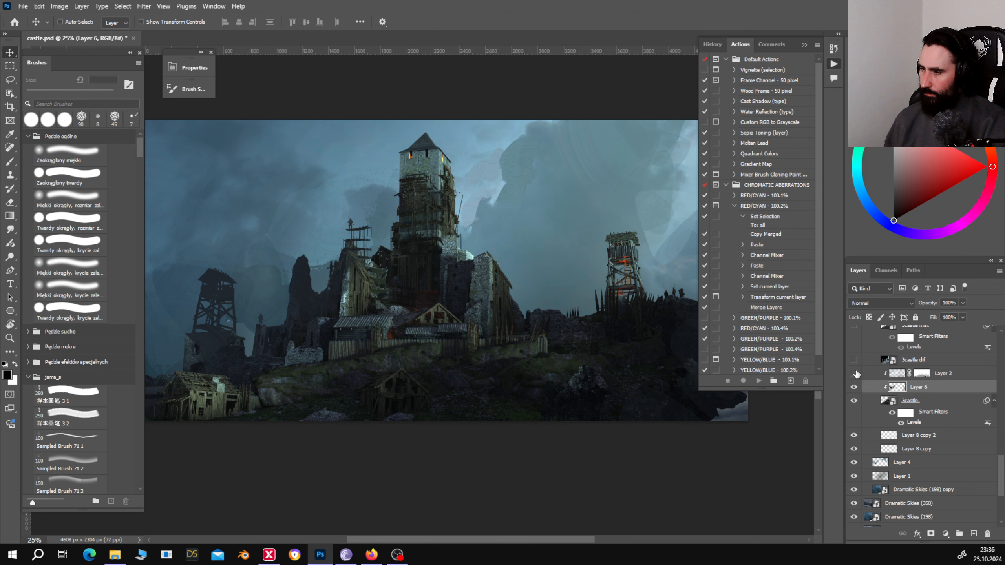
left_click(854, 373)
left_click(854, 373)
Load Layer 2's mask as a selection to inspect it, clear the selection, and show Layer 2.
left_click(921, 374)
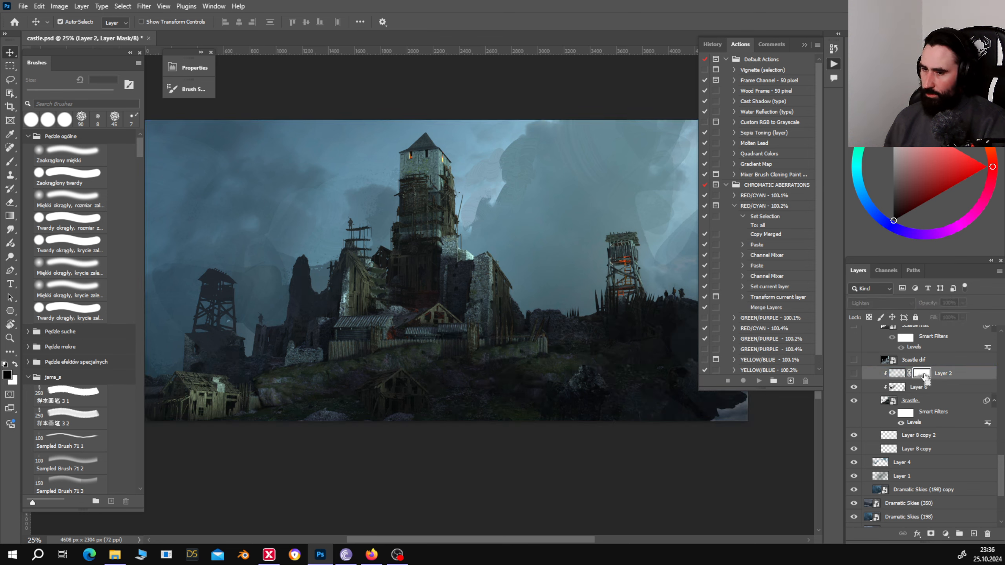
left_click(922, 375, "ctrl")
key("ctrl+d")
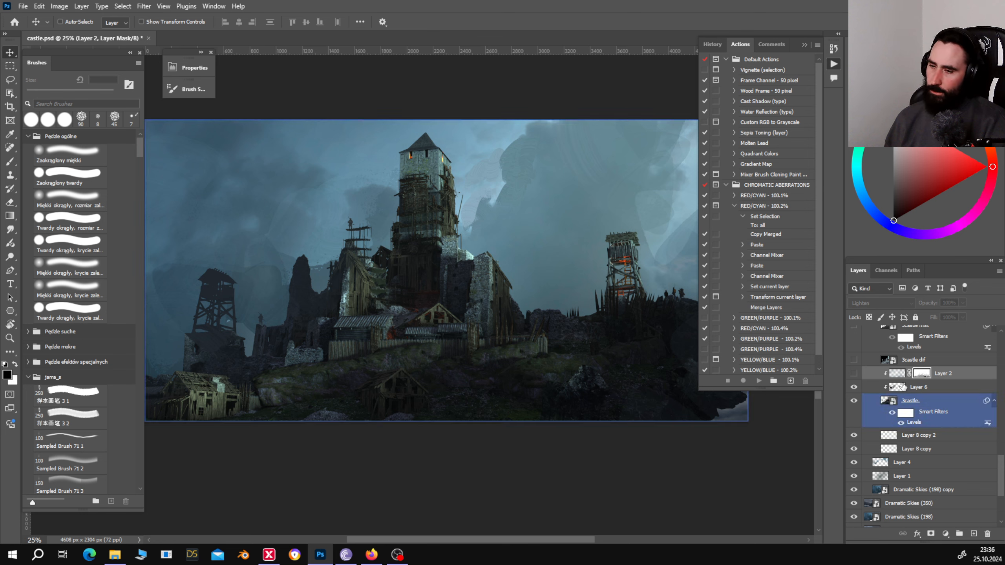
left_click(854, 374)
Compare the castle painting with Layer 2 hidden and shown, leaving the layer shown.
left_click(919, 363)
scroll(920, 372, "up", 1)
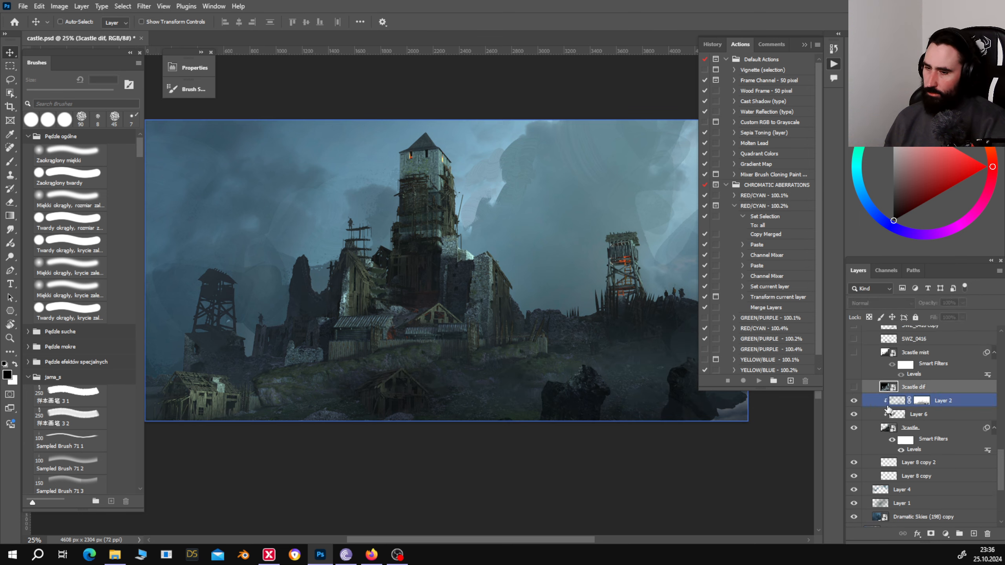
left_click(855, 399)
double_click(857, 400)
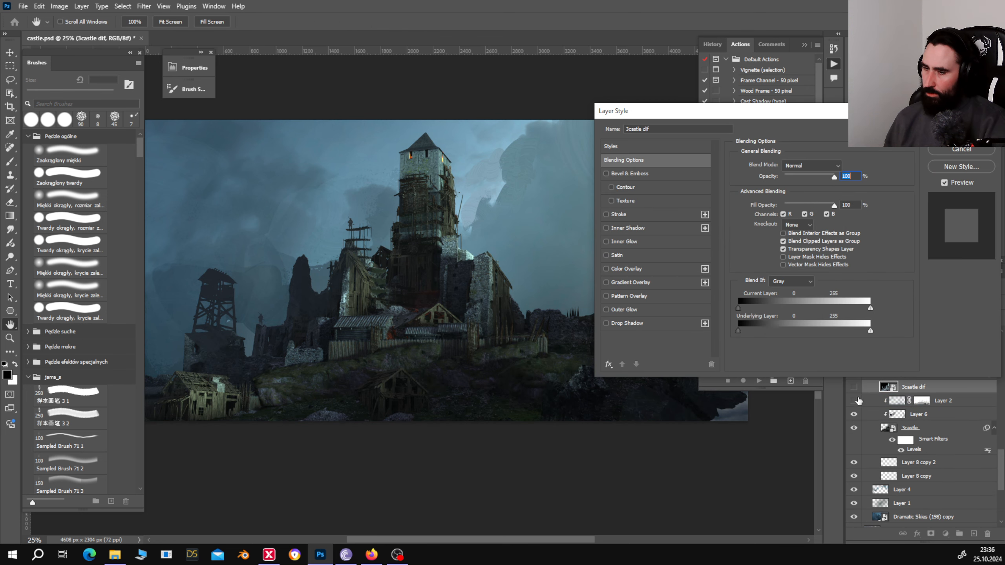
left_click(963, 151)
left_click(853, 402)
left_click(853, 402)
left_click(853, 402)
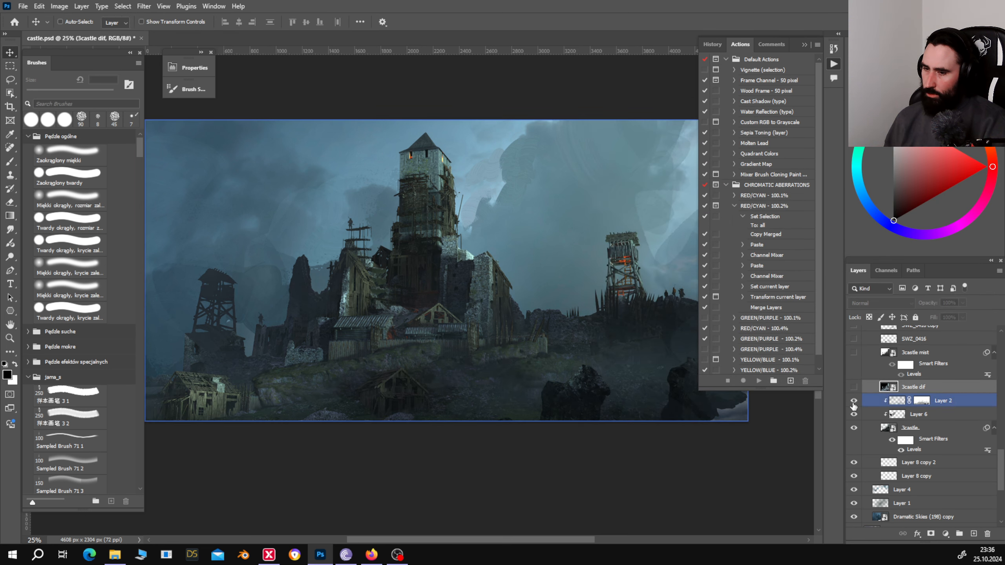
Demonstrate a Color Range selection of the tower's grey on the 3castle mist pass with fuzziness 61, and discard it and hide the pass.
left_click(853, 352)
left_click(853, 352)
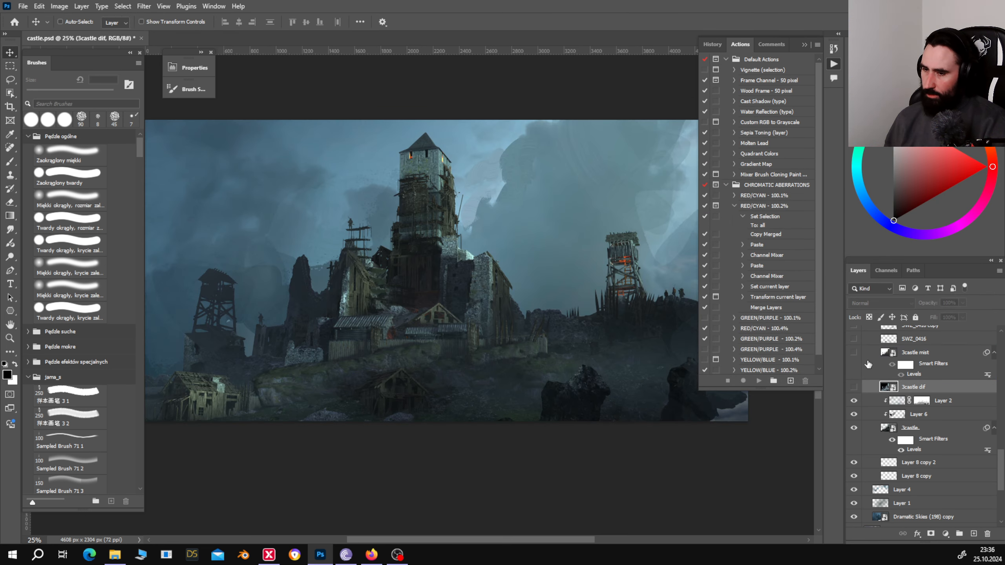
left_click(854, 352)
key("i")
left_click(425, 190)
left_click(123, 6)
left_click(138, 115)
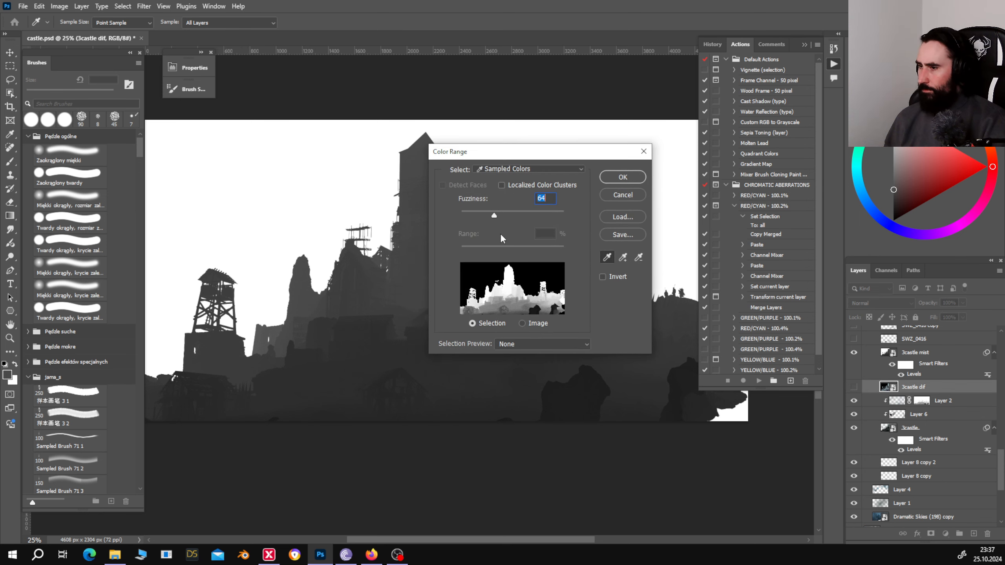
mouse_move(487, 217)
left_mouse_down()
mouse_move(524, 220)
mouse_move(492, 220)
left_mouse_up()
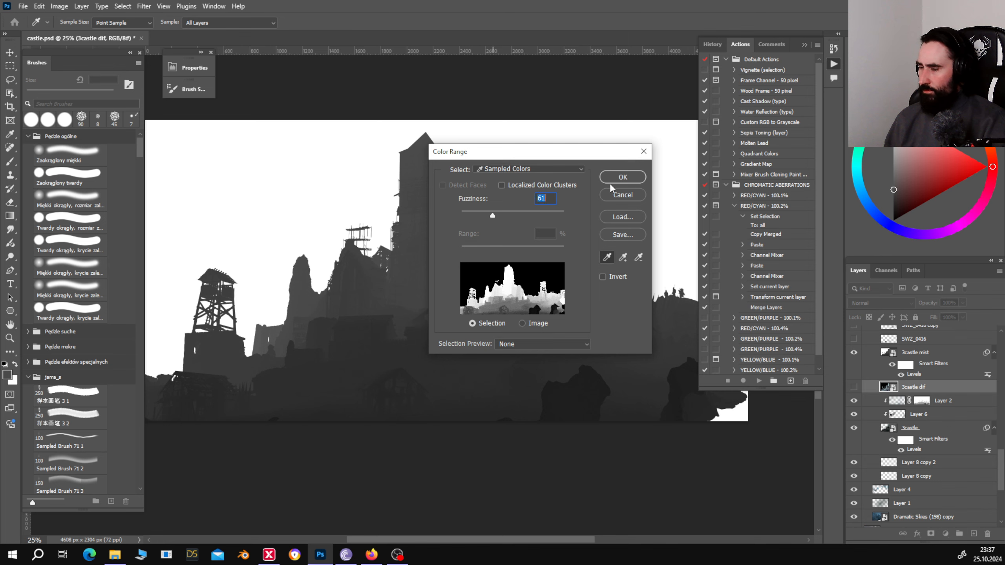
left_click(622, 177)
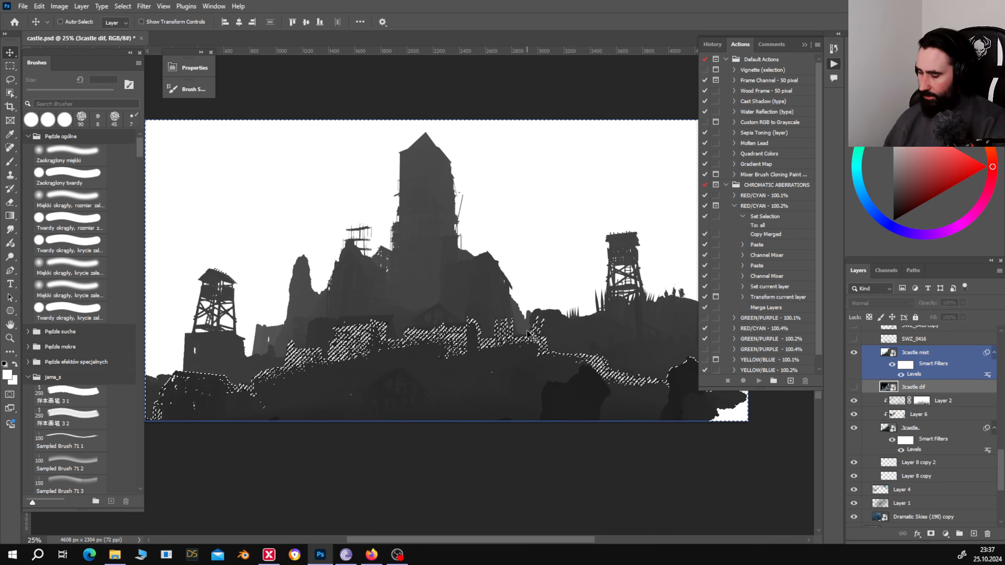
key("ctrl+d")
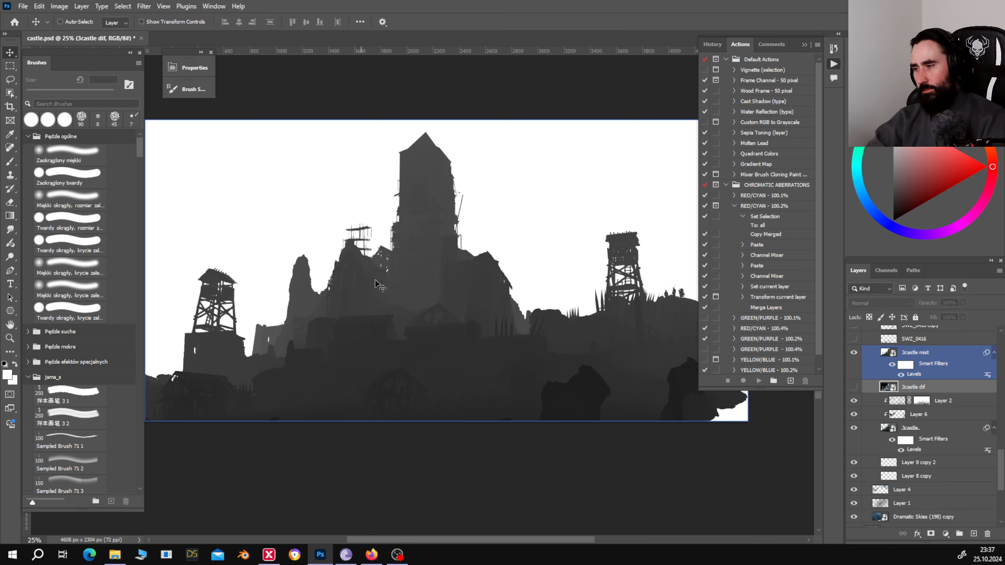
left_click(854, 353)
Show the SWZ_0416 layer, compare the hillside with and without it, and inspect the hillside and fence up close.
left_click(917, 342)
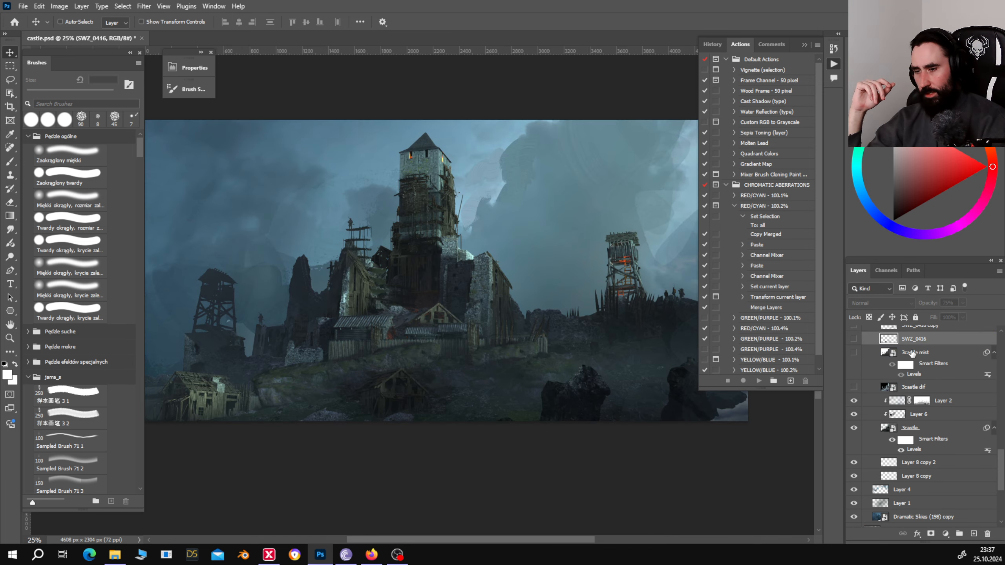
scroll(870, 374, "up", 1)
left_click(853, 366)
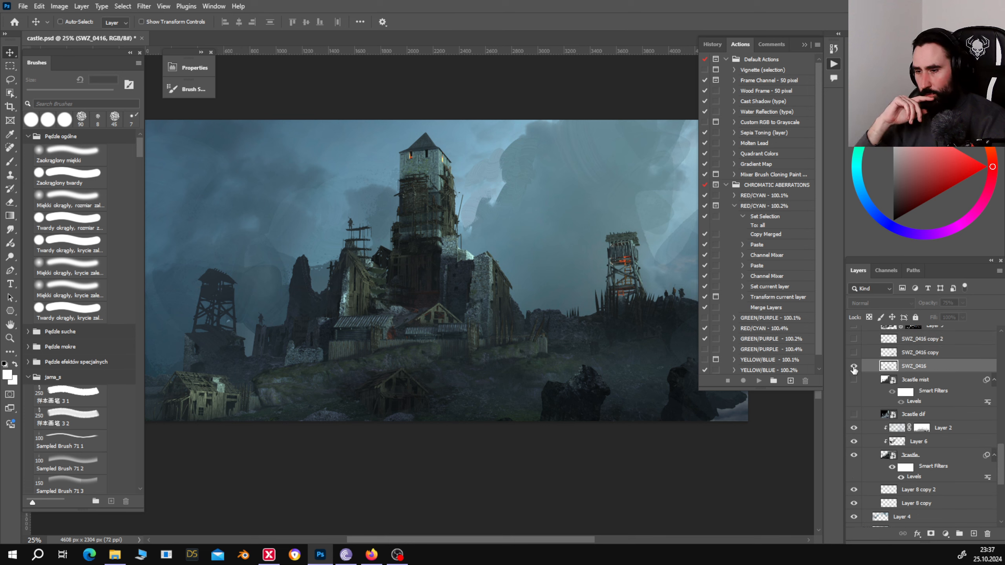
left_click(854, 366)
left_click(854, 366)
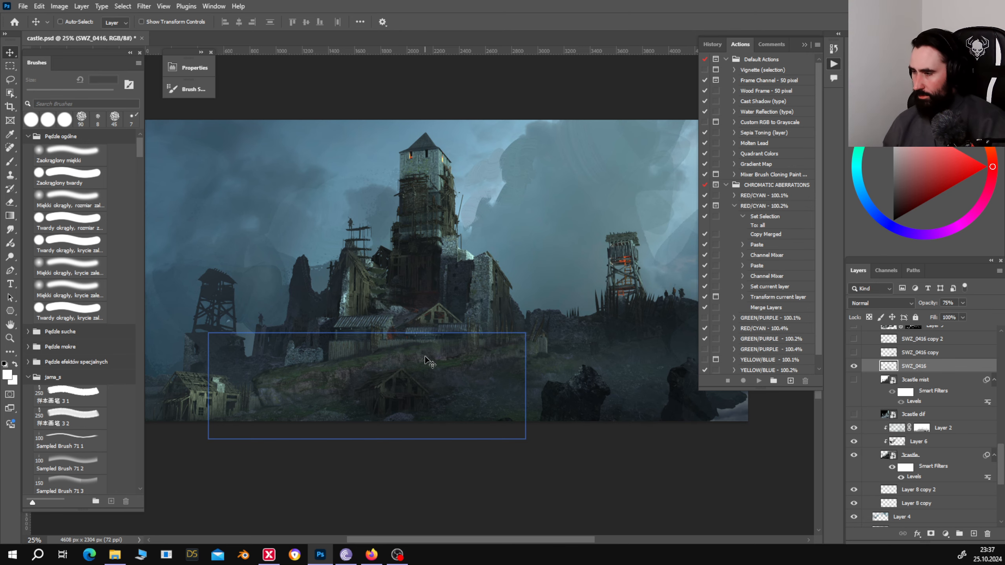
key("ctrl+plus")
key("ctrl+plus")
key("ctrl+plus")
left_click_drag(409, 375, 639, 245)
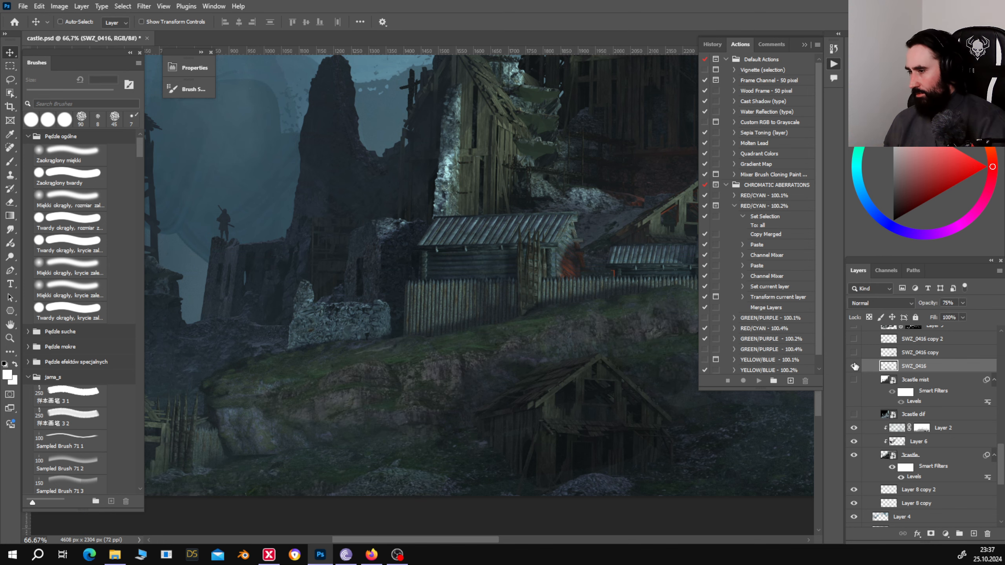
left_click_drag(569, 351, 386, 410)
left_click_drag(512, 361, 457, 442)
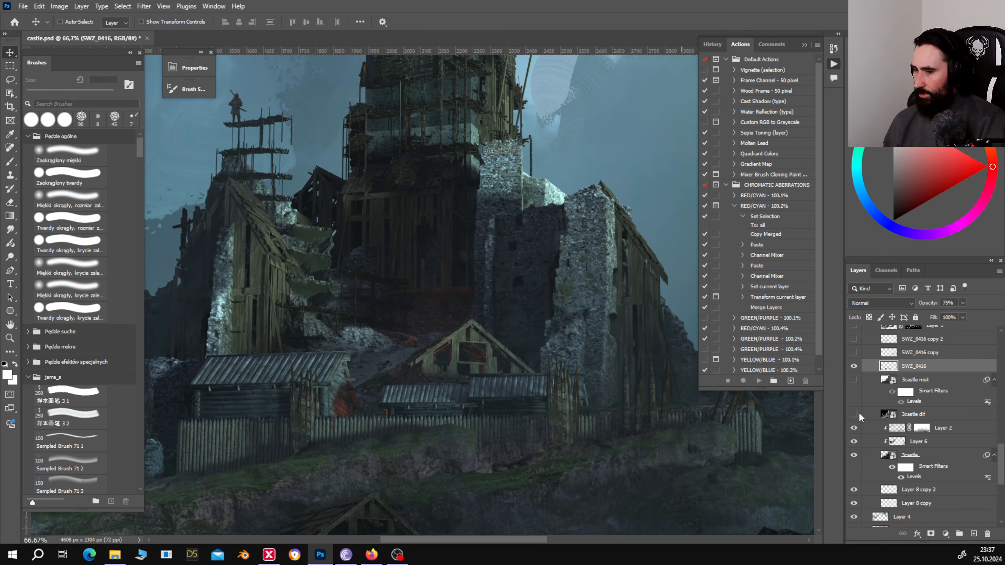
Show the SWZ_0416 copy, SWZ_0416 copy 2 and Layer 9 layers over the castle.
left_click(854, 352)
scroll(287, 421, "right", 10)
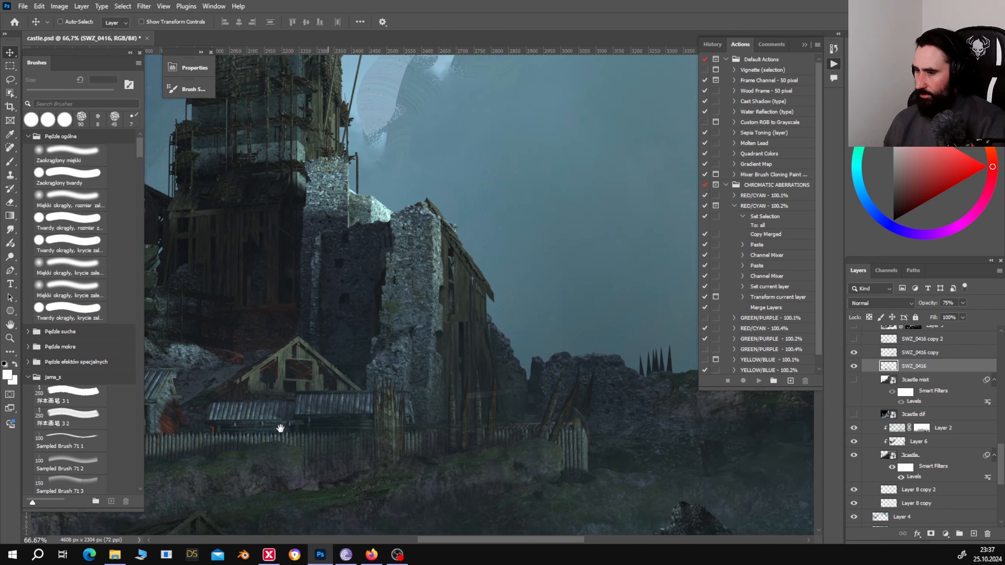
scroll(287, 420, "down", 2)
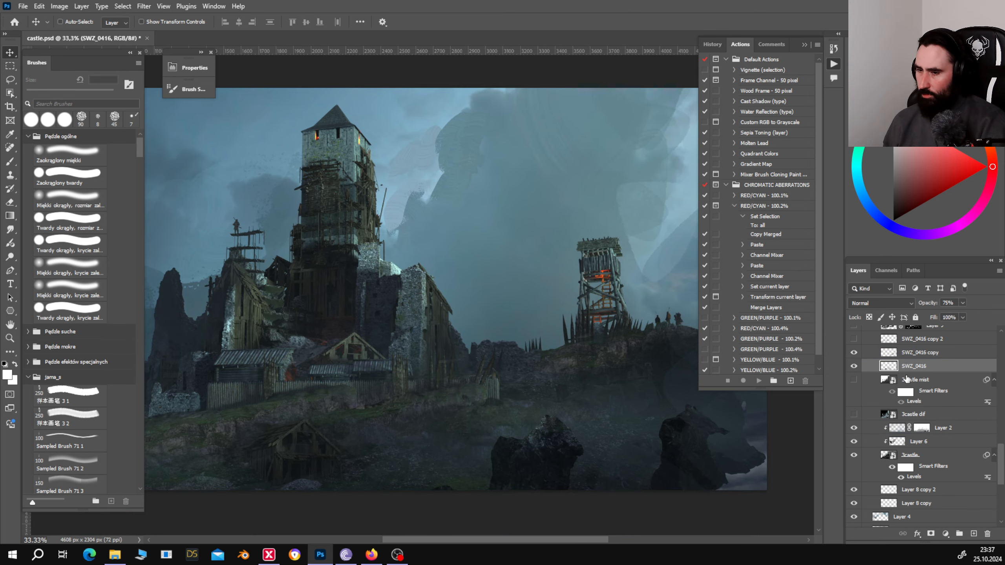
left_click(854, 349)
left_click(854, 343)
scroll(854, 343, "up", 2)
left_click(853, 353)
left_click_drag(480, 339, 679, 377)
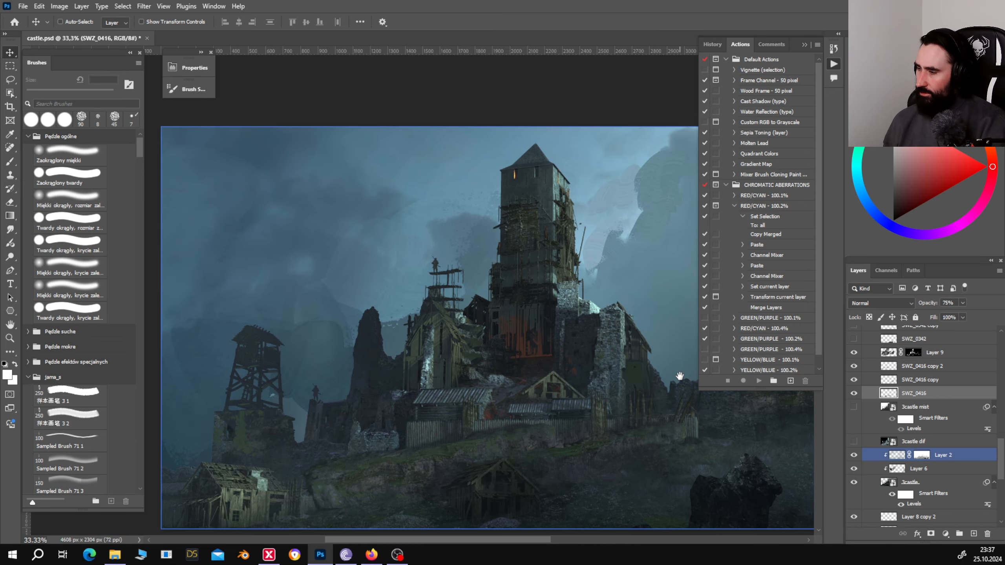
Compare the hillside with and without the SWZ_0416 layer, leaving the layer shown.
left_click(920, 382)
left_click(912, 393)
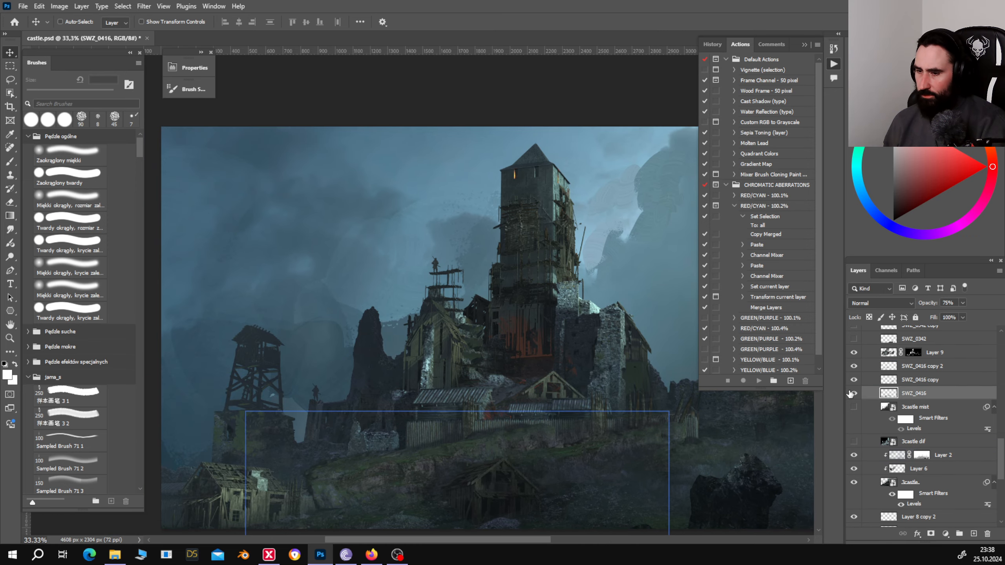
left_click(852, 393)
left_click(851, 394)
left_click(851, 365)
Load Layer 9's mask as a selection to inspect the masked areas.
left_click(913, 353)
left_click(913, 352, "ctrl")
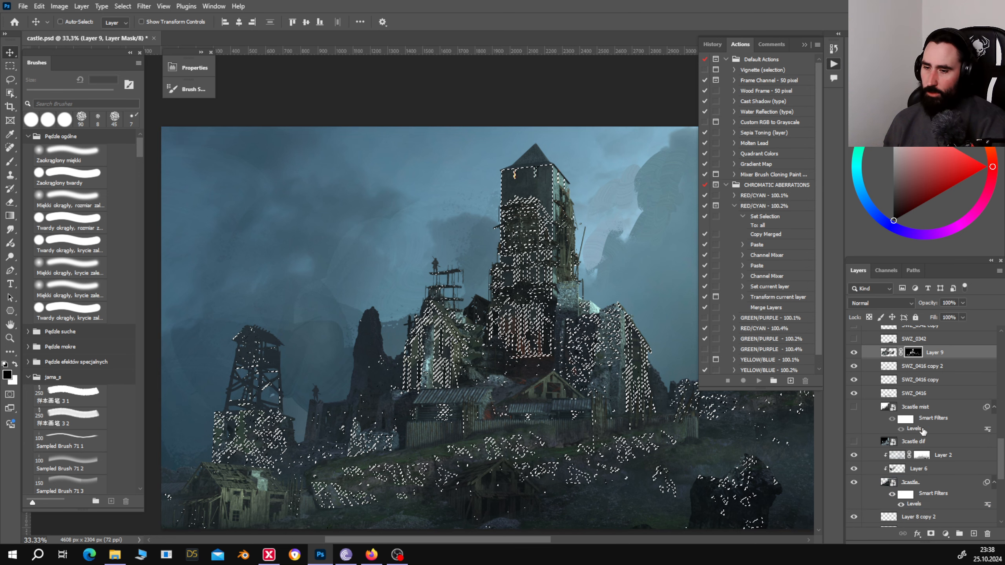
Compare the scene with and without the 3castle normal render pass, leaving the pass hidden.
left_click_drag(1001, 457, 1004, 314)
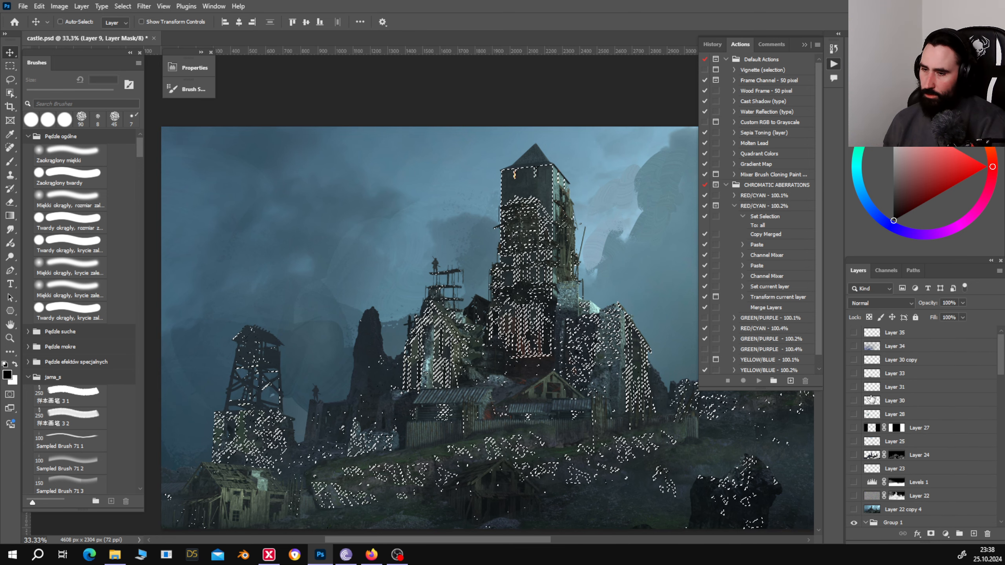
scroll(899, 425, "down", 3)
scroll(899, 424, "down", 3)
left_click(918, 468)
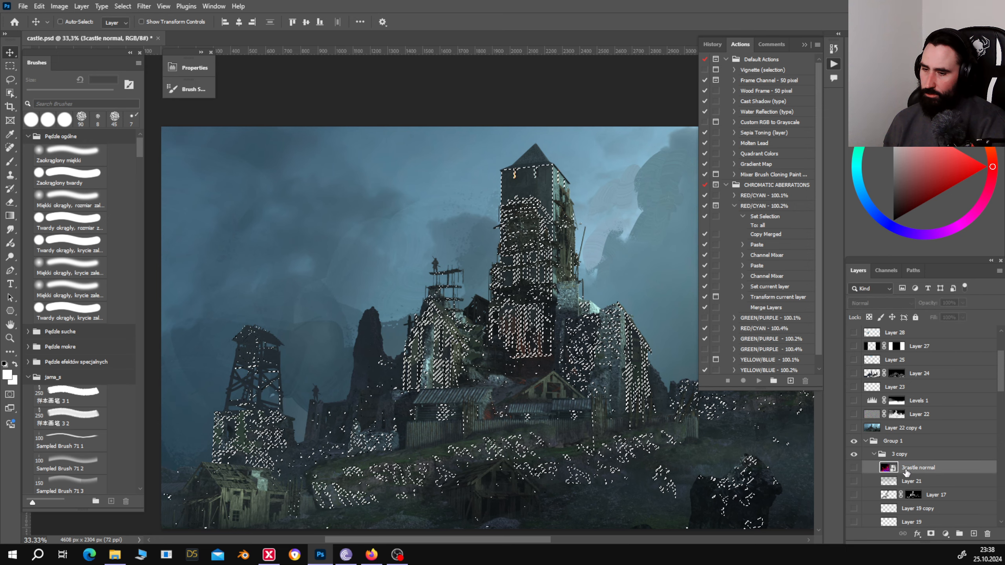
left_click(855, 468)
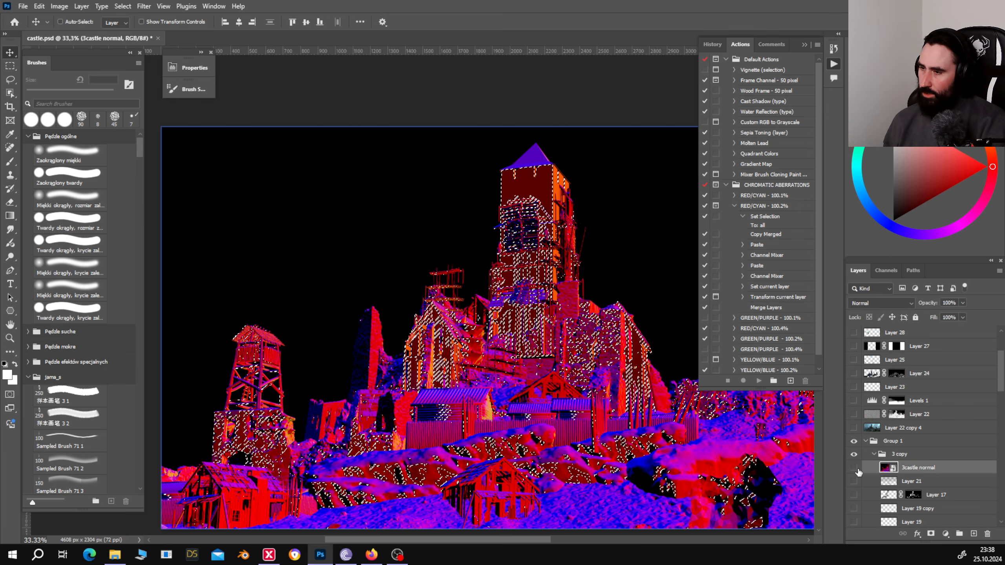
left_click(855, 468)
left_click(855, 468)
left_click(854, 468)
Clear the selection and compare the castle up close with and without Layer 9, leaving the layer shown.
scroll(925, 442, "down", 15)
left_click(935, 350)
key("ctrl+d")
key("ctrl+plus")
key("ctrl+plus")
left_click(854, 351)
left_click(853, 351)
left_click_drag(612, 214, 564, 208)
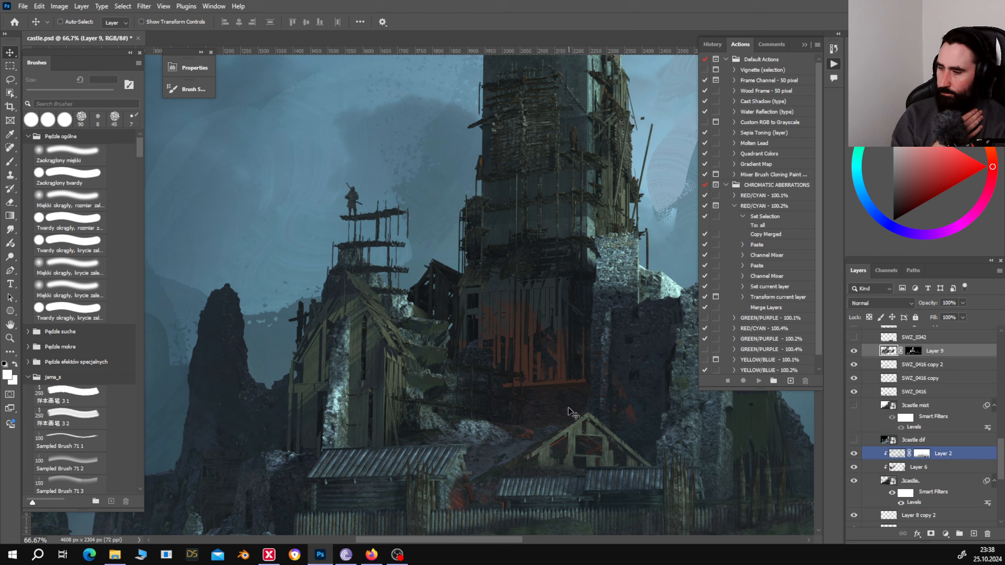
Show the SWZ_0342 and SWZ_0342 copy layers over the foreground hillside and inspect the effect of the copy.
scroll(909, 383, "up", 2)
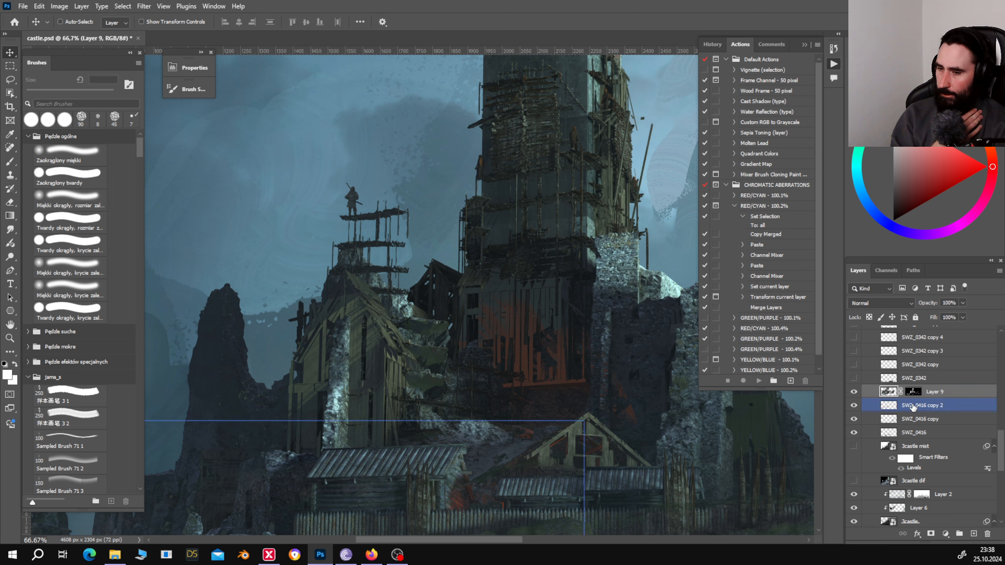
left_click(910, 380)
left_click(856, 379)
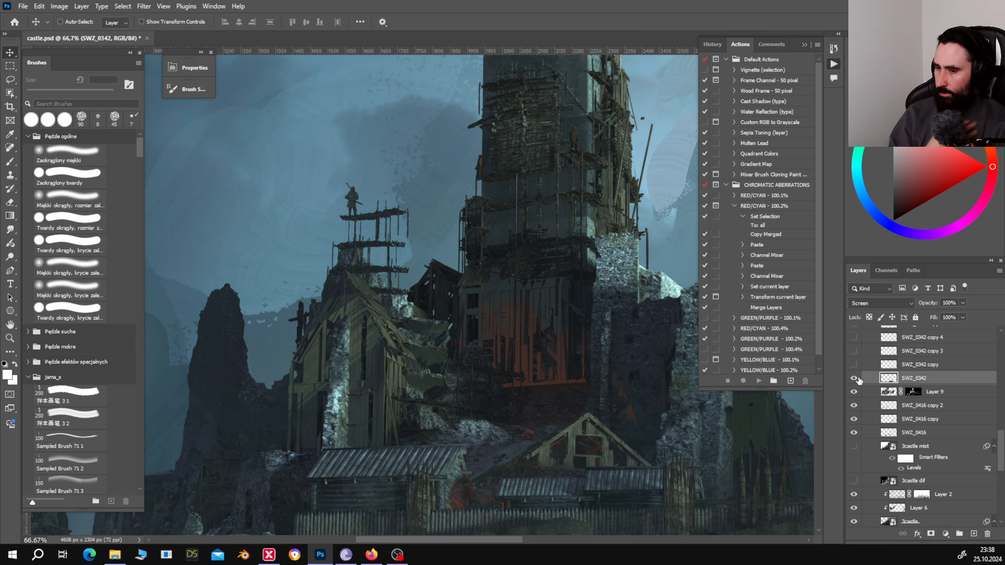
left_click(856, 364)
left_click(854, 364)
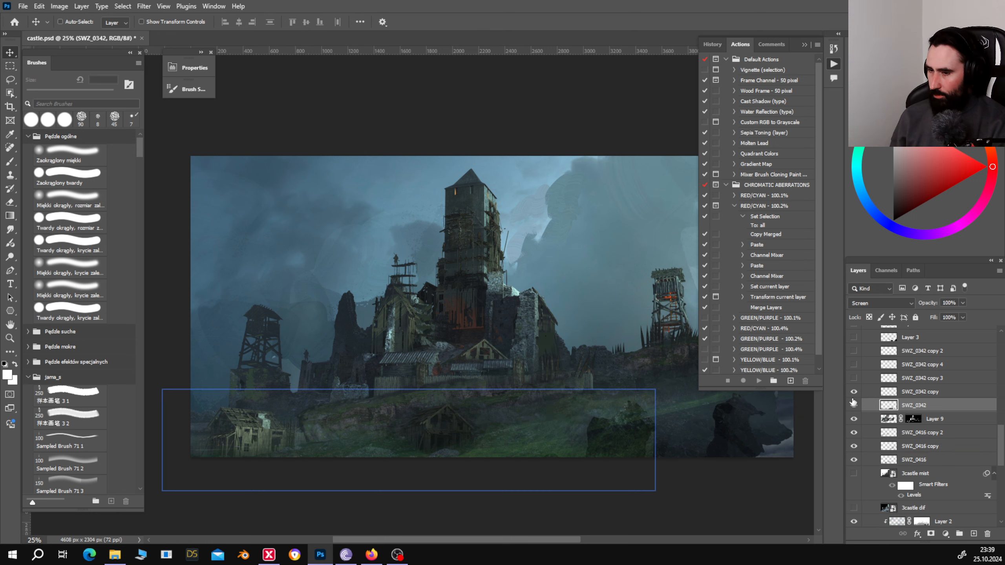
left_click(854, 393)
left_click(854, 392)
left_click_drag(642, 399, 580, 401)
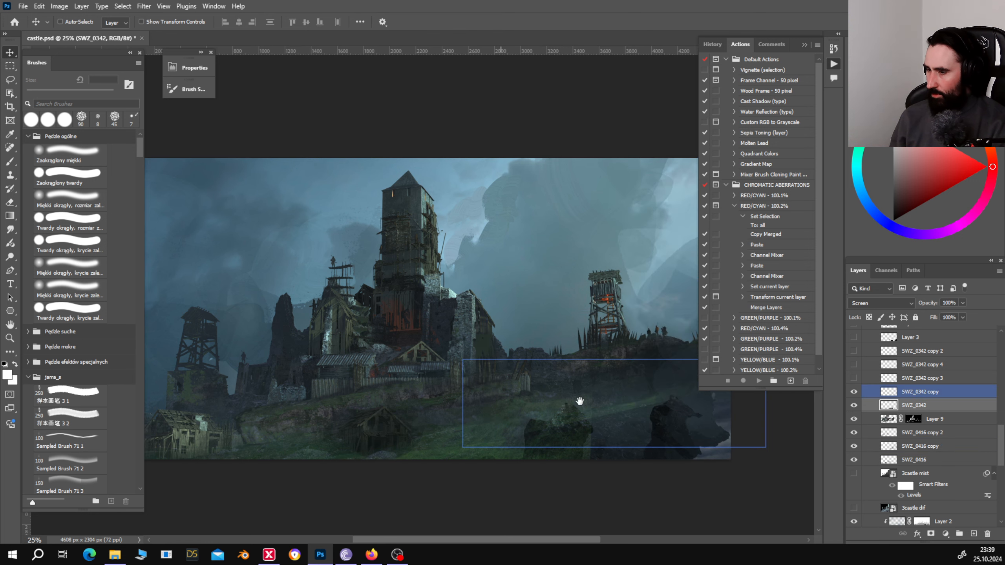
Show the remaining SWZ_0342 copies and Layer 3 over the foreground.
left_click(854, 379)
left_click(854, 365)
left_click(853, 338)
Show Layer 5 and compare the castle with and without it, leaving the layer shown.
scroll(855, 368, "up", 4)
left_click(910, 378)
left_click(854, 379)
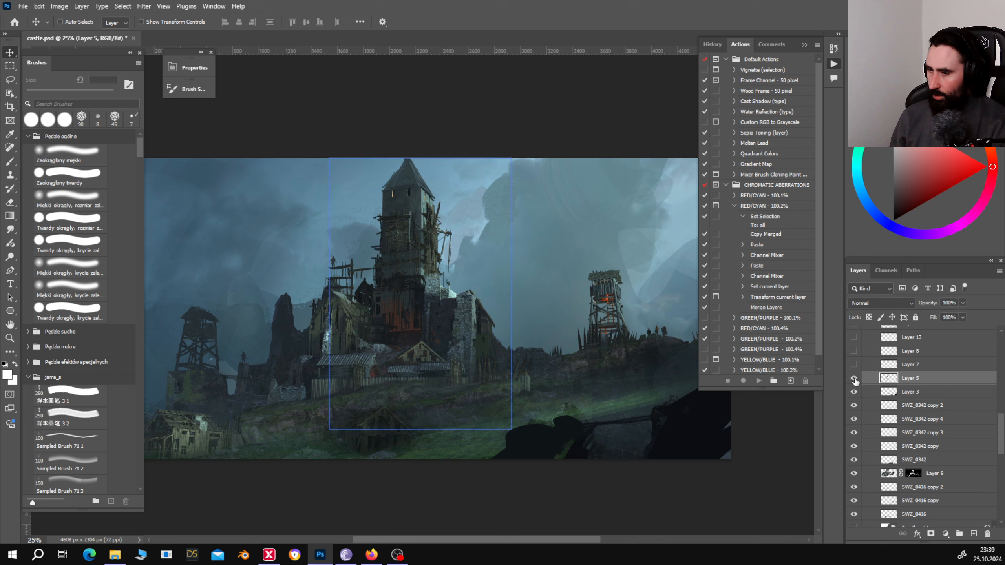
left_click(855, 379)
left_click(855, 378)
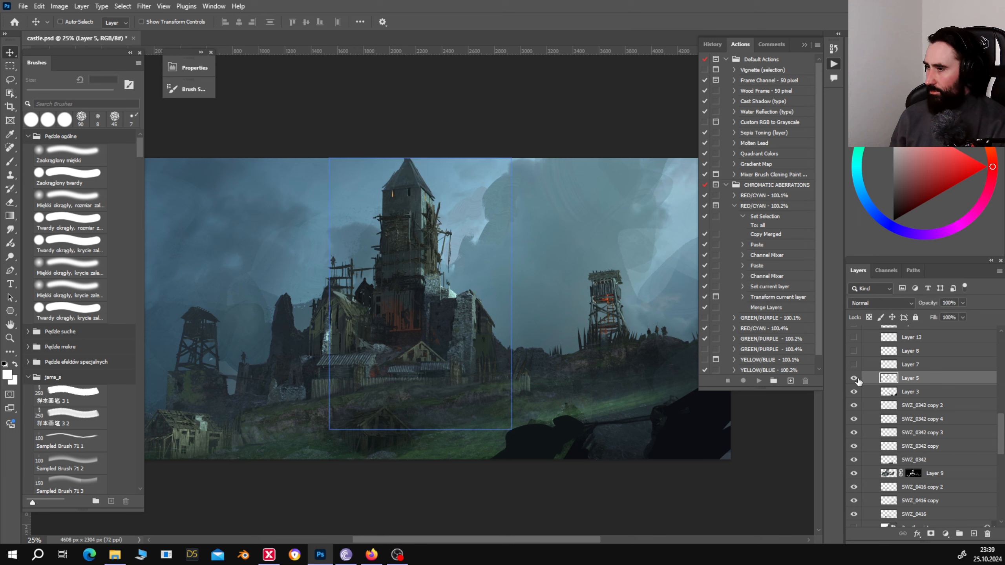
left_click(857, 379)
left_click(856, 378)
Show Layer 7, Layer 8, Layer 13, Layer 11 and Layer 12, checking Layer 8's effect by toggling it.
scroll(855, 380, "up", 3)
left_click(910, 405)
left_click(853, 406)
left_click(854, 392)
left_click(853, 393)
left_click(853, 393)
left_click(852, 379)
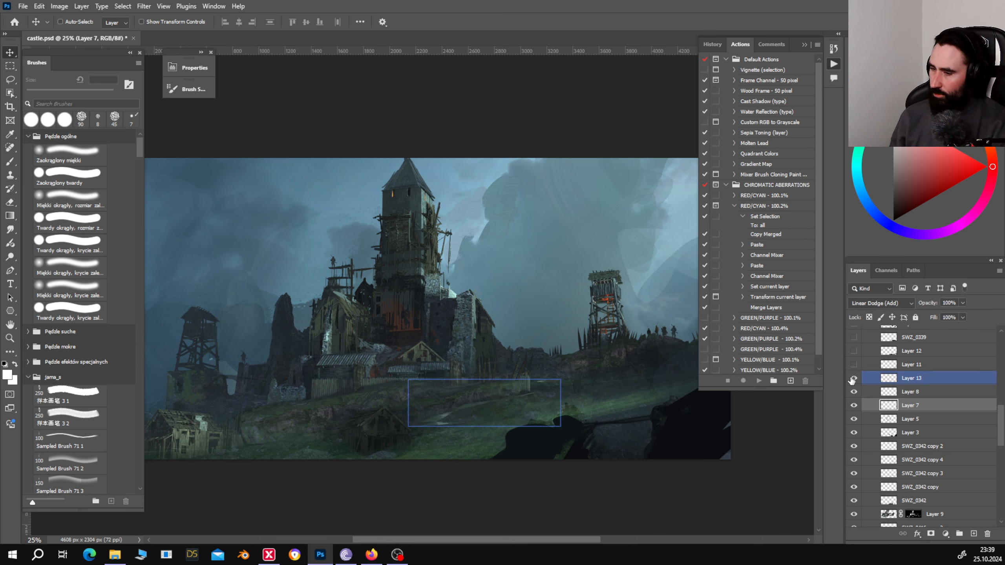
left_click_drag(853, 378, 854, 352)
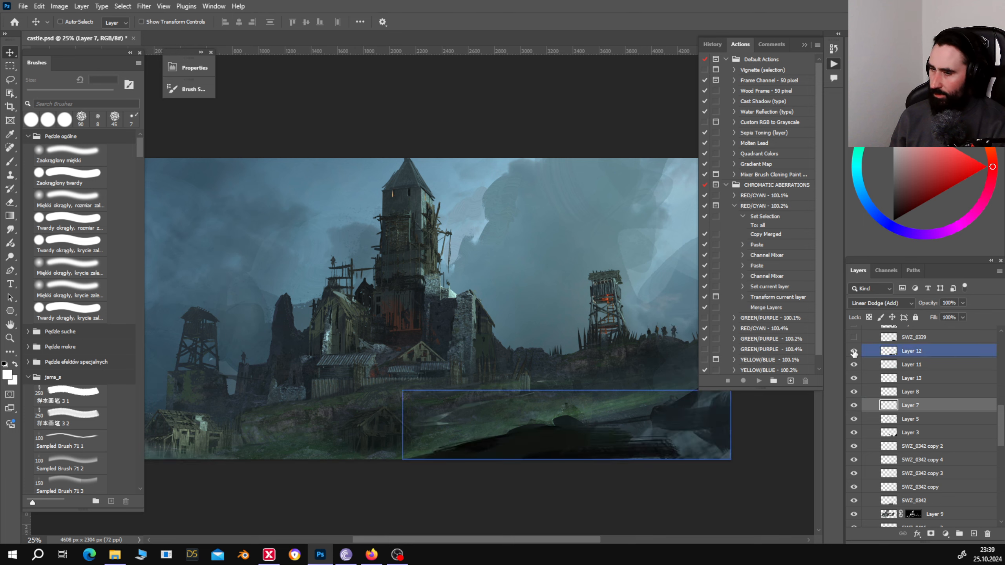
Show the SWZ_0339 foreground ground texture, try shifting it slightly, and undo the shift.
left_click(854, 339)
scroll(911, 390, "up", 1)
left_click(910, 381)
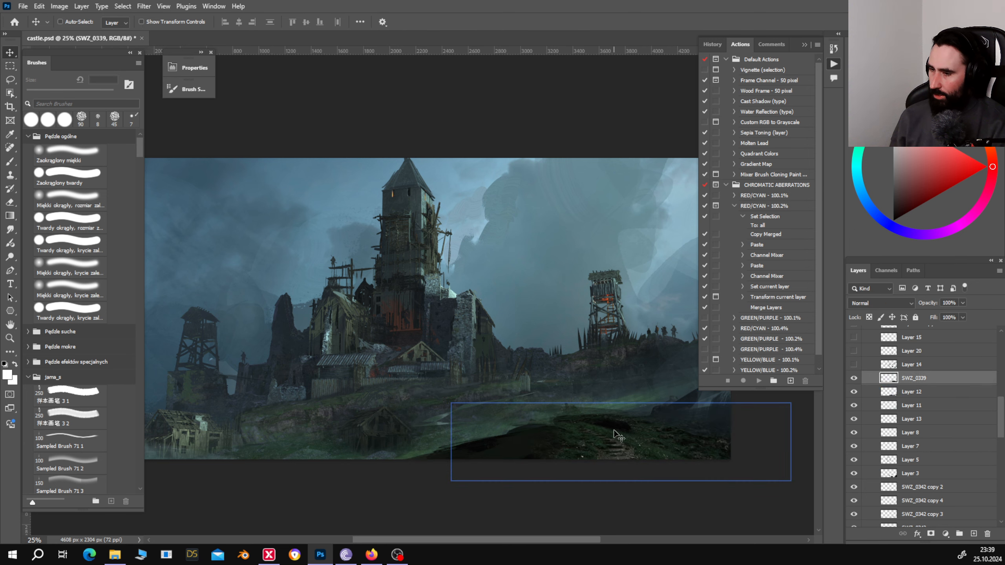
left_click_drag(622, 438, 615, 425)
key("ctrl+z")
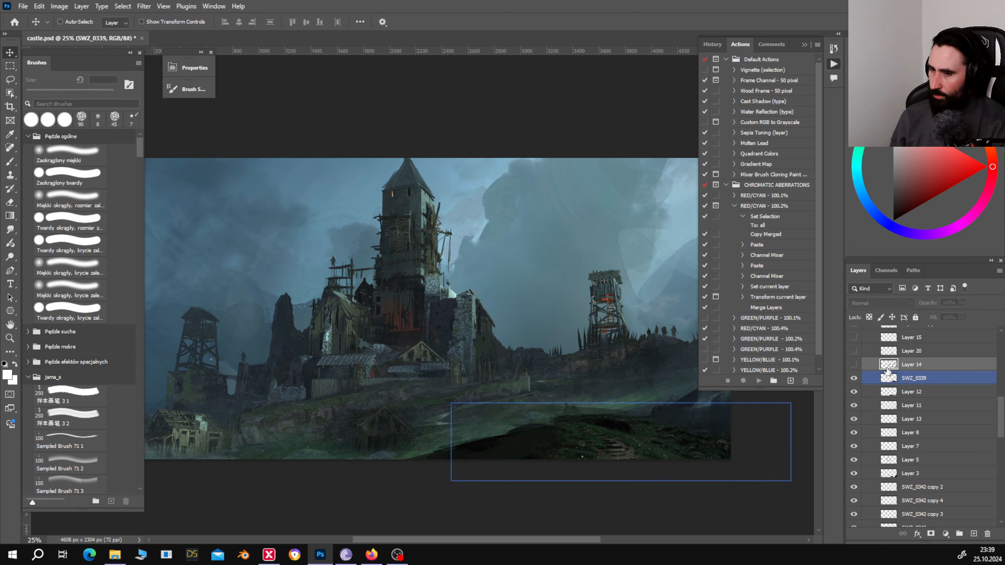
Show Layer 14 and compare the foreground with and without its figures, leaving the layer shown.
left_click(887, 367)
left_click(853, 365)
left_click_drag(594, 312, 522, 324)
left_click(854, 367)
left_click(854, 367)
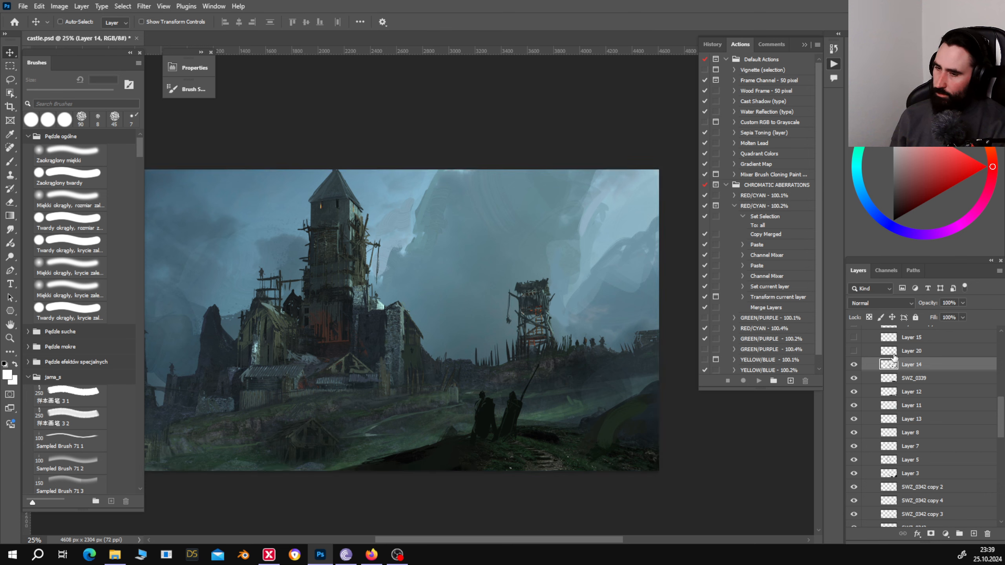
Show Layer 20, Layer 15, Layer 15 copy, Layer 16 and Layer 19.
left_click(911, 351)
left_click(854, 351)
left_click(854, 337)
scroll(904, 378, "up", 4)
left_click(854, 378)
left_click(911, 365)
left_click(853, 365)
left_click(853, 351)
Show Layer 19 copy, the masked Layer 17 and Layer 21 to finish the 3 copy group.
scroll(904, 385, "up", 2)
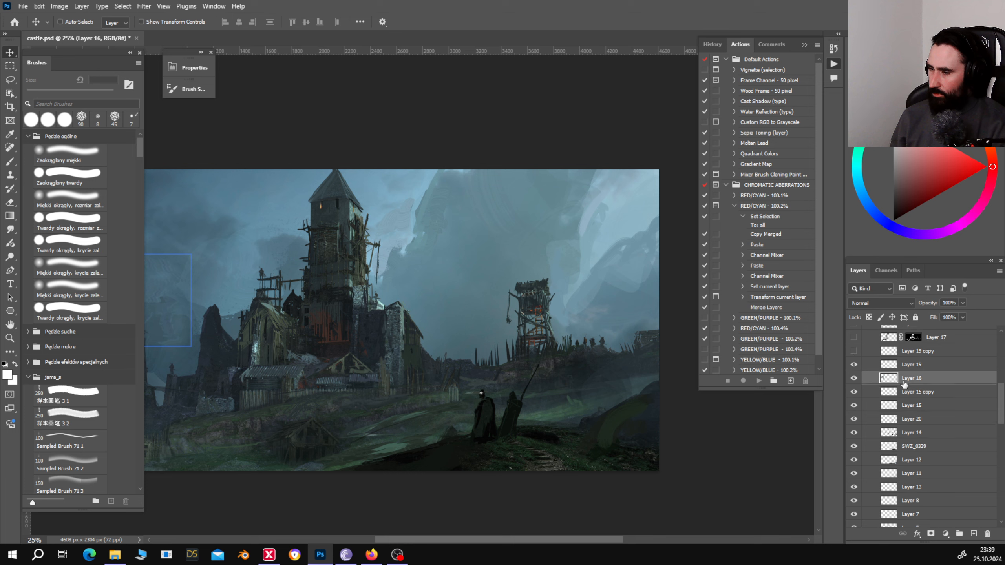
left_click(854, 364)
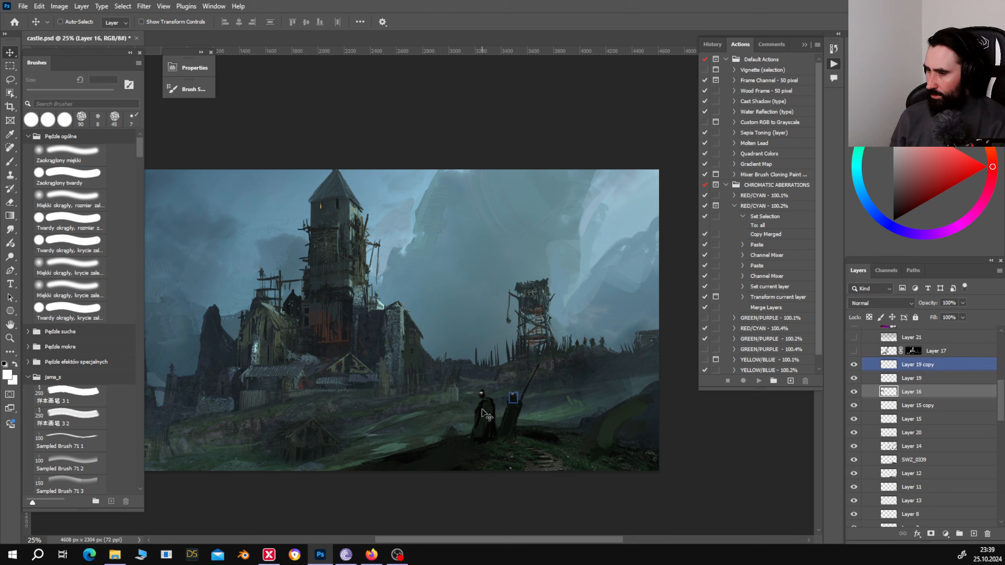
left_click(854, 351)
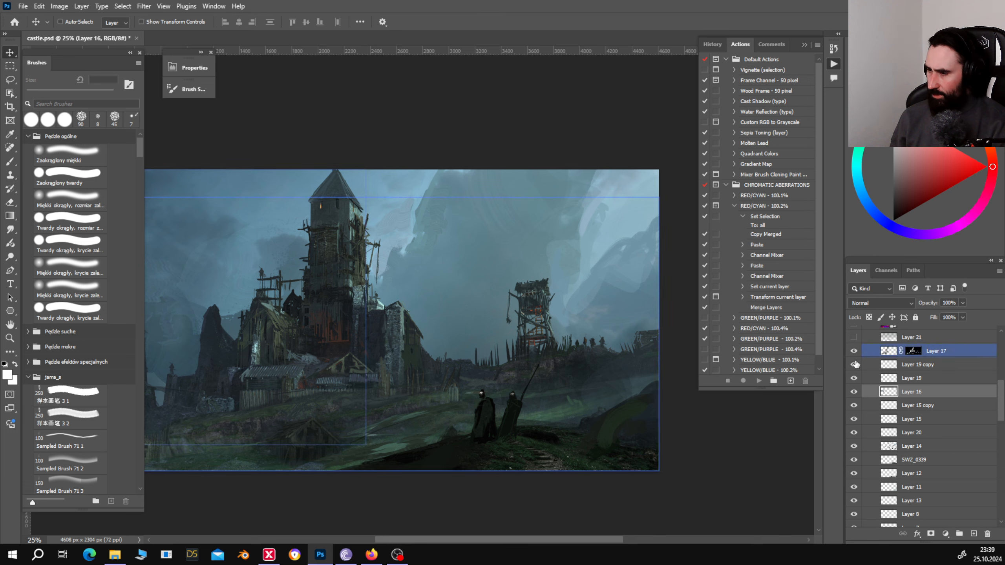
scroll(854, 358, "up", 2)
left_click(854, 378)
Show the painted Layer 22 copy 4 above Group 1.
scroll(856, 386, "up", 2)
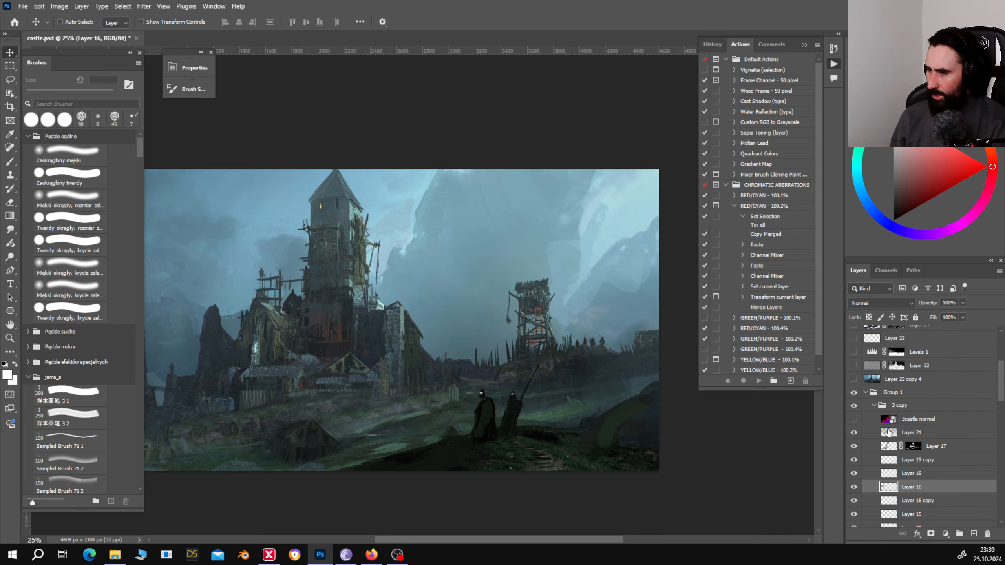
left_click_drag(461, 357, 548, 331)
left_click(874, 391)
left_click(854, 378)
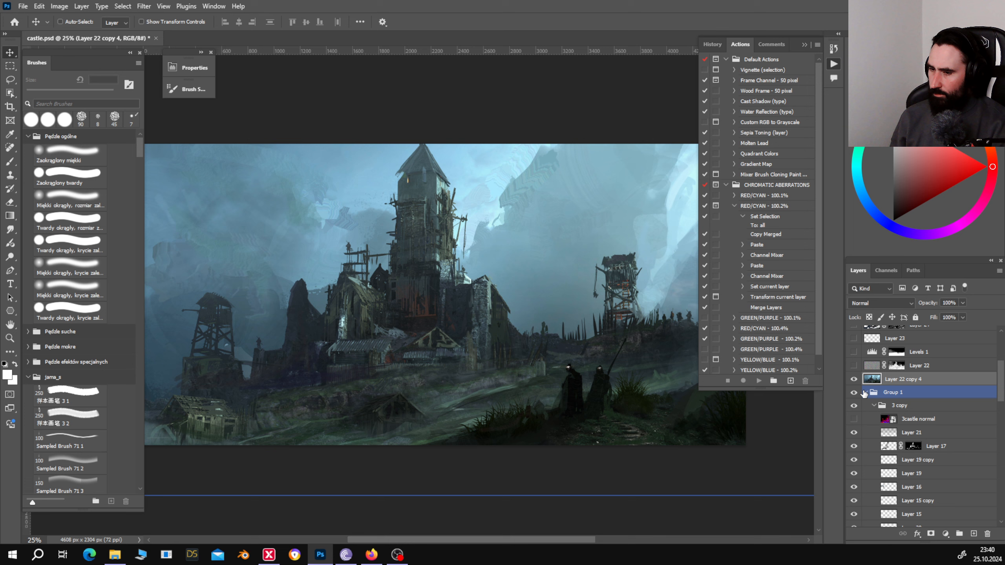
Collapse Group 1 to review the surrounding layers, reopen it with its 3 copy subgroup, and select Layer 21.
left_click(865, 392)
left_click(880, 405)
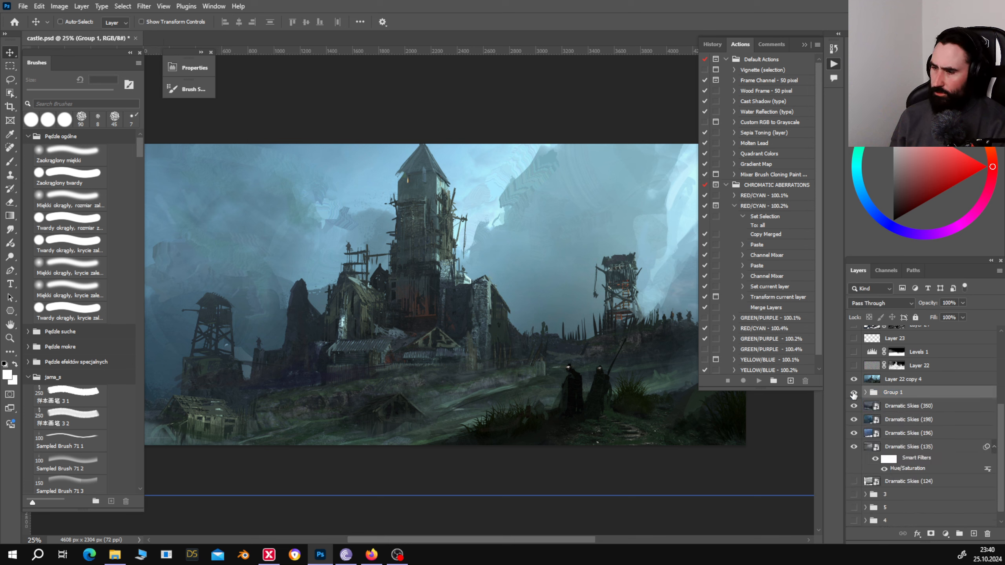
scroll(854, 394, "up", 2)
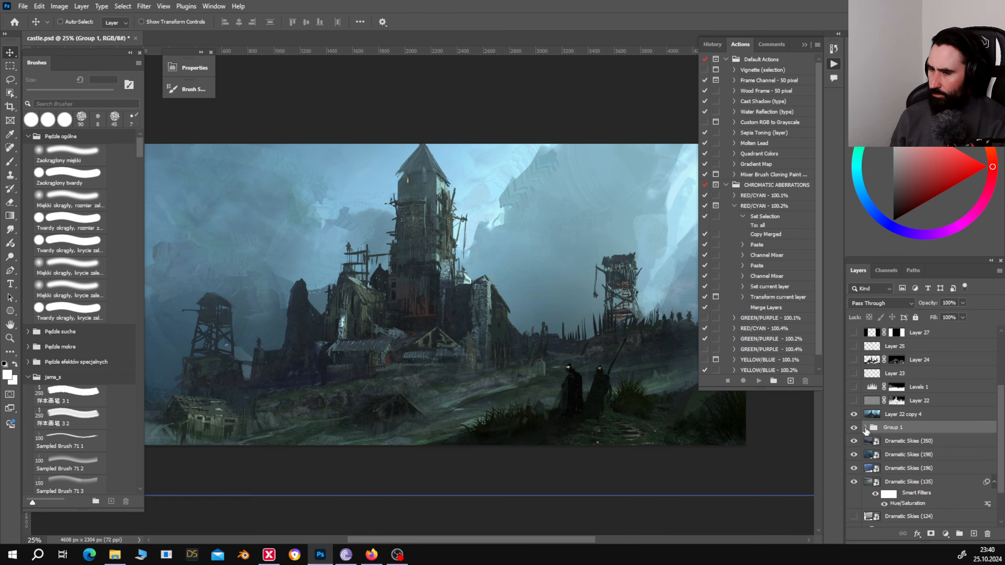
left_click(866, 428)
left_click(874, 440)
left_click(881, 467)
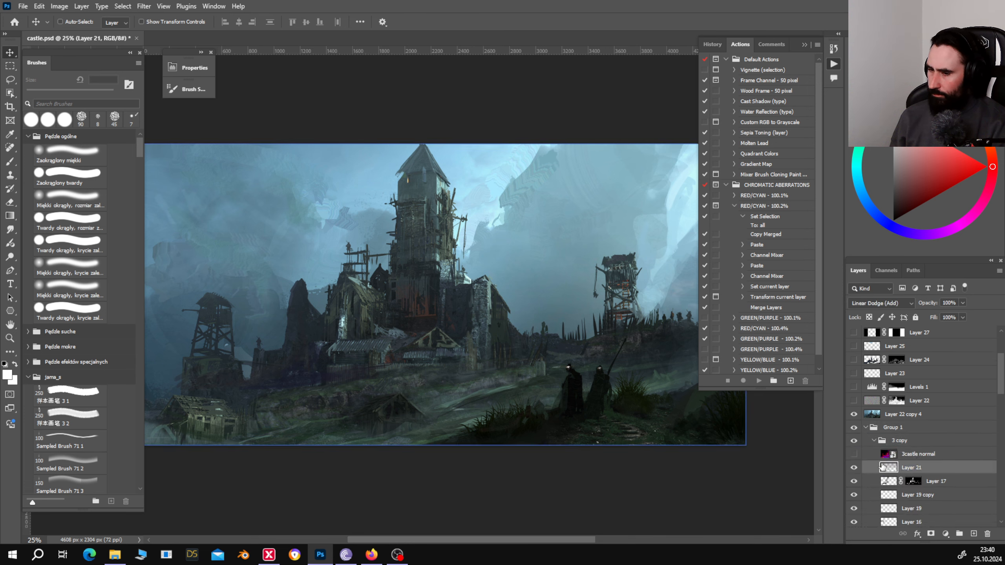
Compare the whole scene and its foreground repeatedly with and without Layer 22 copy 4, leaving the layer shown.
left_click(854, 414)
left_click(854, 414)
left_click(854, 414)
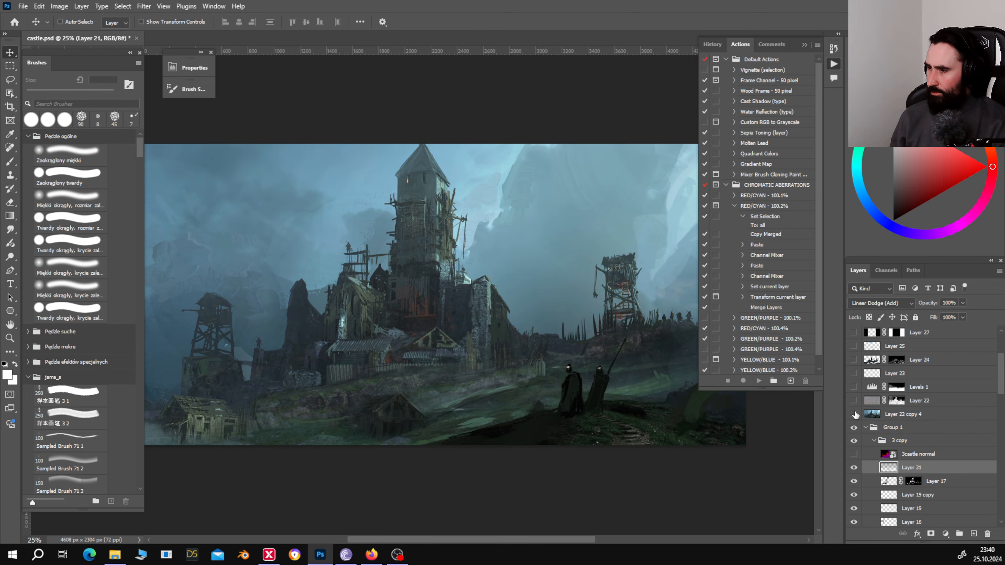
left_click(854, 414)
scroll(951, 418, "up", 3)
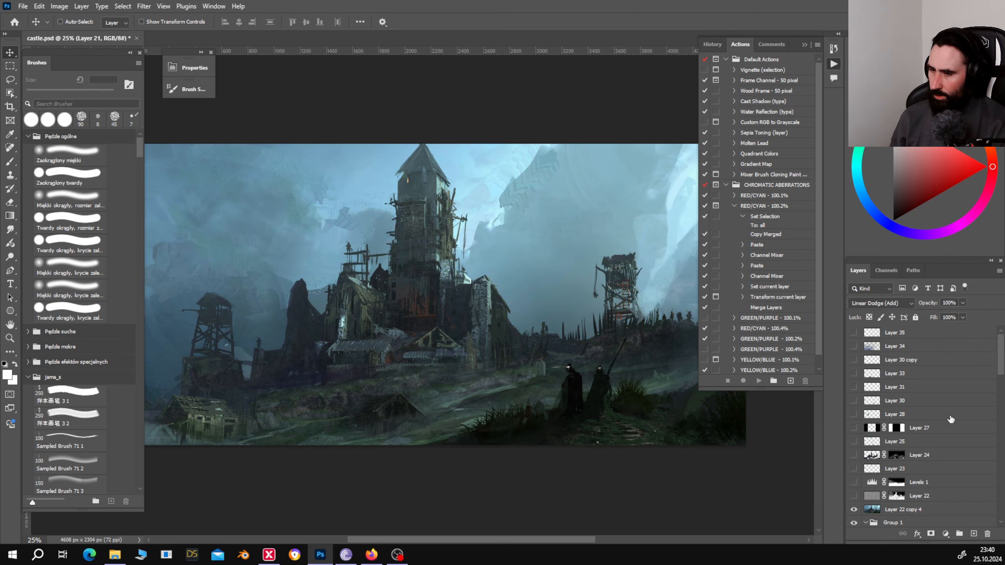
scroll(874, 390, "down", 3)
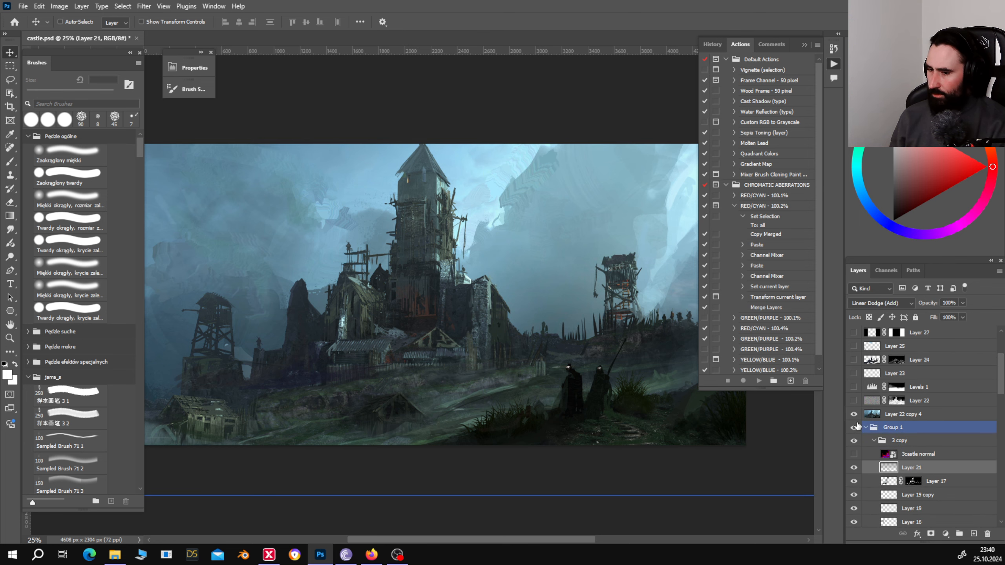
left_click(906, 414)
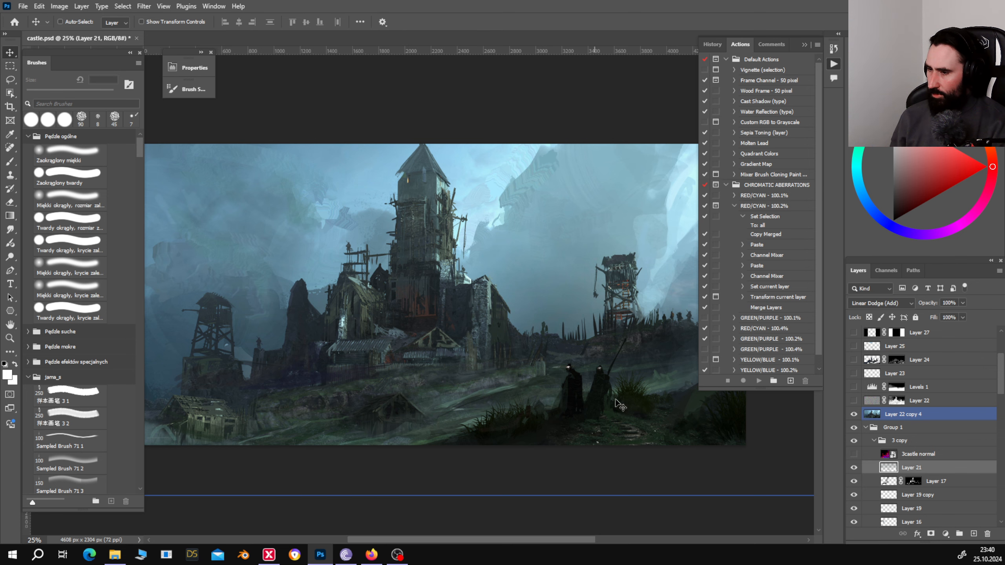
left_click(854, 415)
left_click(853, 414)
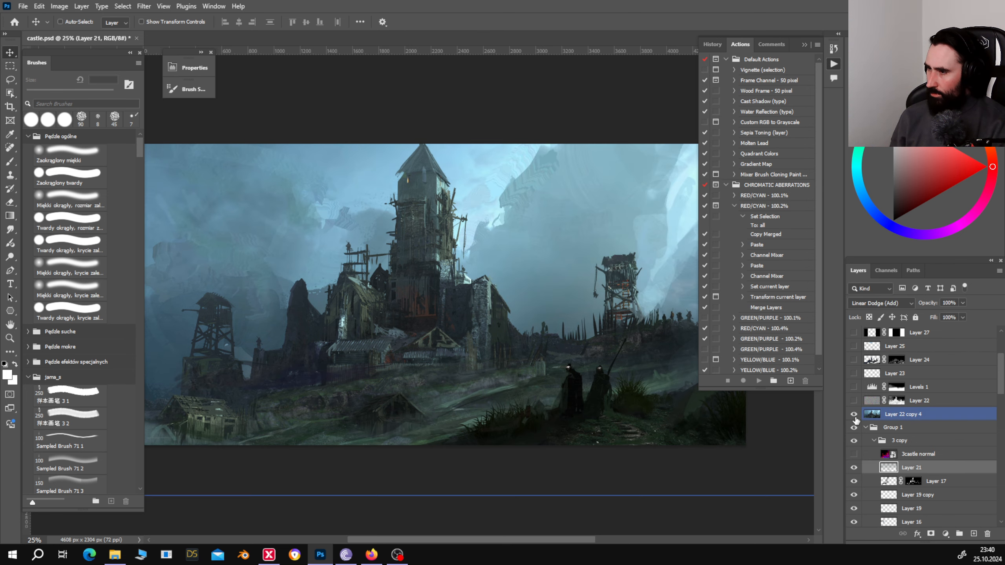
left_click(854, 414)
left_click(854, 414)
left_click(854, 415)
left_click_drag(544, 396, 508, 353)
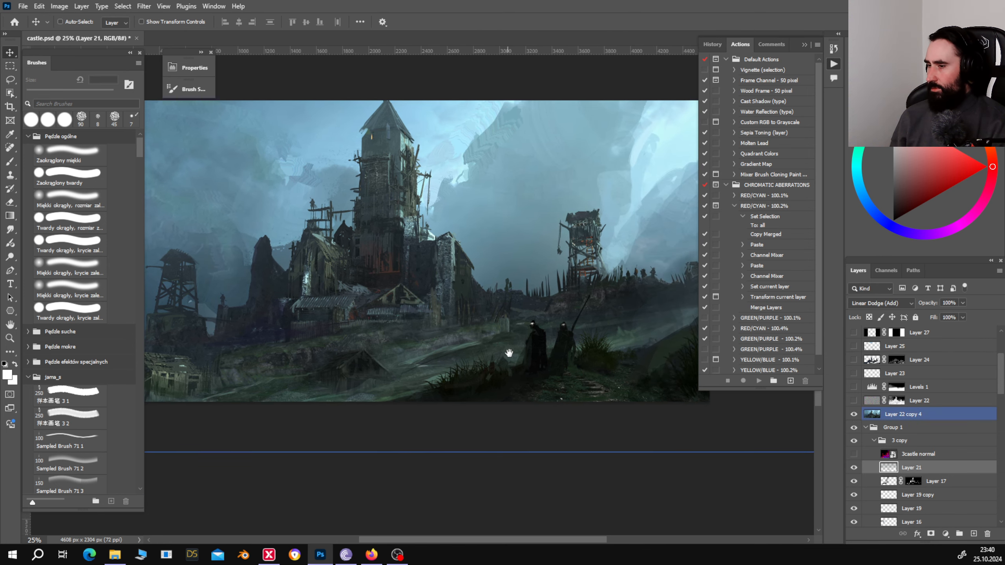
left_click(854, 414)
left_click(854, 414)
Hide and collapse Group 1, and show and select the masked Layer 22 overlay.
left_click(854, 428)
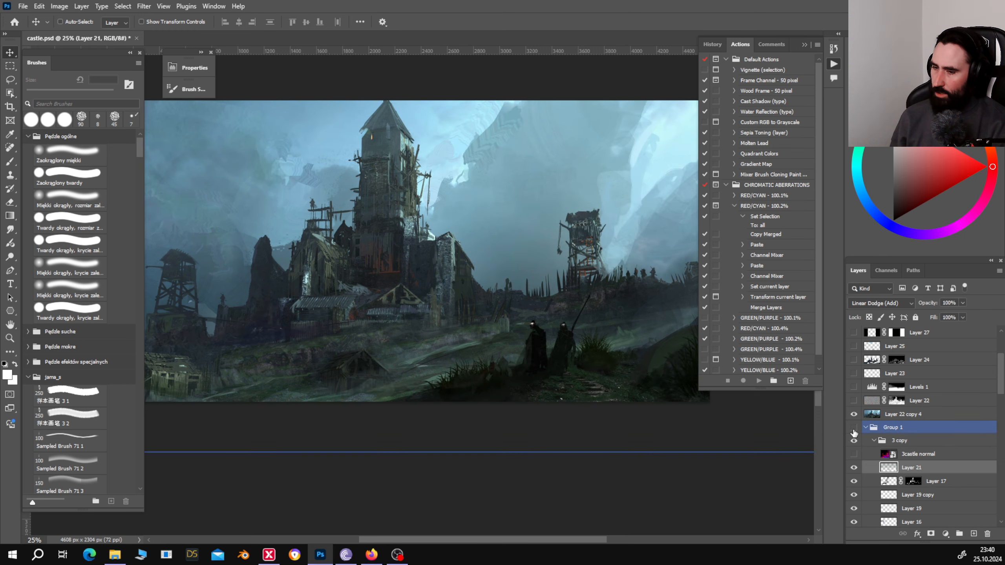
left_click(865, 428)
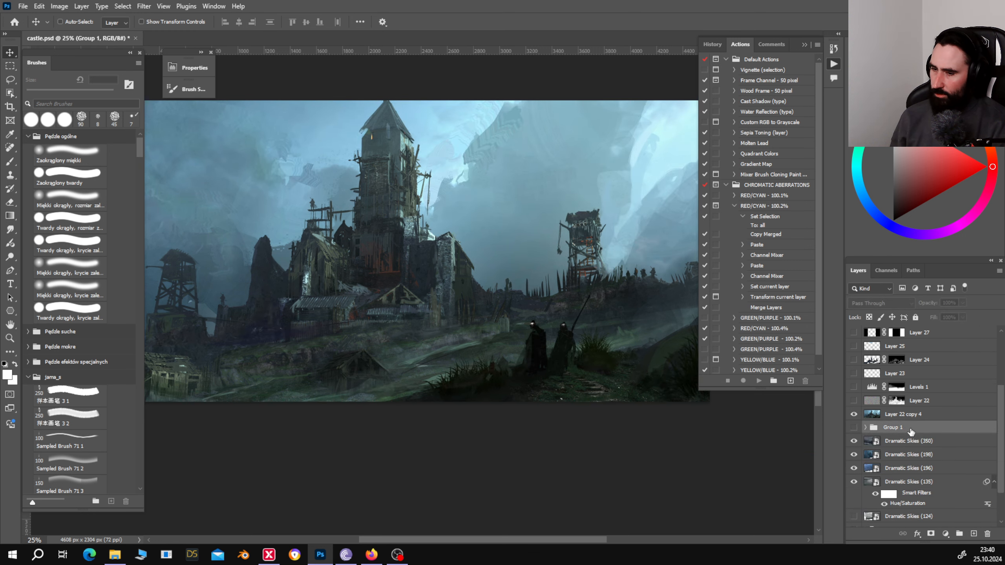
scroll(856, 443, "up", 1)
left_click(854, 416)
left_click(871, 415)
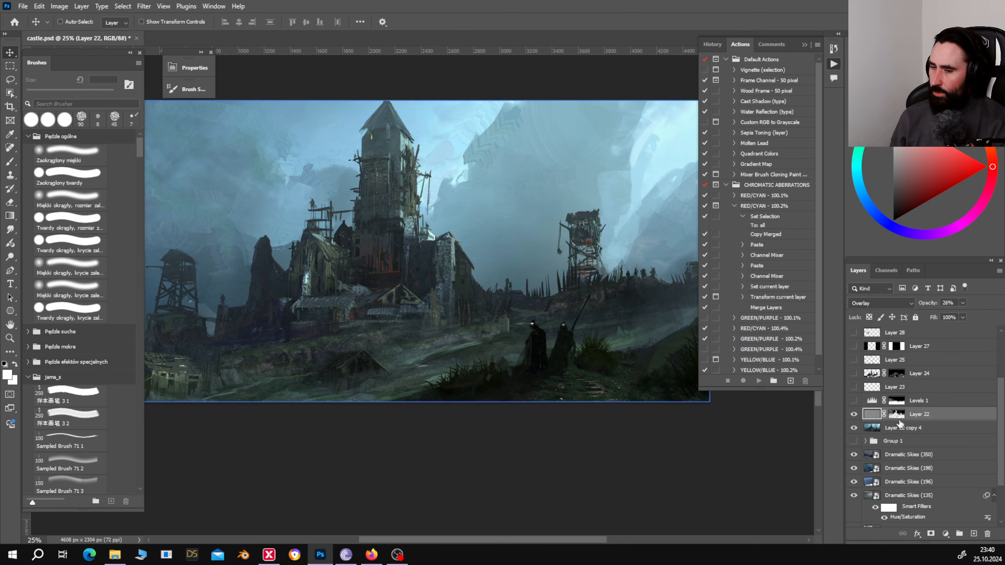
Select the scene's highlights with Color Range, raising the fuzziness to 100%.
left_click(123, 5)
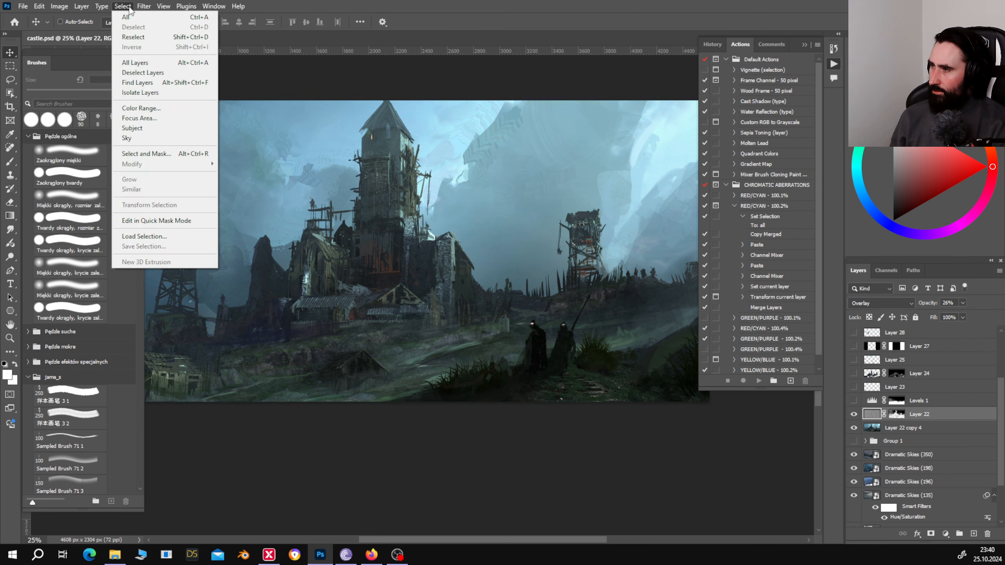
left_click(155, 109)
left_click(455, 127)
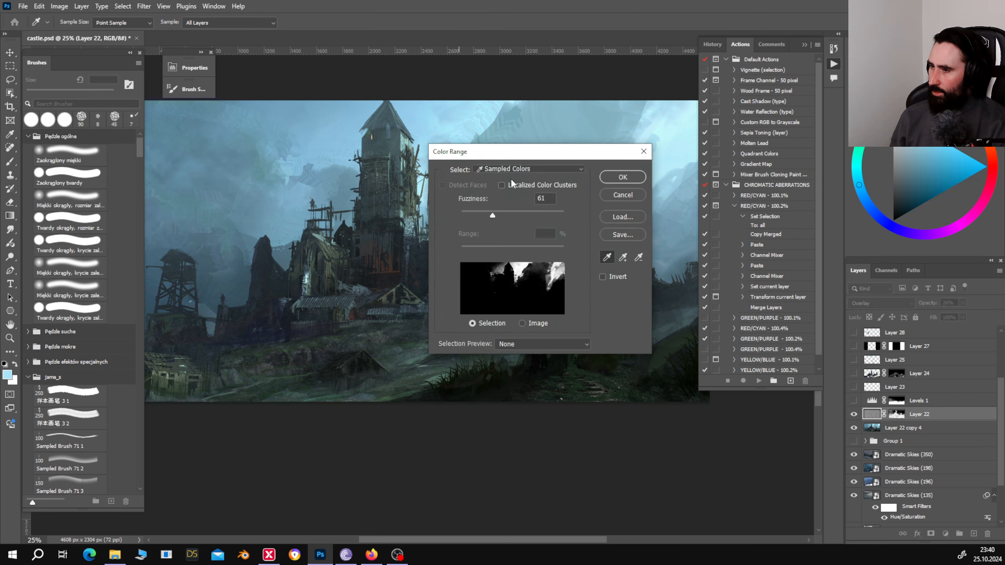
left_click(501, 166)
left_click(513, 258)
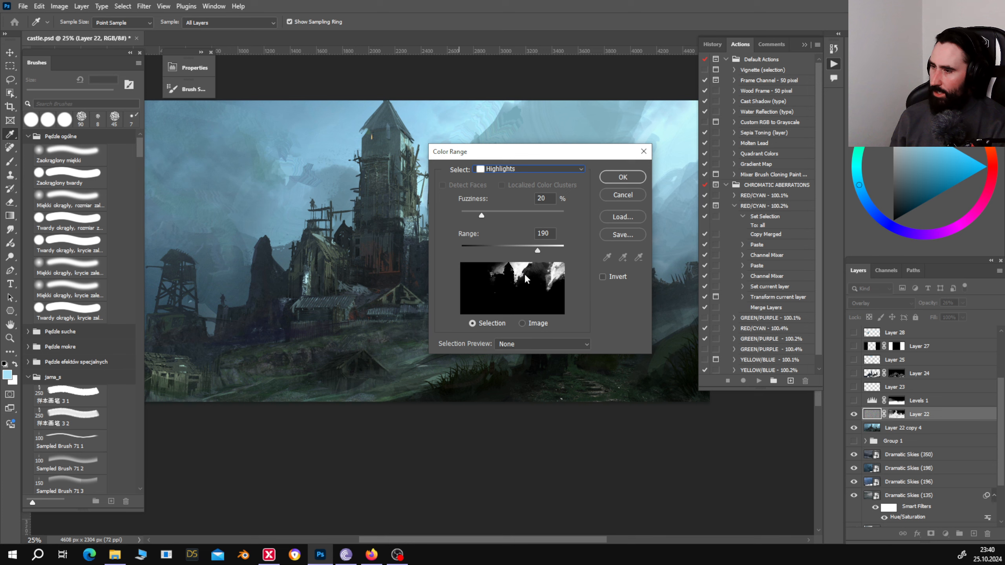
left_click_drag(491, 214, 565, 216)
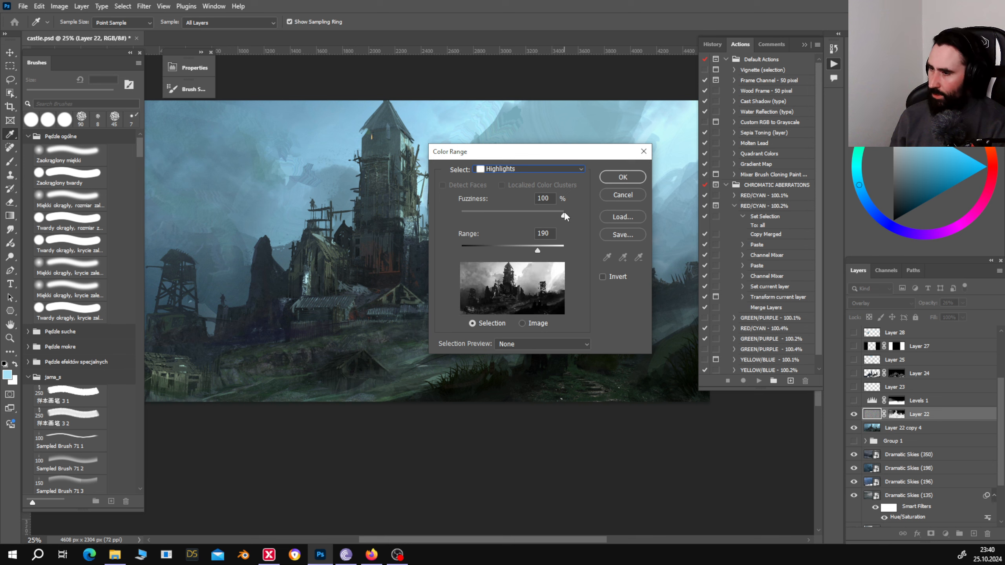
left_click(623, 177)
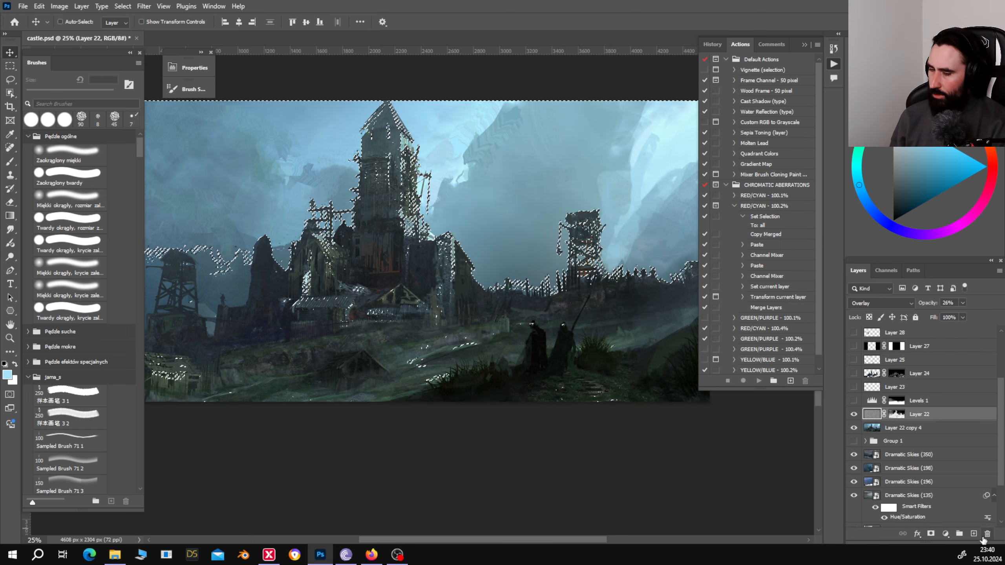
Add a layer masked by the highlight selection above Layer 22 and fill it with a white gradient.
left_click(973, 535)
left_click(931, 534)
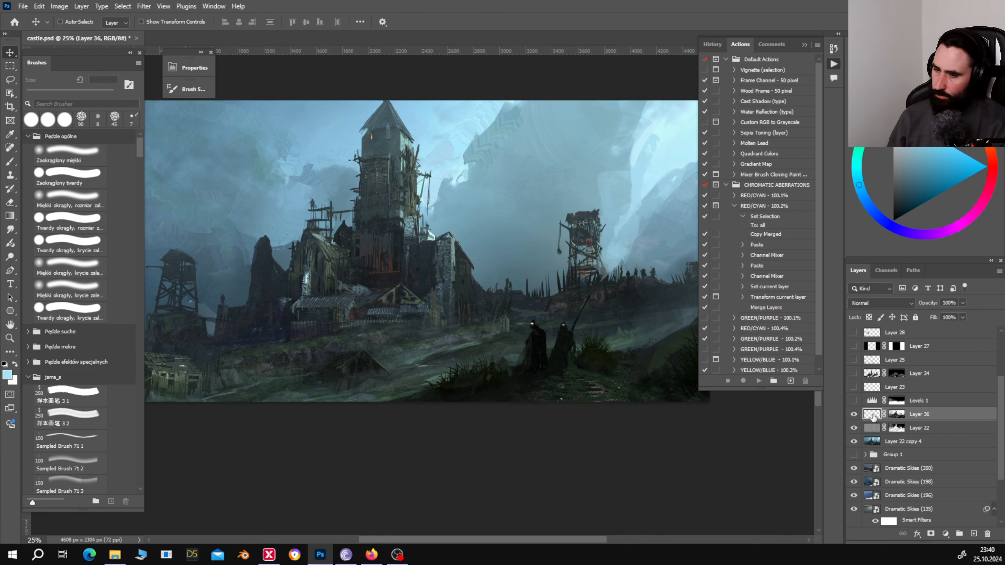
key("g")
key("d")
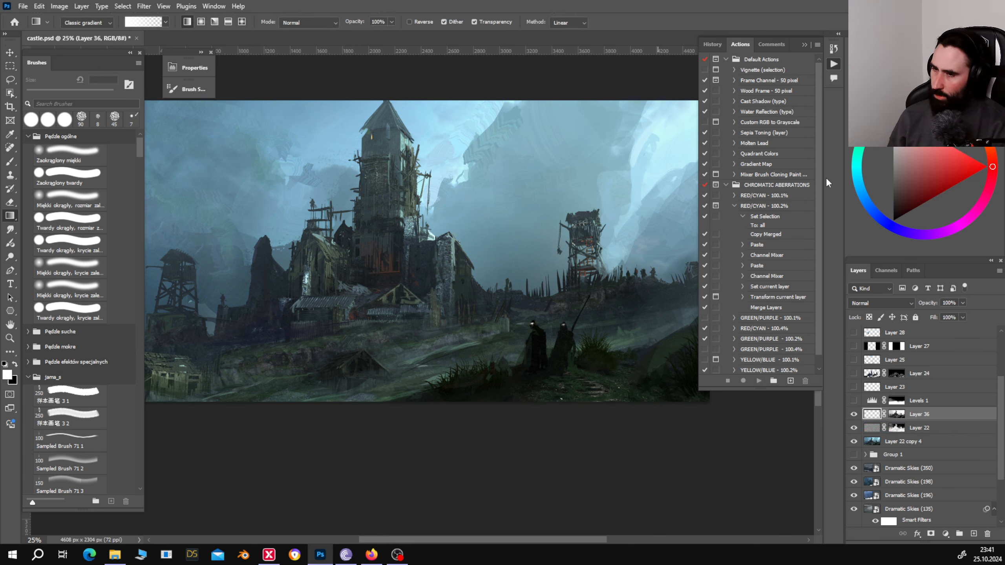
left_click(893, 161)
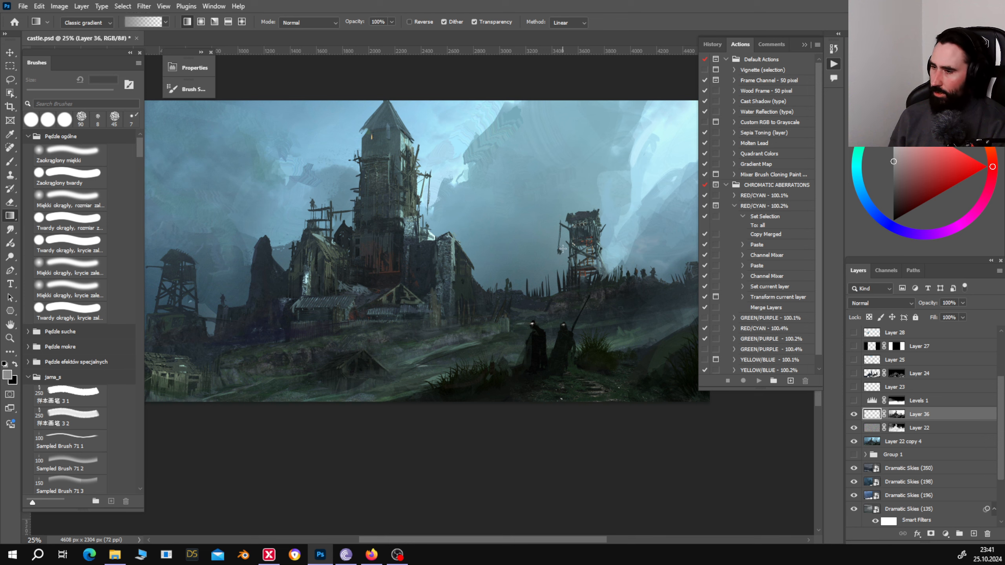
key("d")
key("x")
left_click_drag(479, 184, 586, 346)
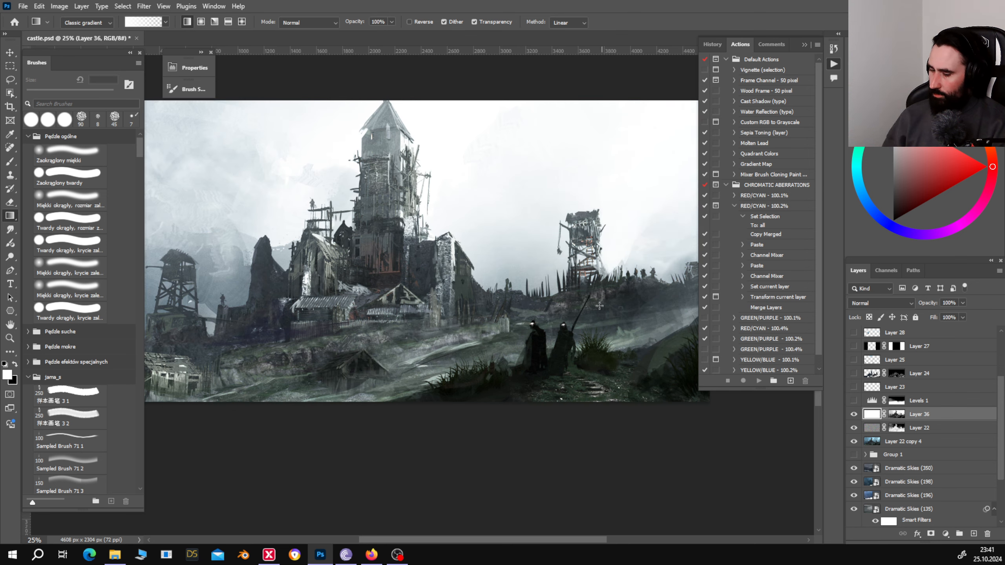
Cover the white fill of Layer 36 with dark grey gradients and invert the layer's mask.
left_click(893, 178)
mouse_move(471, 171)
left_mouse_down()
mouse_move(550, 332)
mouse_move(439, 136)
left_mouse_up()
left_click_drag(425, 205, 482, 391)
left_click_drag(454, 276, 407, 174)
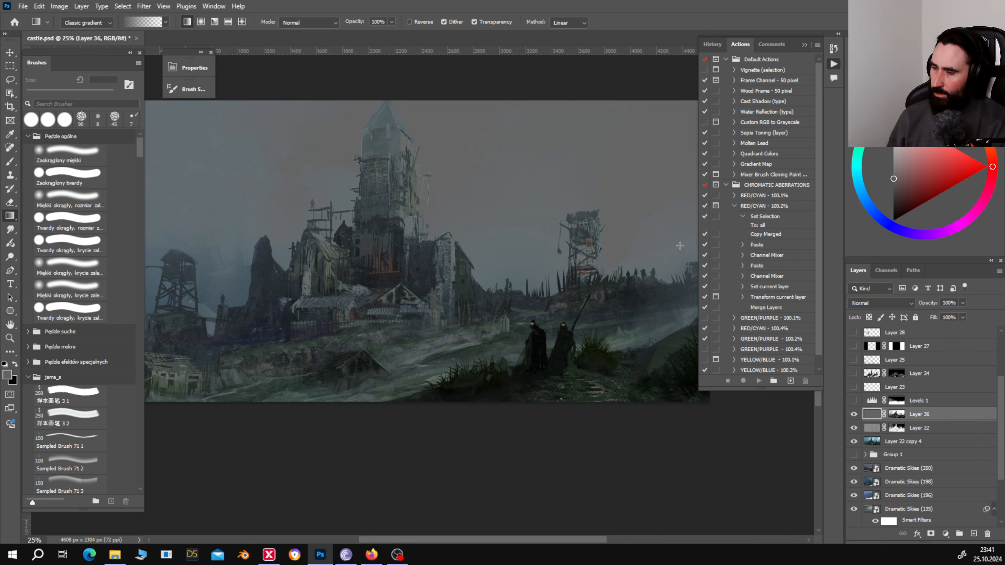
left_click(896, 414)
key("ctrl+i")
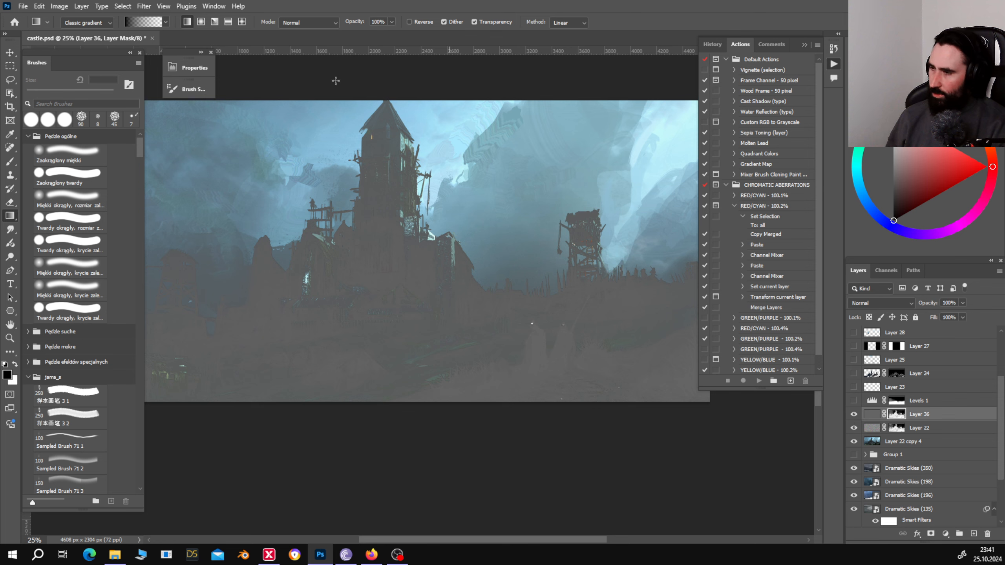
Apply the Add Noise filter with Gaussian distribution to the mask of Layer 36.
left_click(143, 7)
mouse_move(206, 155)
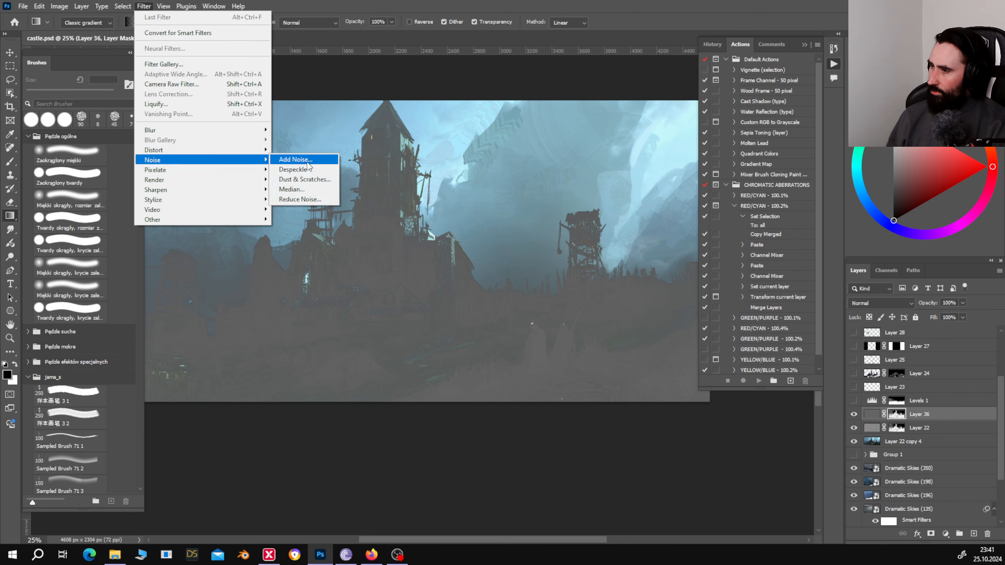
left_click(304, 161)
left_click(544, 114)
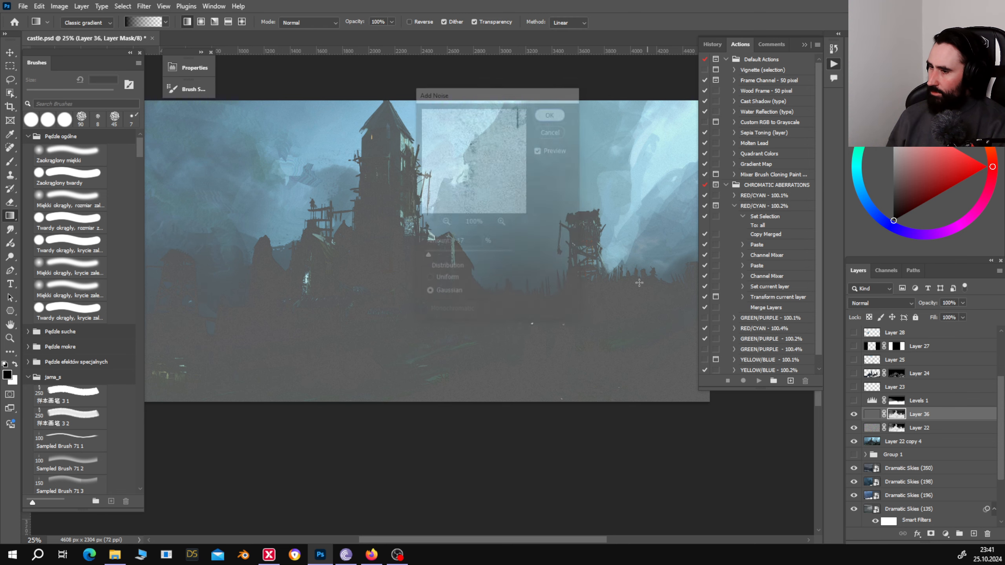
Set Layer 36 to Overlay blending at 16% opacity, with Layer 22 hidden.
left_click(876, 305)
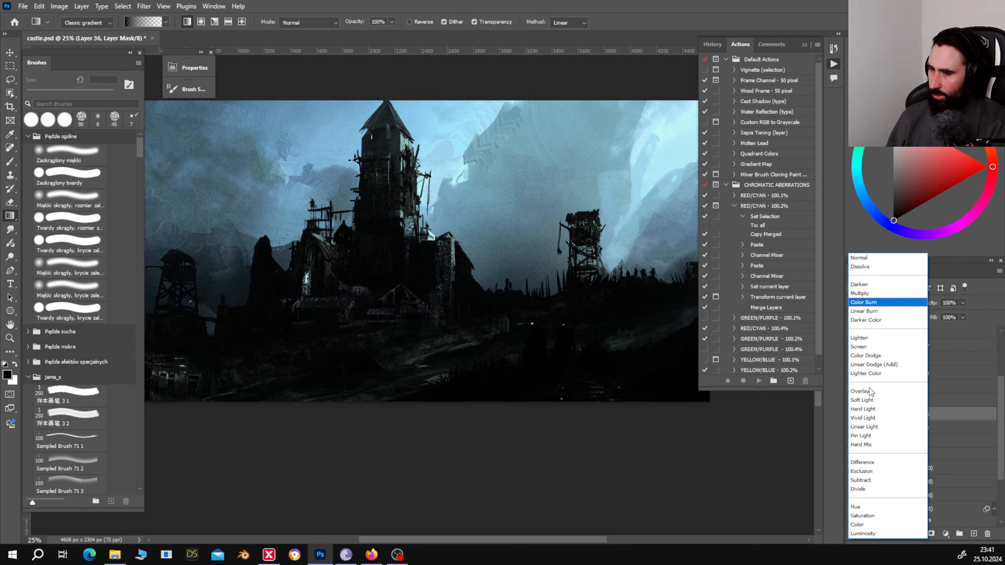
left_click(871, 390)
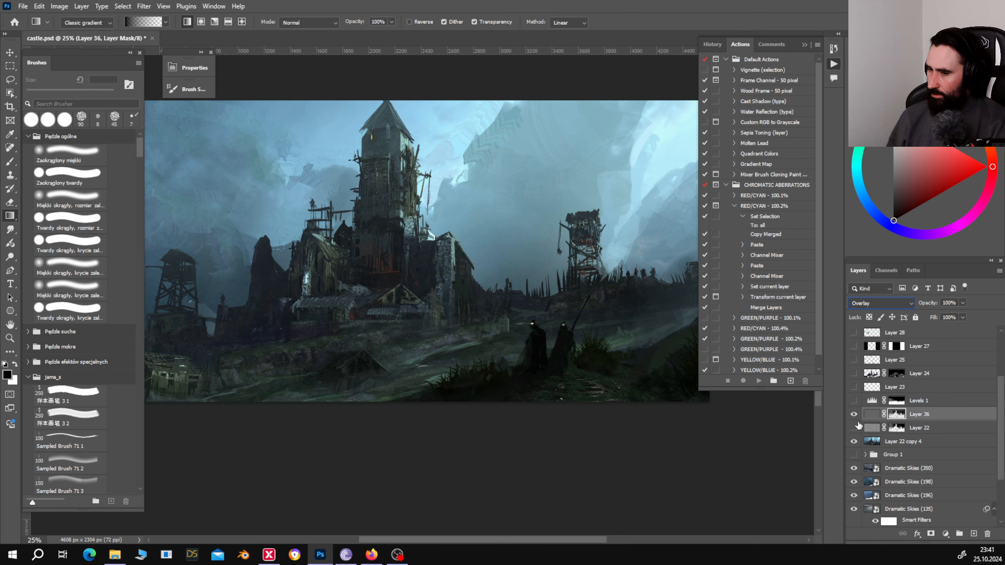
key("ctrl+m")
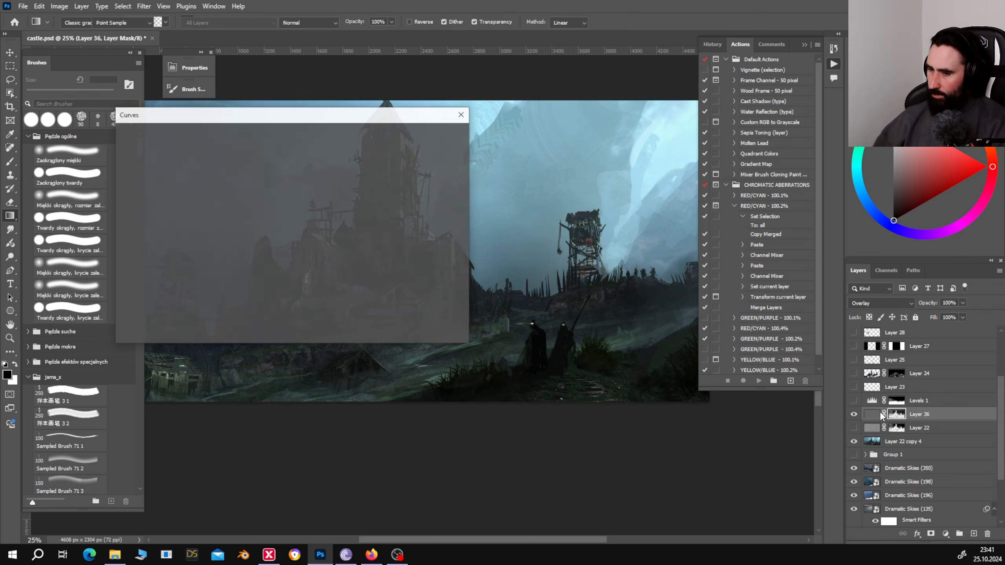
left_click(445, 156)
mouse_move(922, 305)
left_mouse_down()
mouse_move(899, 303)
mouse_move(931, 308)
left_mouse_up()
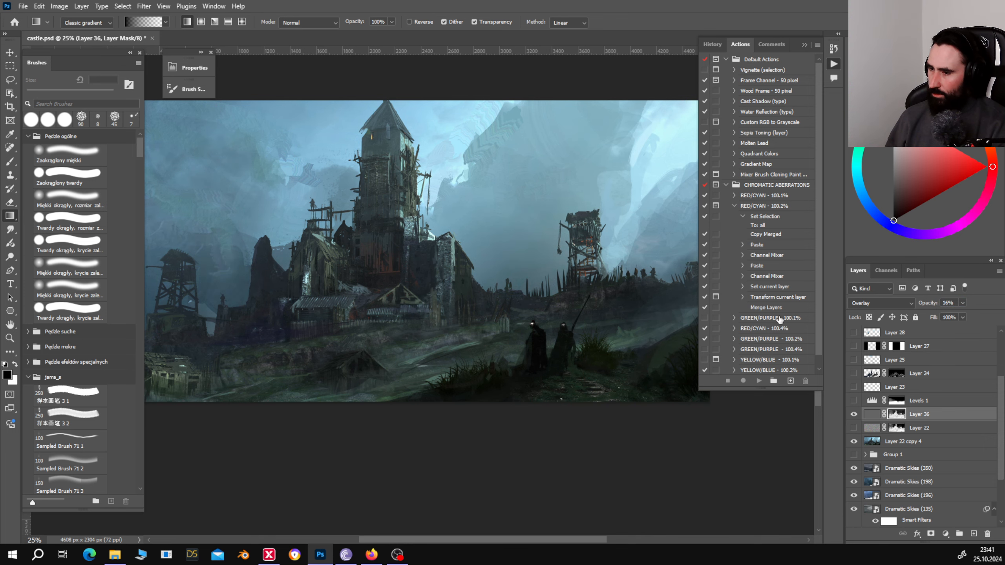
Show Layer 22 in place of Layer 36 for a close comparison on the castle wall, and delete Layer 36.
key("v")
key("ctrl+1")
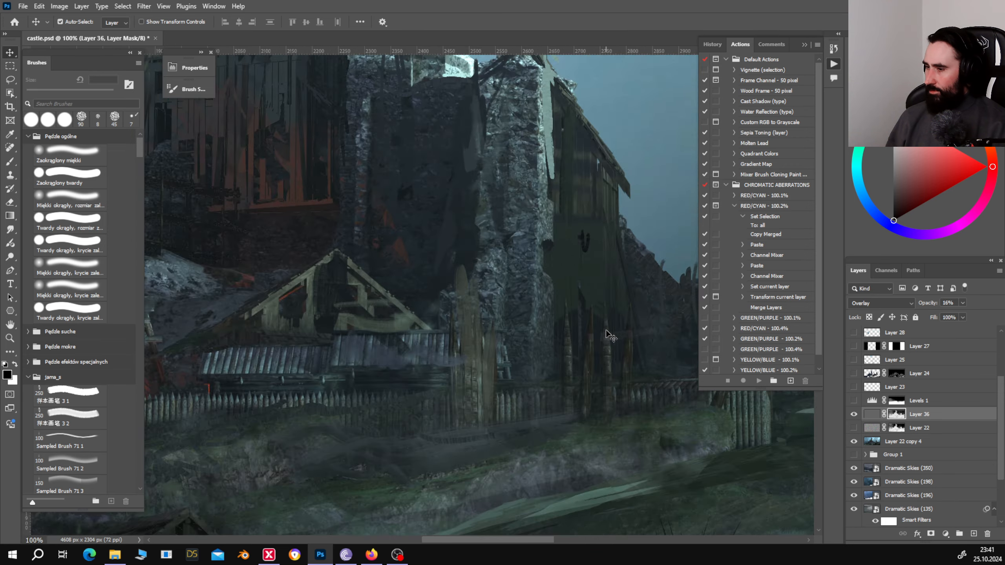
key("ctrl+plus")
left_click_drag(543, 350, 359, 302)
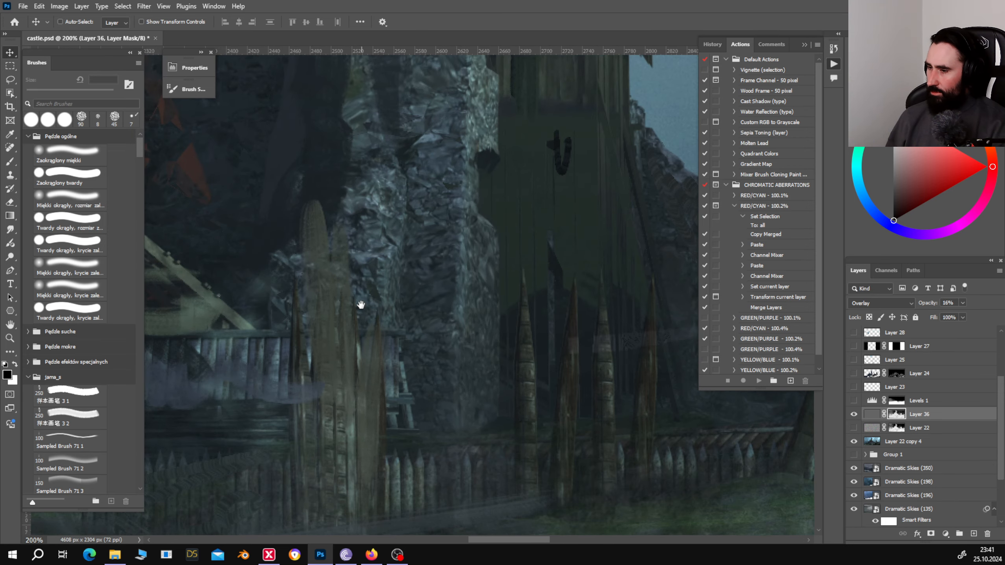
left_click(853, 427)
left_click(853, 415)
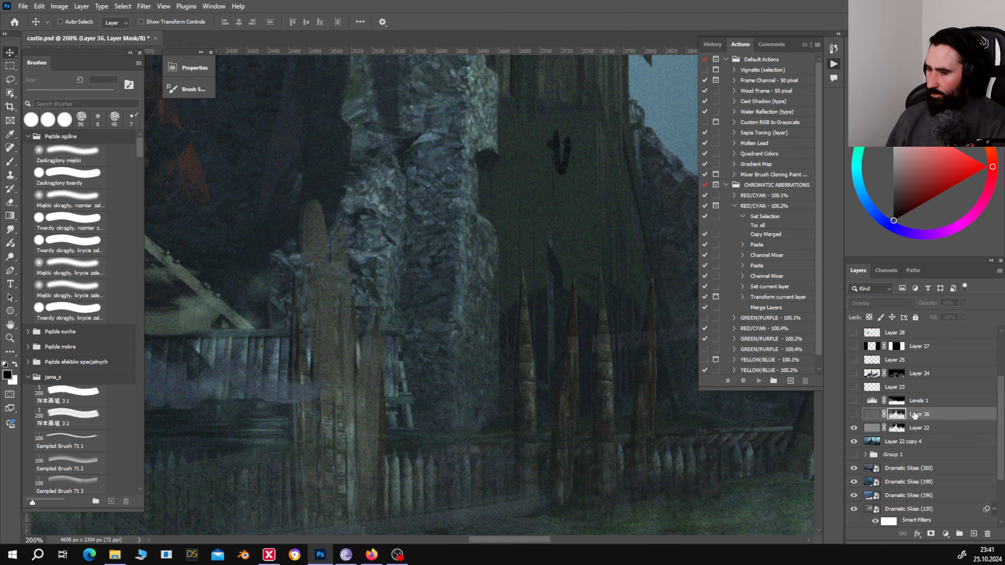
key("Delete")
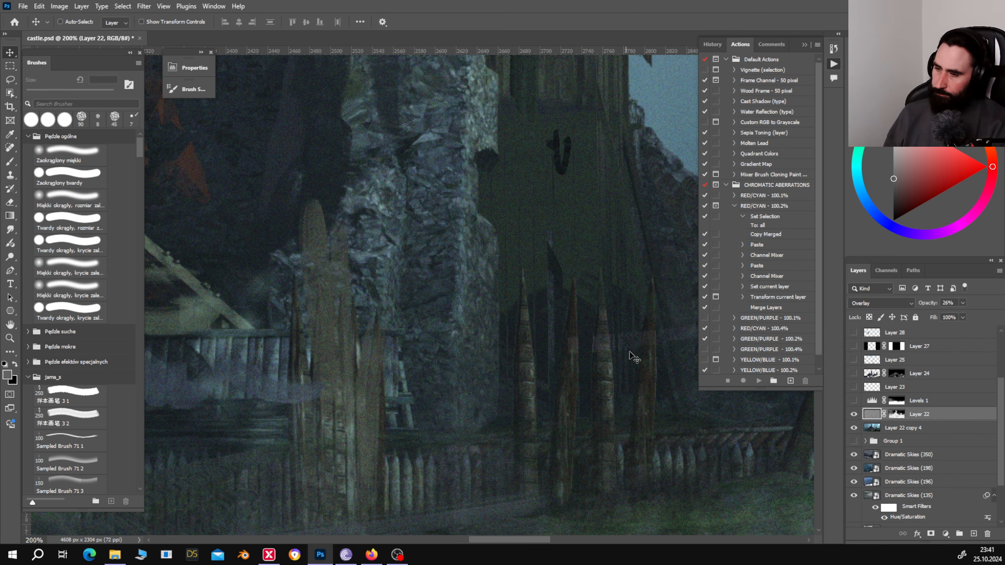
Show the masked Levels 1 adjustment above Layer 22 and review its effect on the whole scene.
key("ctrl+minus")
key("ctrl+minus")
key("ctrl+minus")
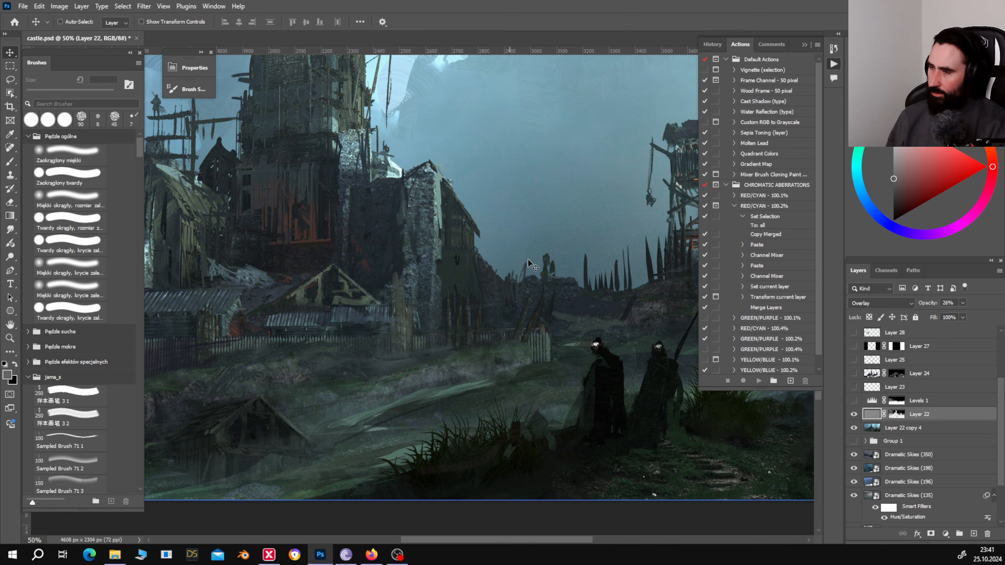
left_click_drag(577, 323, 561, 305)
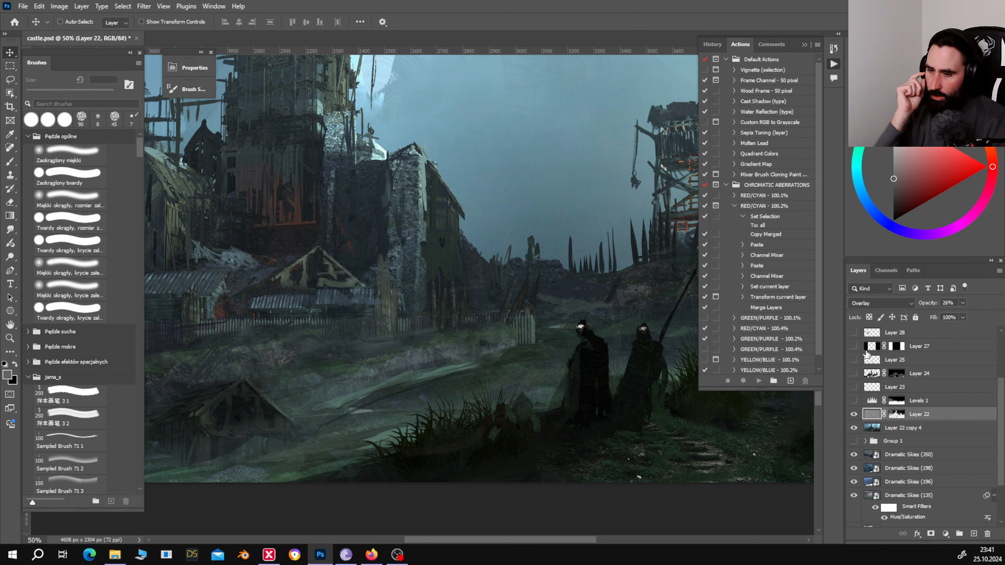
left_click(853, 401)
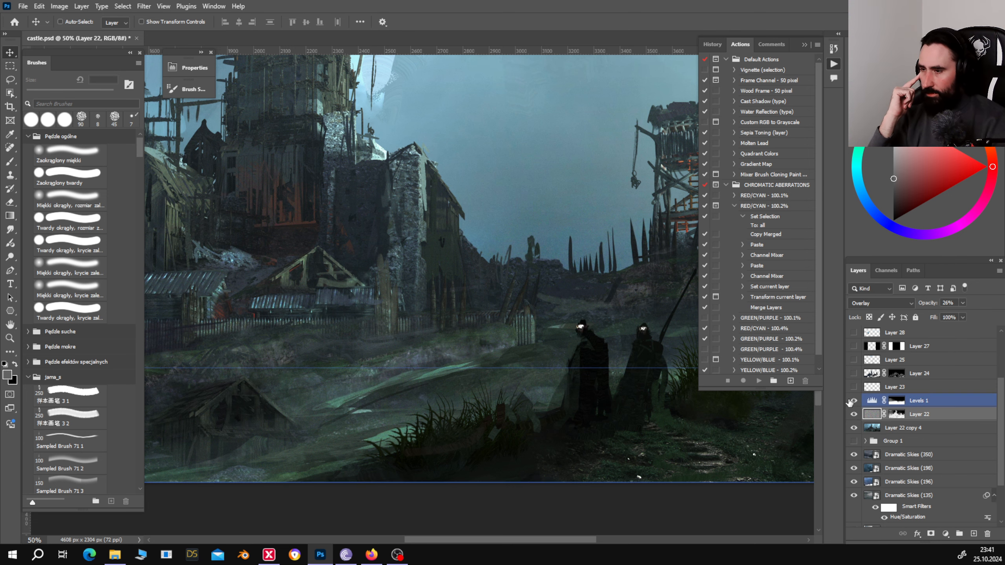
scroll(356, 415, "down", 2)
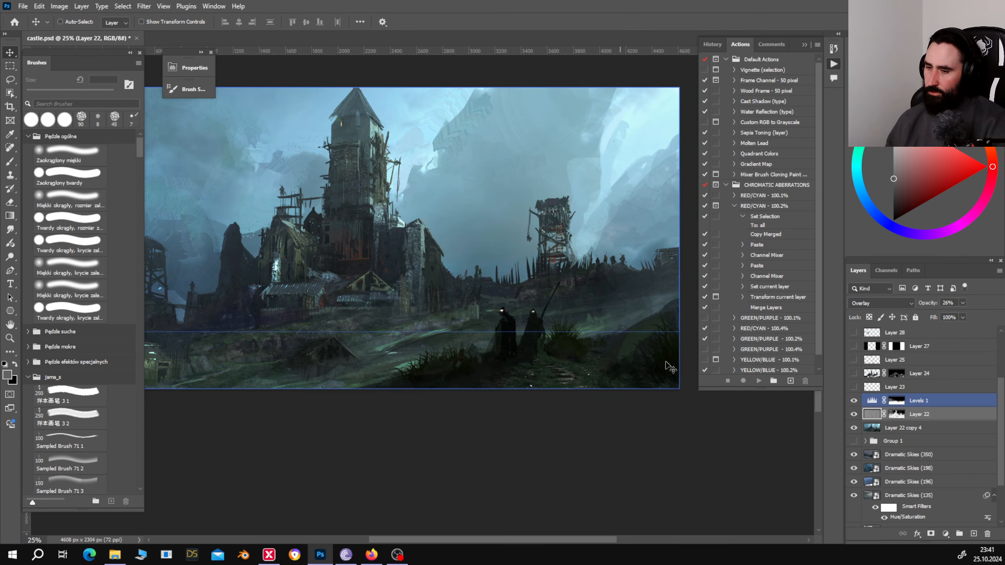
Show Layer 23 and the masked Layer 24, comparing the scene with and without Layer 24.
left_click(854, 387)
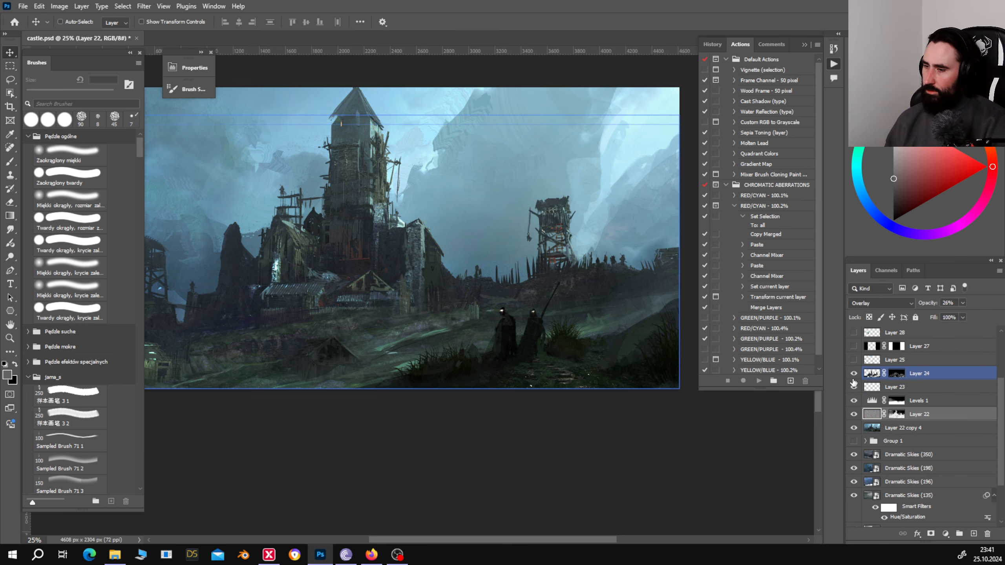
left_click(853, 377)
left_click(853, 377)
left_click_drag(524, 330, 630, 383)
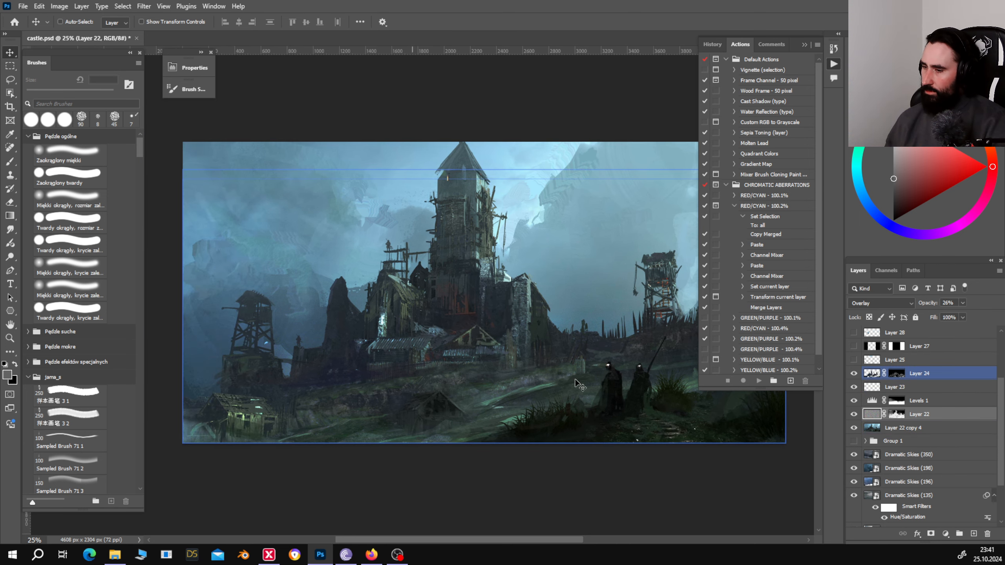
Show Layer 25 and the masked square-framed Layer 27, and select Layer 27.
left_click(853, 362)
left_click(853, 348)
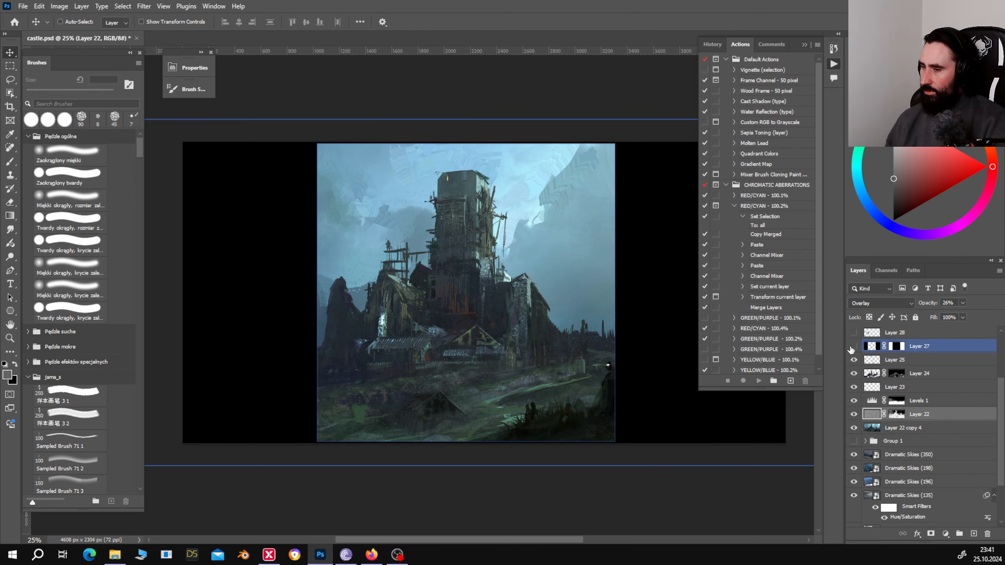
left_click(851, 348)
left_click(914, 347)
Examine the square-framed castle composition at thumbnail size and at larger scales.
mouse_move(659, 328)
left_mouse_down()
mouse_move(606, 326)
mouse_move(660, 332)
left_mouse_up()
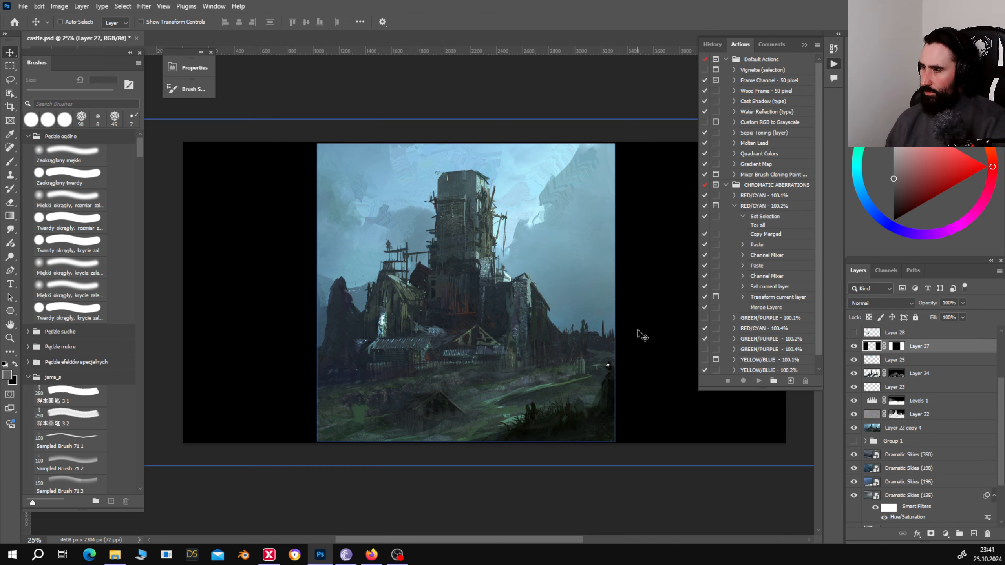
key("ctrl+minus")
key("ctrl+minus")
key("ctrl+minus")
key("ctrl+minus")
key("ctrl+minus")
key("ctrl+minus")
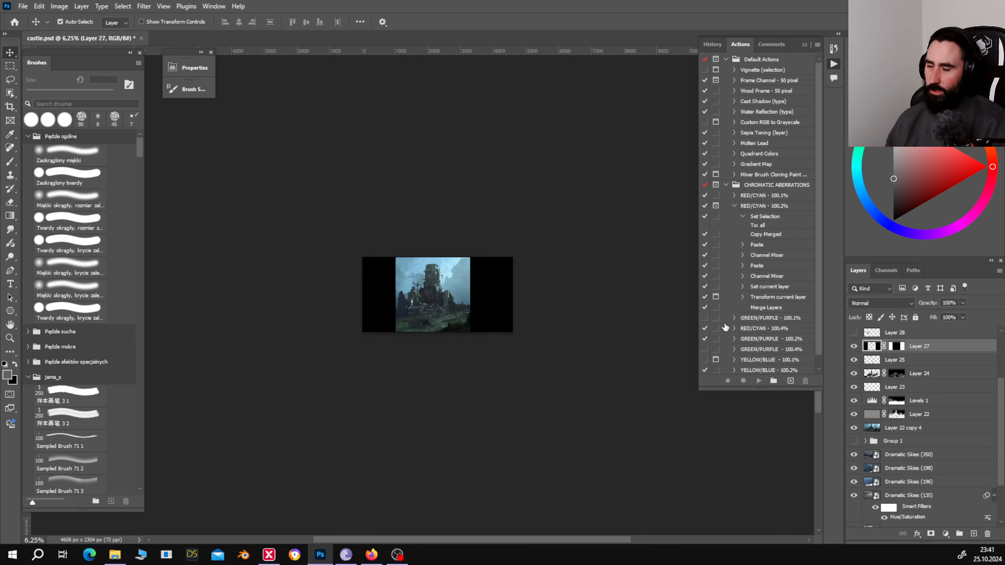
key("ctrl+minus")
key("ctrl+minus")
key("ctrl+minus")
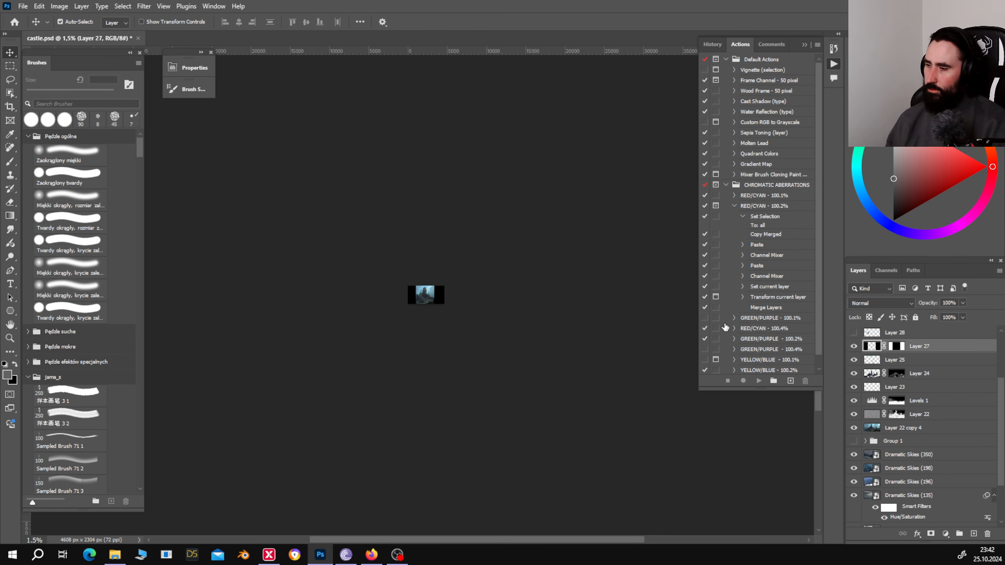
key("ctrl+plus")
key("ctrl+plus")
key("ctrl+plus")
key("ctrl+plus")
key("ctrl+plus")
key("ctrl+plus")
key("ctrl+plus")
key("ctrl+plus")
key("ctrl+plus")
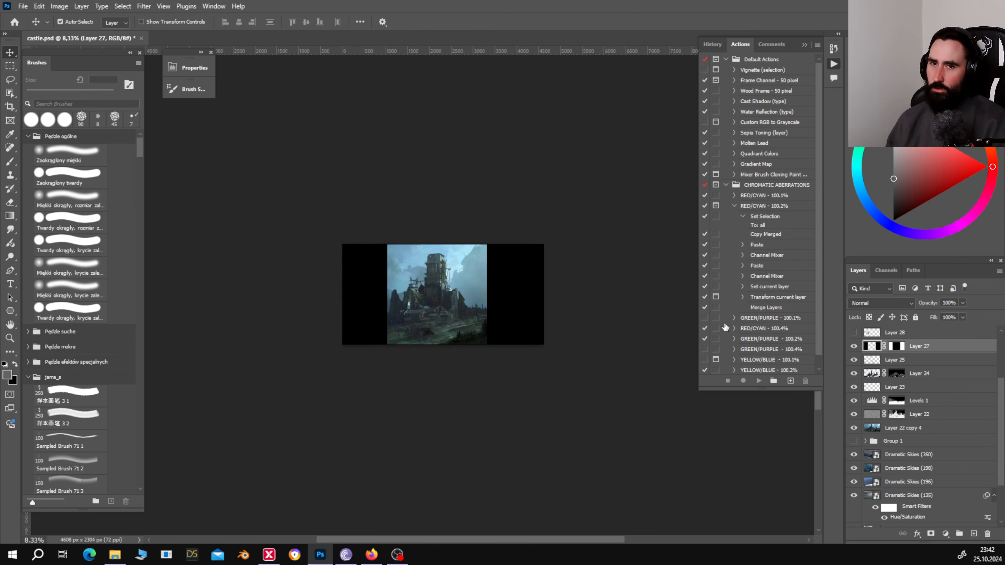
key("ctrl+plus")
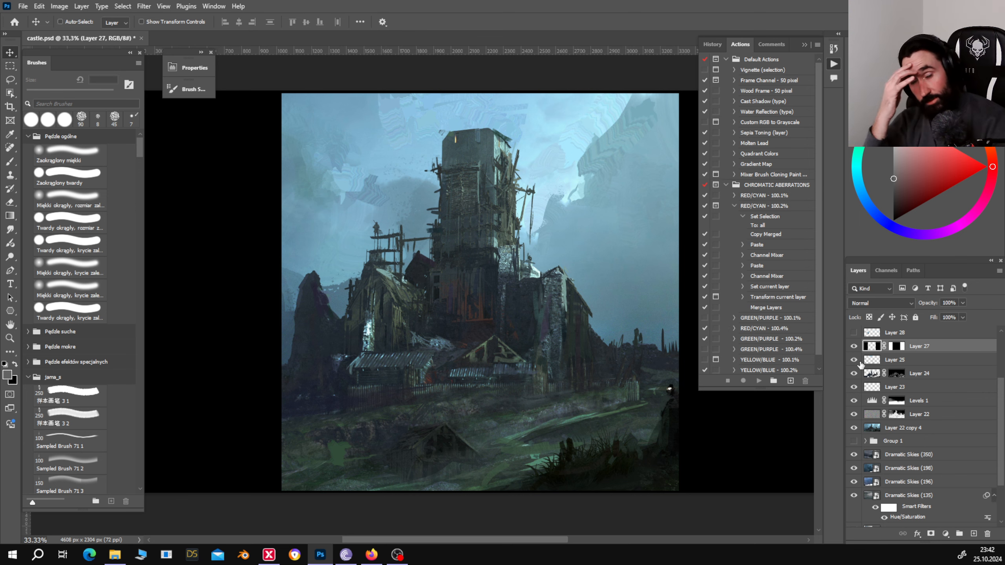
Hide Layer 27, select and show Layer 28, and show Layer 30 above it.
left_click(853, 346)
scroll(871, 350, "up", 2)
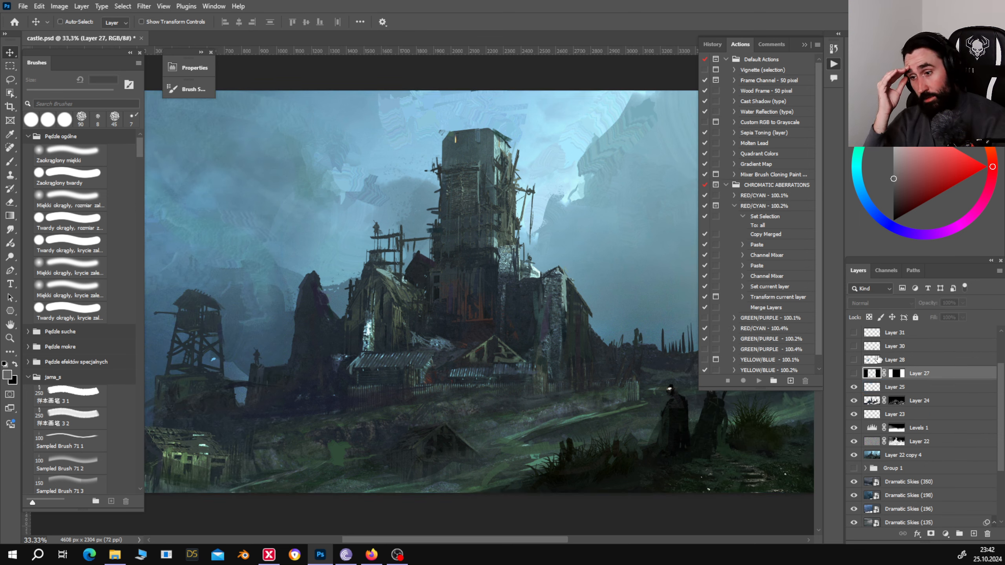
left_click(895, 360)
left_click(853, 360)
left_click(853, 347)
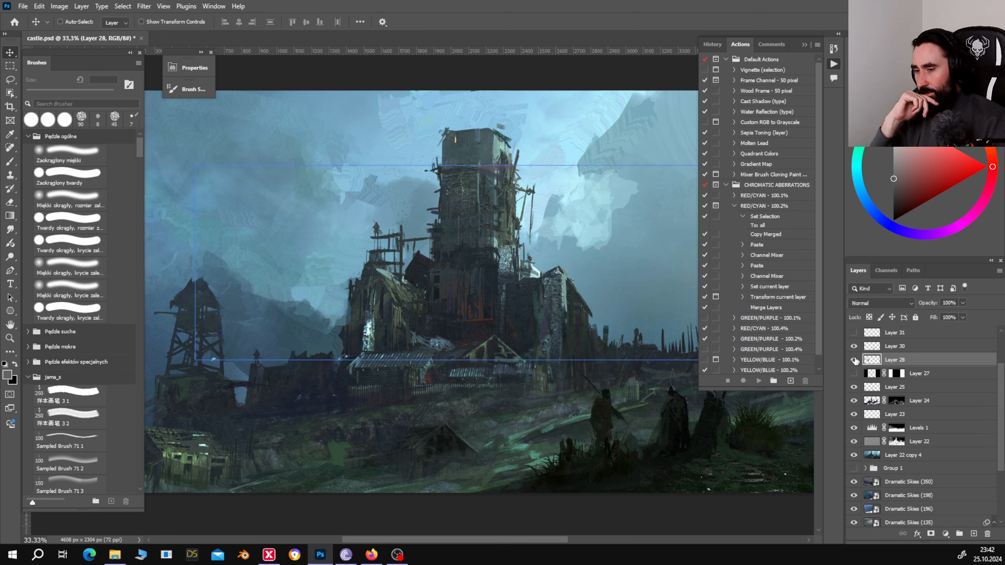
Compare the scene with and without Layer 28 and Layer 30.
left_click(853, 359)
left_click(854, 359)
left_click(852, 347)
left_click(852, 347)
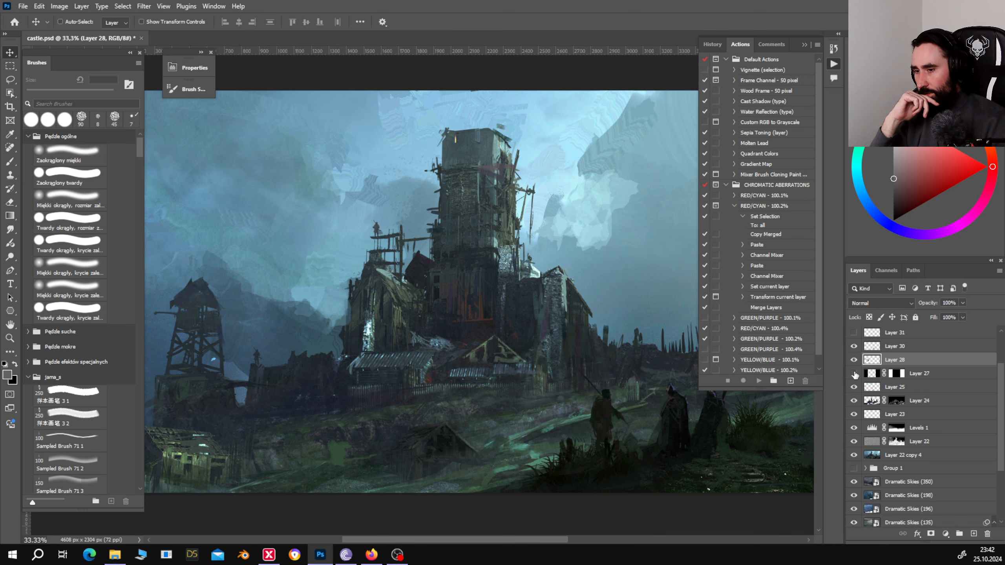
Select Layer 25 and compare the castle tower with and without it.
left_click(854, 387)
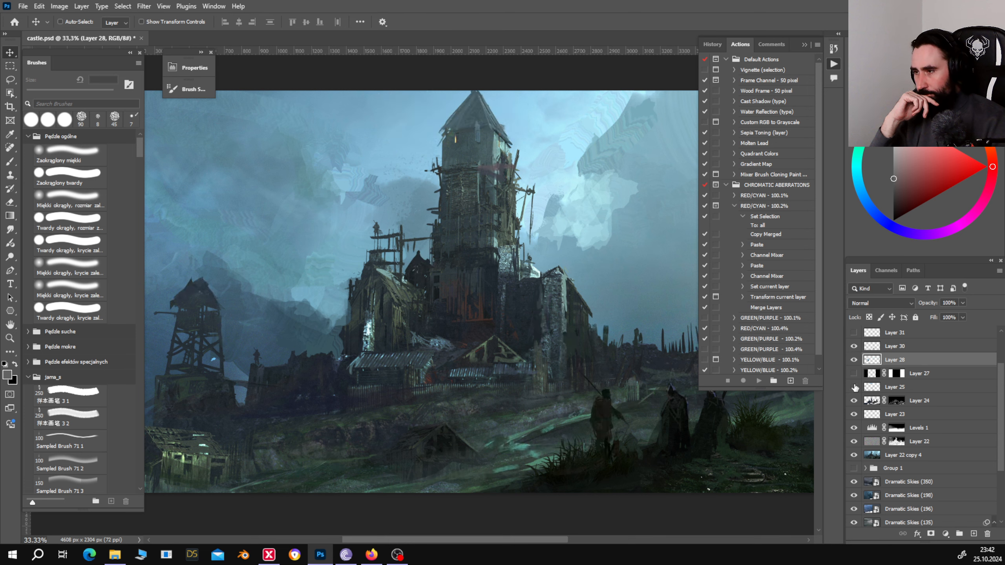
left_click(853, 386)
left_click(854, 387)
left_click(894, 386)
left_click(854, 387)
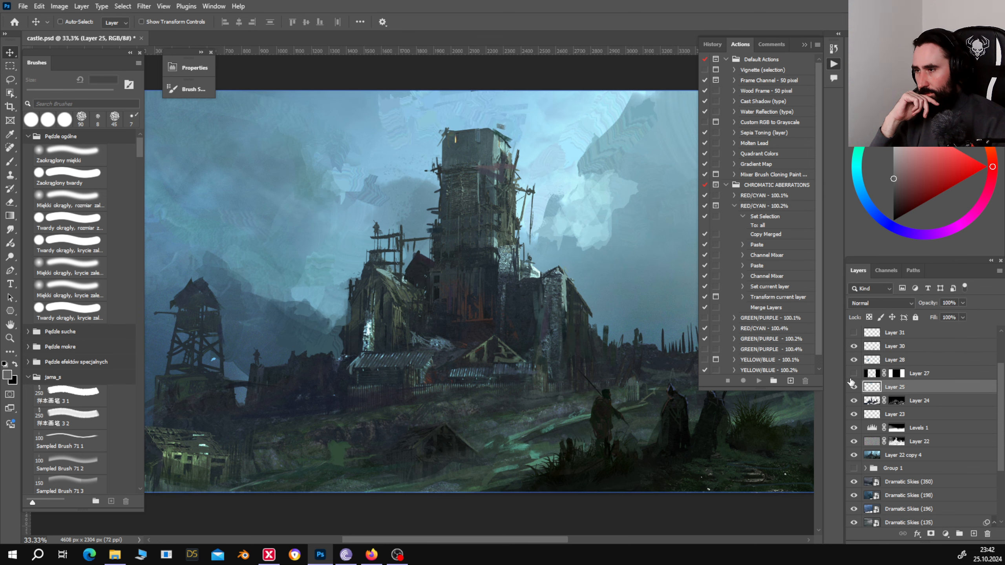
scroll(574, 241, "up", 1)
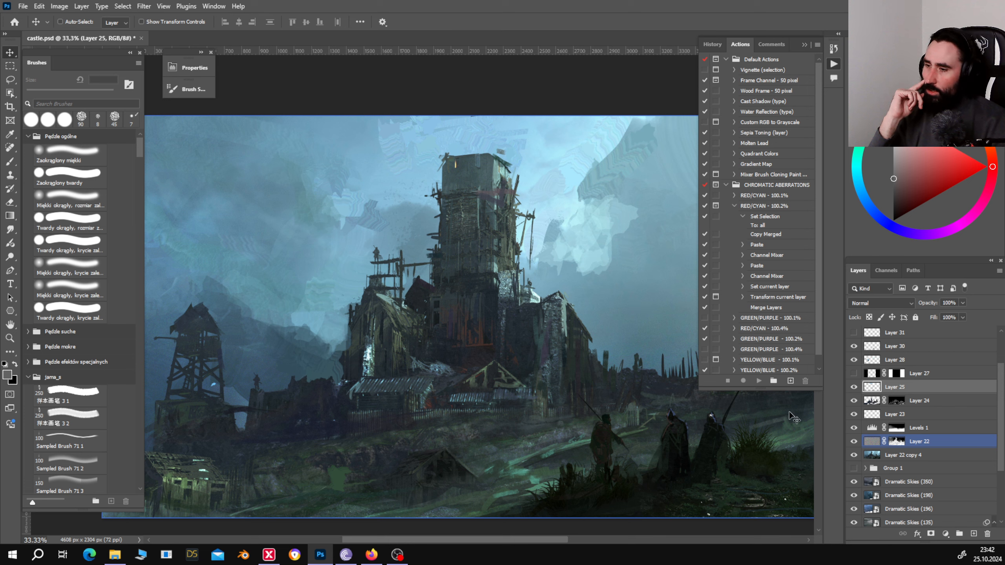
left_click(854, 386)
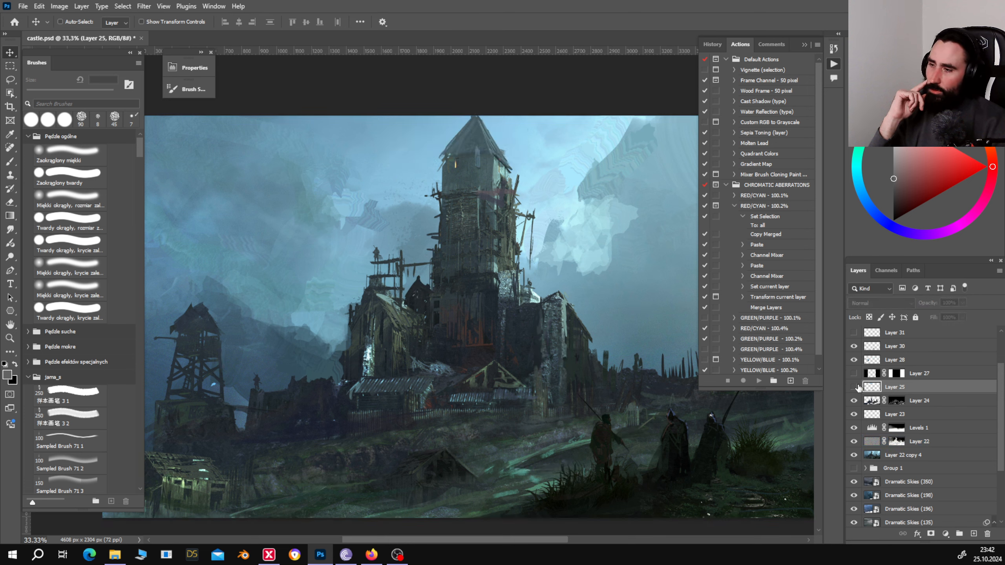
left_click(856, 388)
left_click(855, 389)
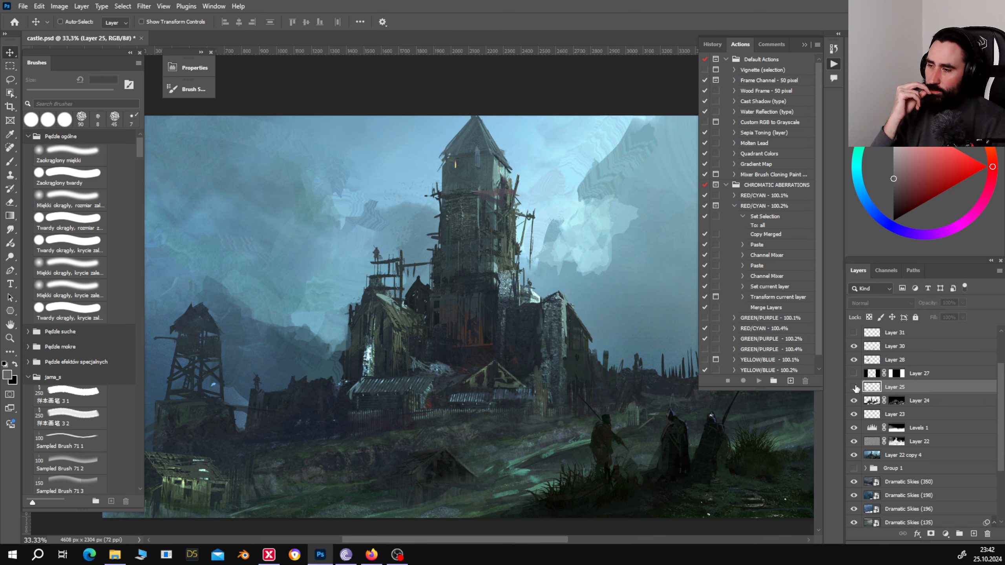
left_click(856, 388)
left_click(895, 359)
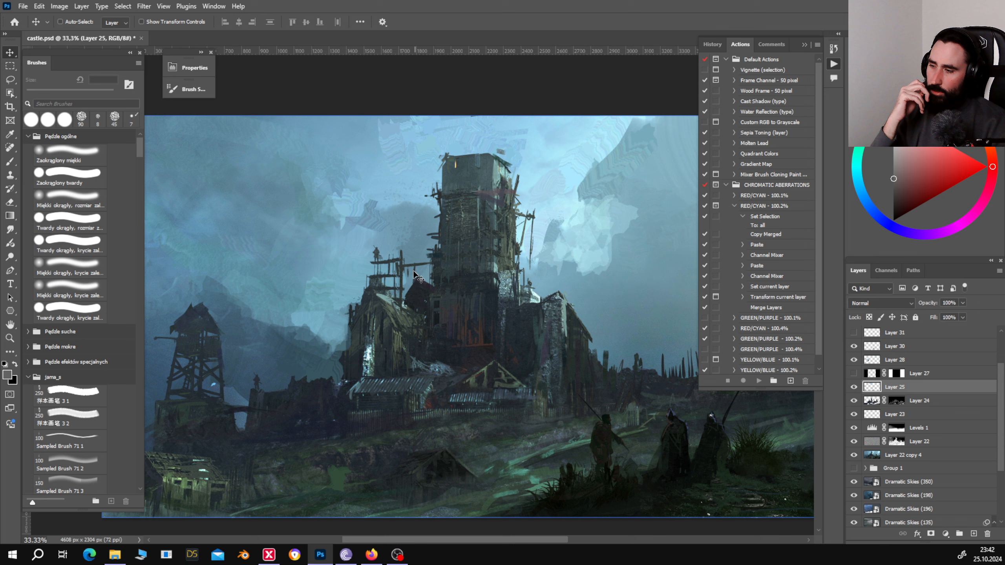
Show Layer 31 and the flock of sheep on Layer 33, and select Layer 33.
scroll(894, 380, "up", 2)
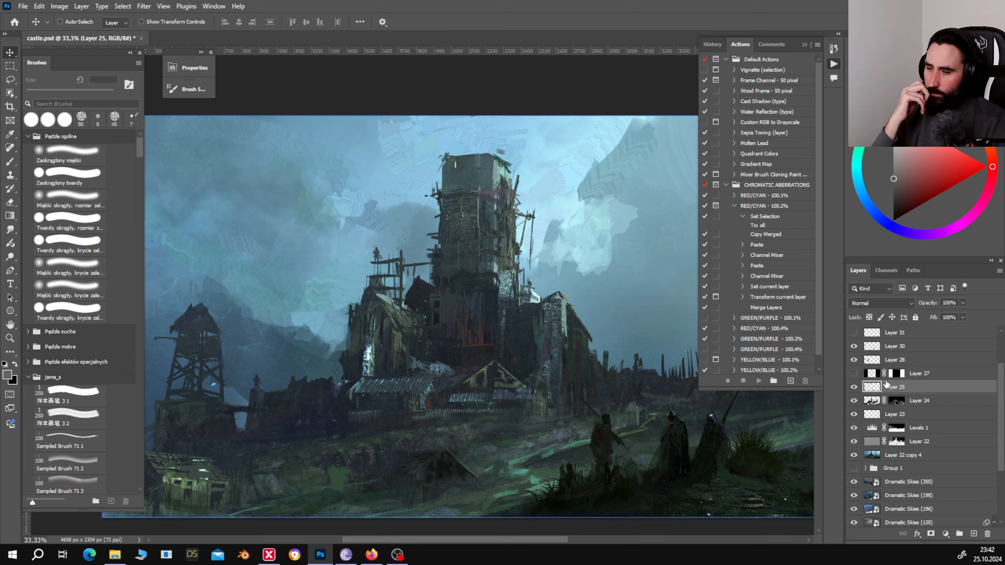
left_click(894, 378)
left_click(854, 360)
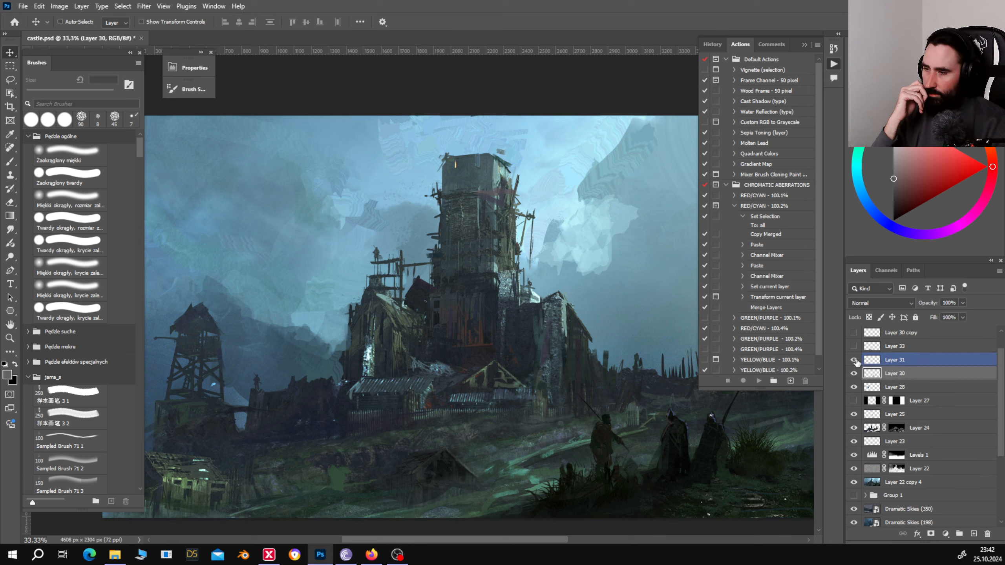
left_click(853, 346)
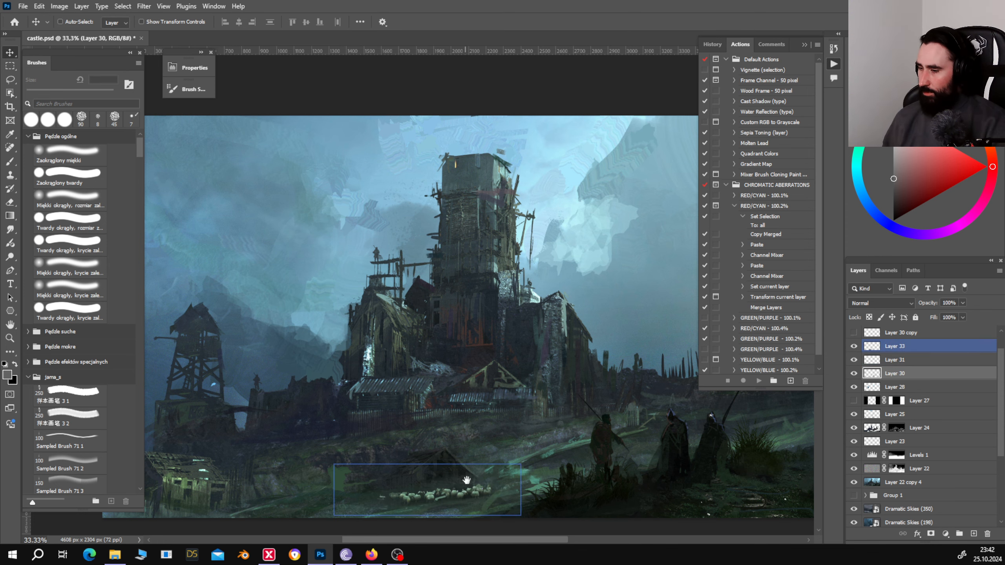
mouse_move(468, 483)
left_mouse_down()
mouse_move(494, 357)
mouse_move(499, 370)
mouse_move(585, 320)
left_mouse_up()
key("ctrl+z")
left_click_drag(661, 293, 642, 310)
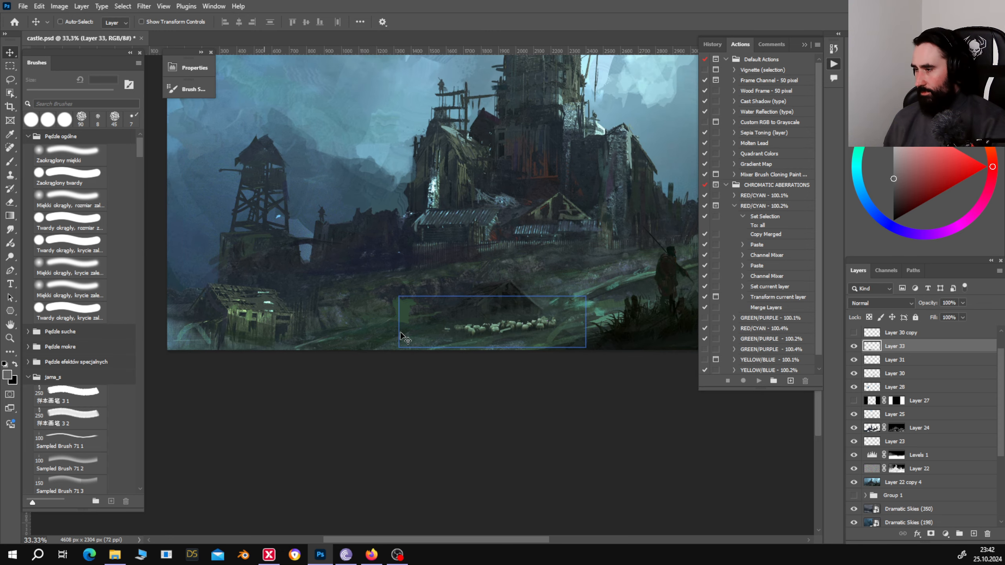
left_click_drag(583, 284, 474, 357)
Select the Levels 1 adjustment layer and compare the scene with and without it.
left_click(910, 455)
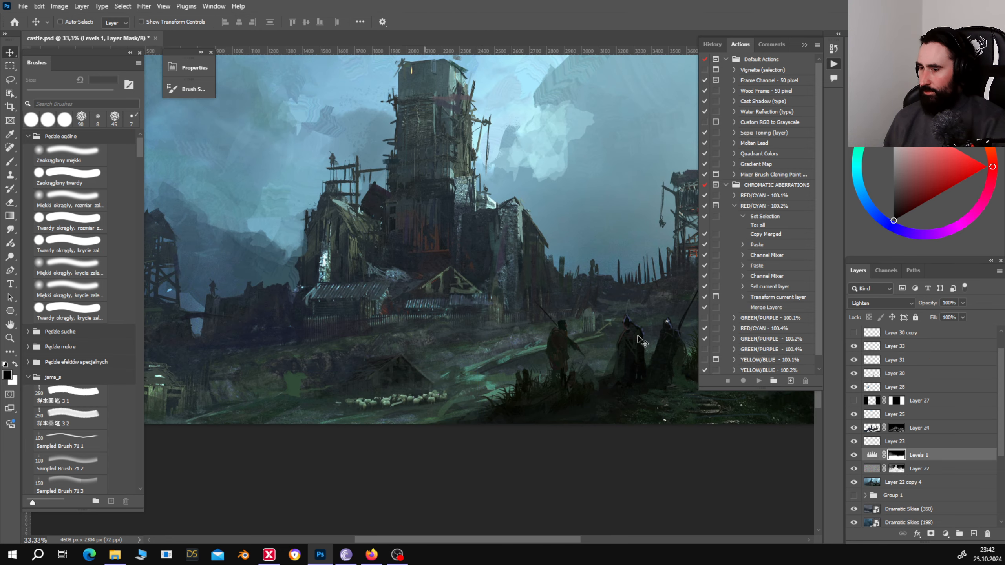
left_click(854, 455)
left_click(854, 456)
Show Layer 30 copy and Layer 34 above Layer 33, and select Layer 34.
scroll(854, 435, "up", 2)
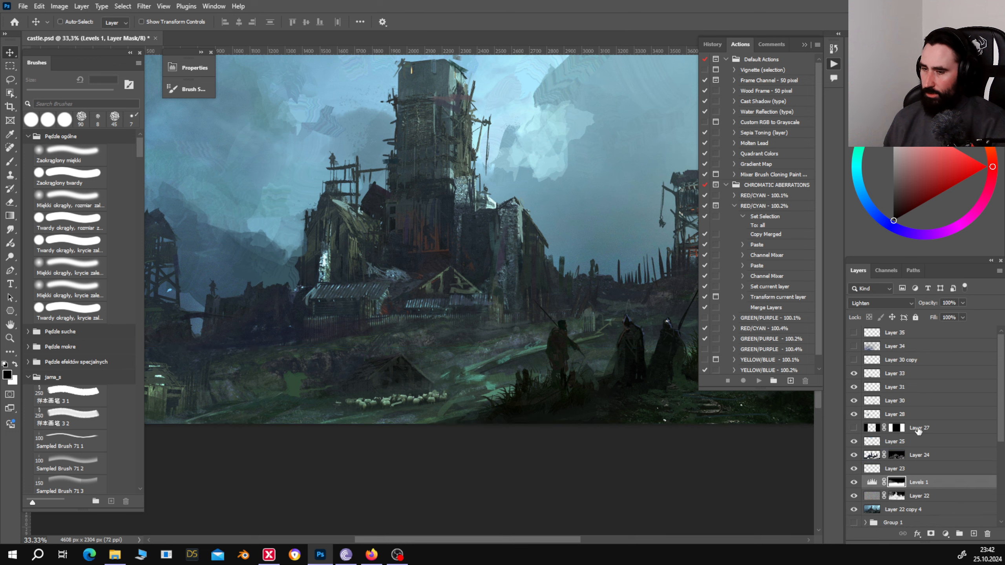
left_click(854, 362)
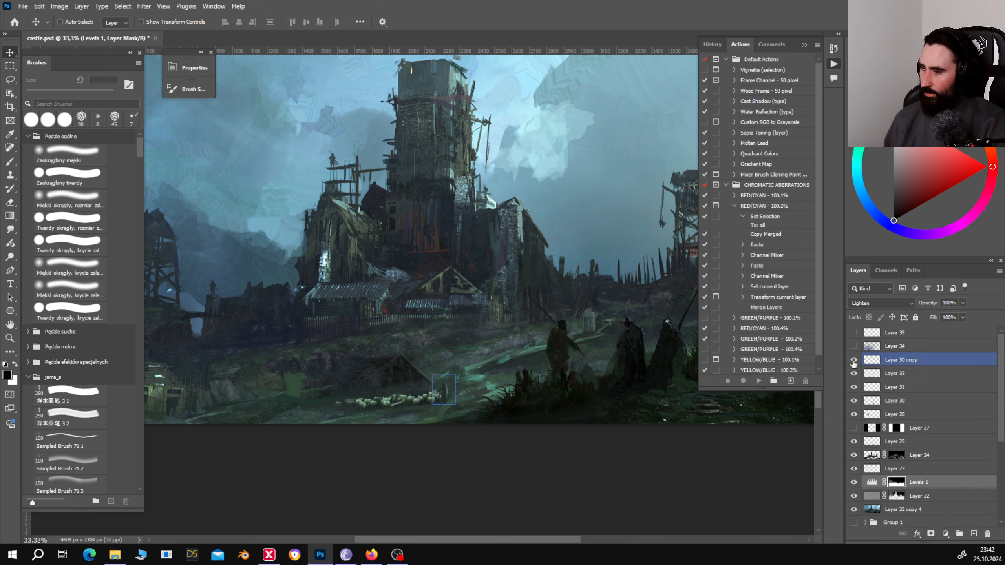
left_click(854, 346)
left_click(888, 347)
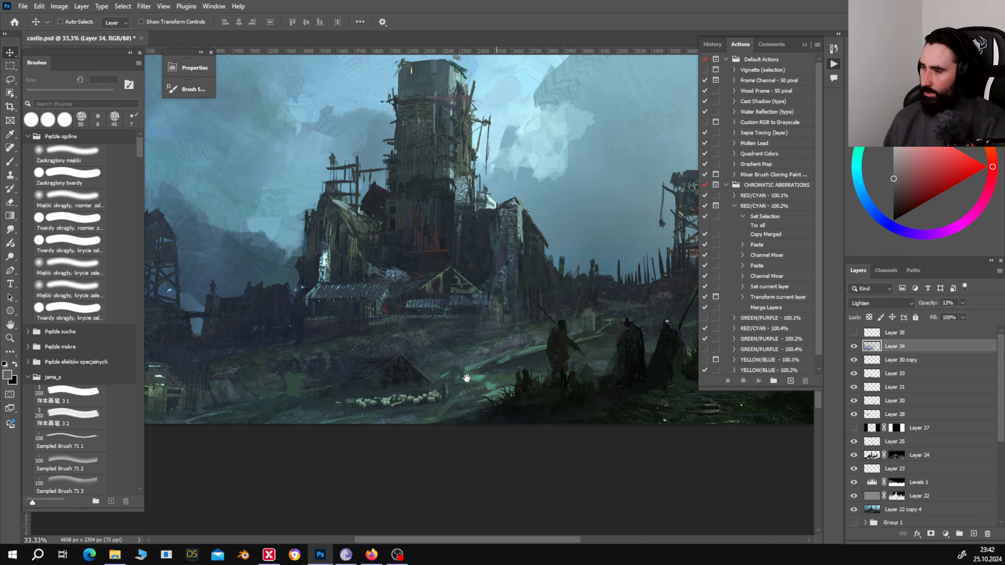
left_click_drag(467, 377, 643, 380)
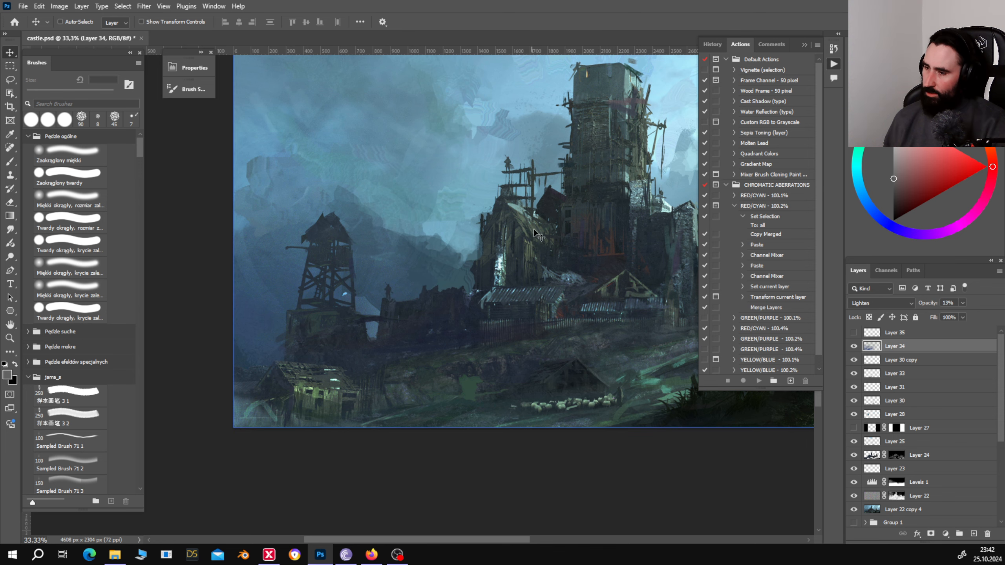
left_click_drag(506, 254, 461, 248)
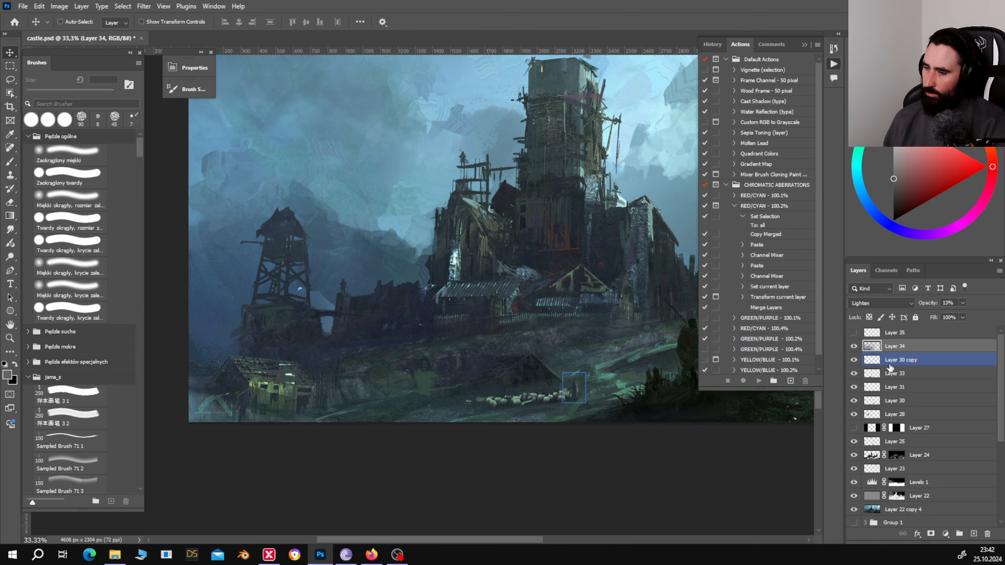
Select and show Layer 35, the topmost layer of the scene.
left_click(871, 334)
left_click(853, 333)
mouse_move(621, 306)
left_mouse_down()
mouse_move(538, 346)
mouse_move(510, 383)
left_mouse_up()
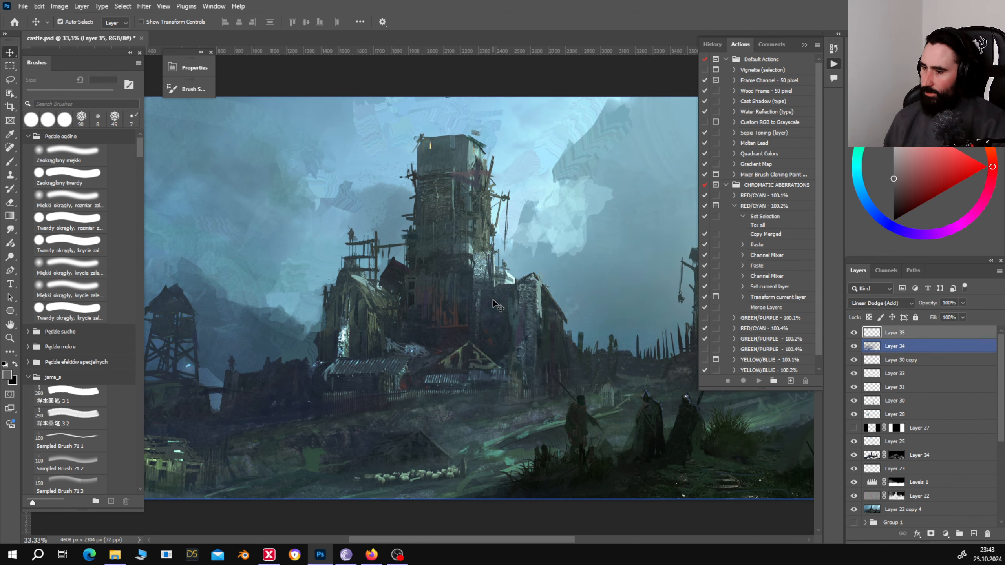
Examine the complete castle composition full screen at a reduced scale and at larger scales.
key("ctrl+minus")
key("f")
key("f")
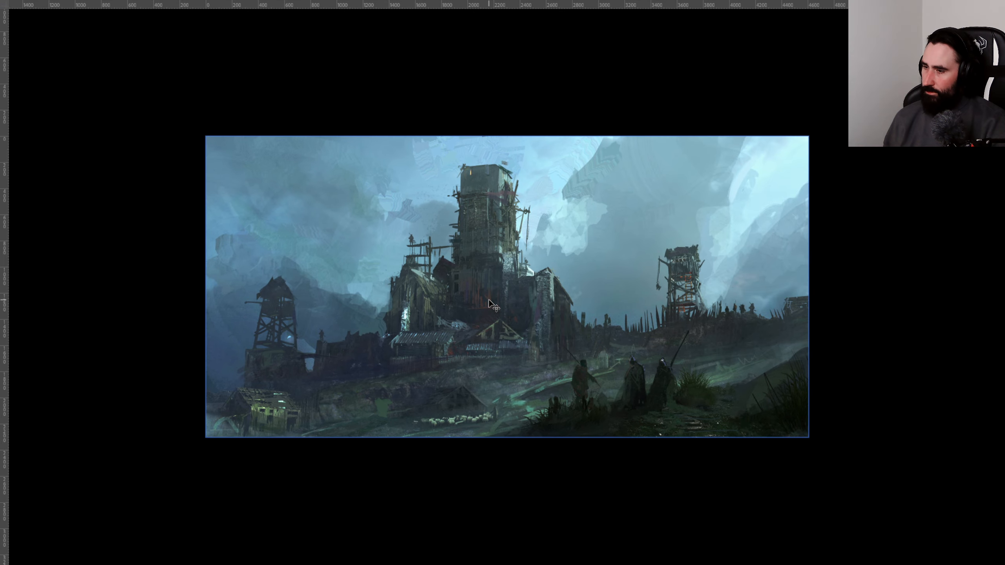
key("ctrl+plus")
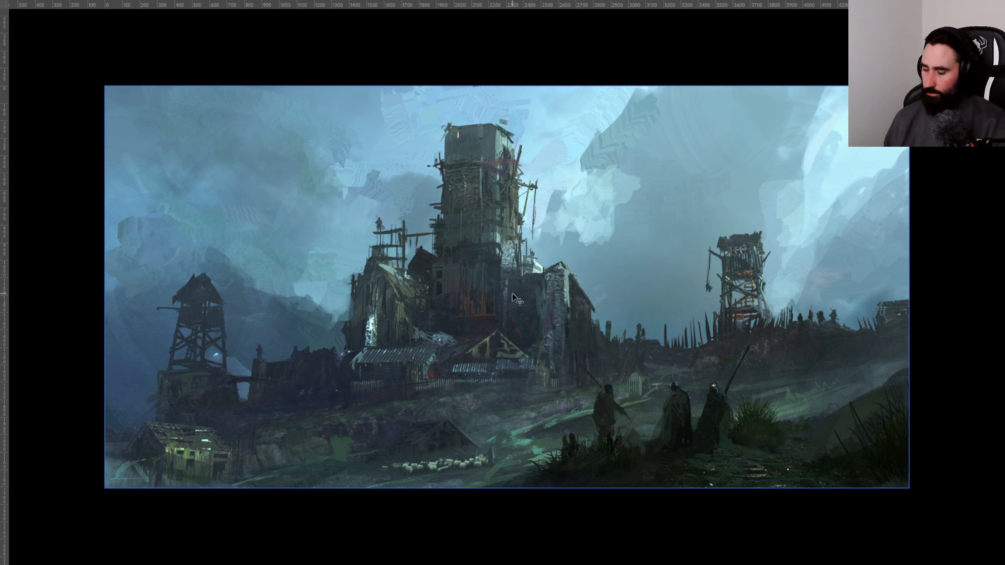
key("ctrl+plus")
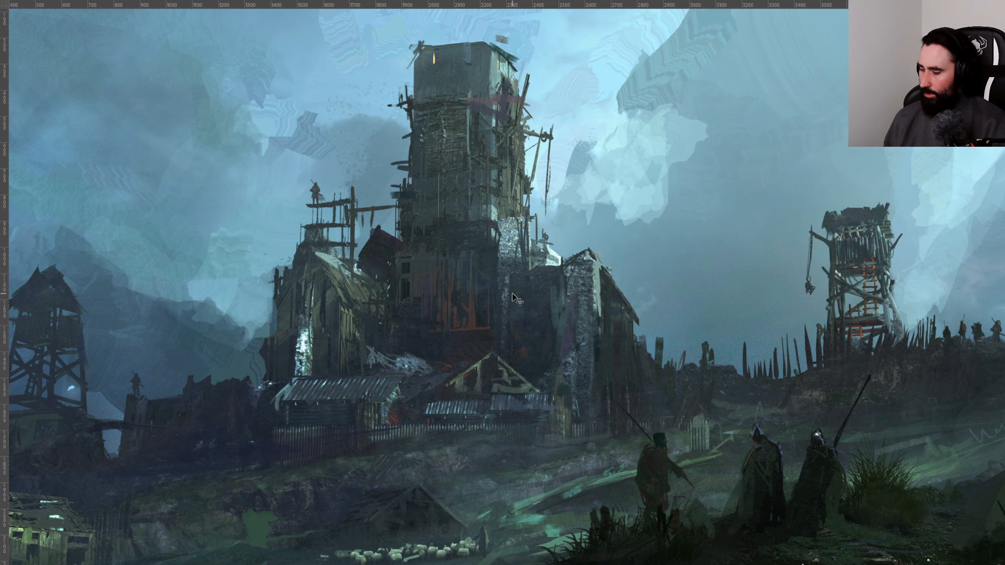
key("f")
key("f")
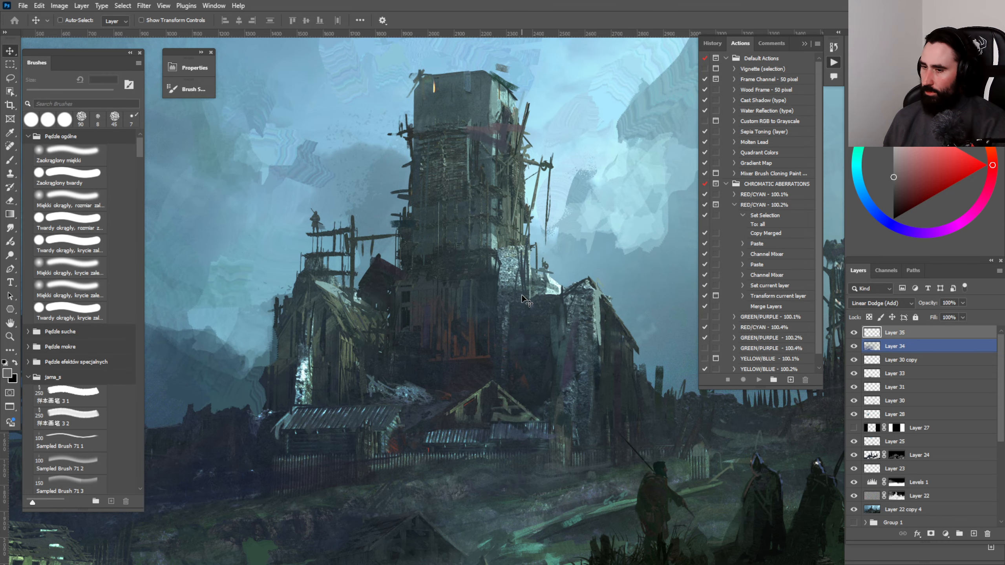